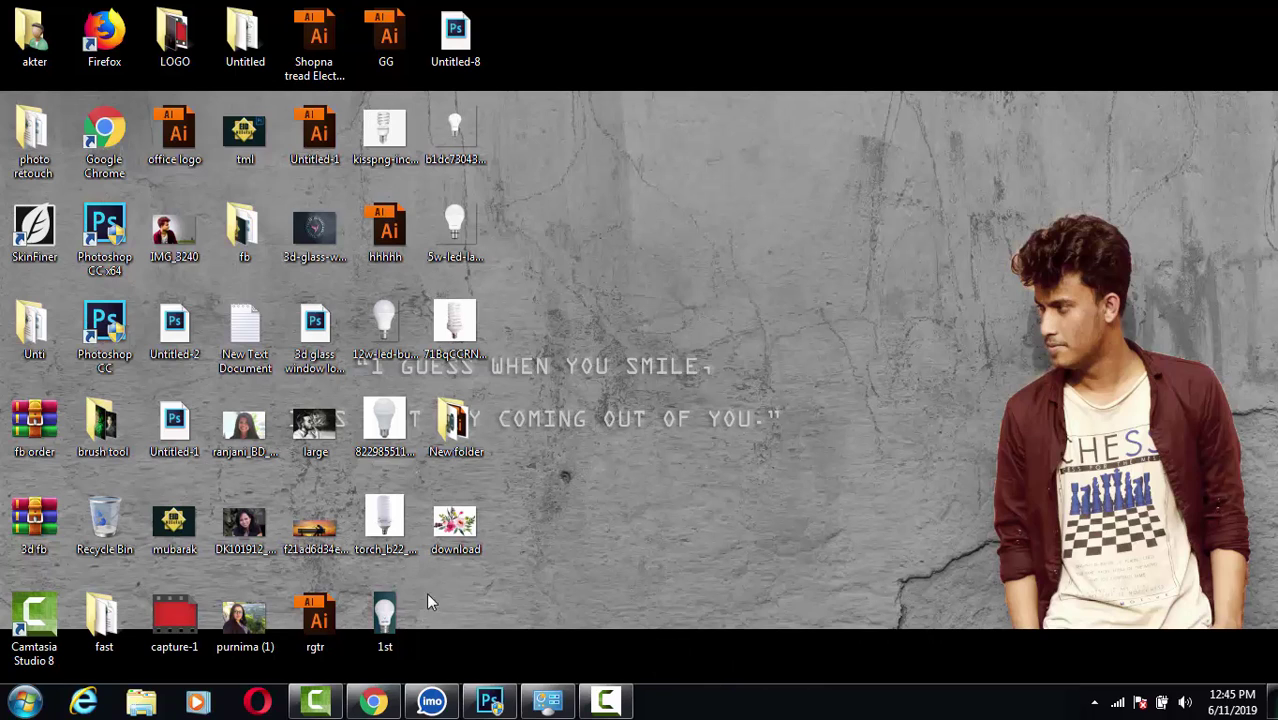
# Step: Restore Photoshop, show the Navigator panel and zoom the zigzag canvas to about 246%
pyautogui.click(487, 706)
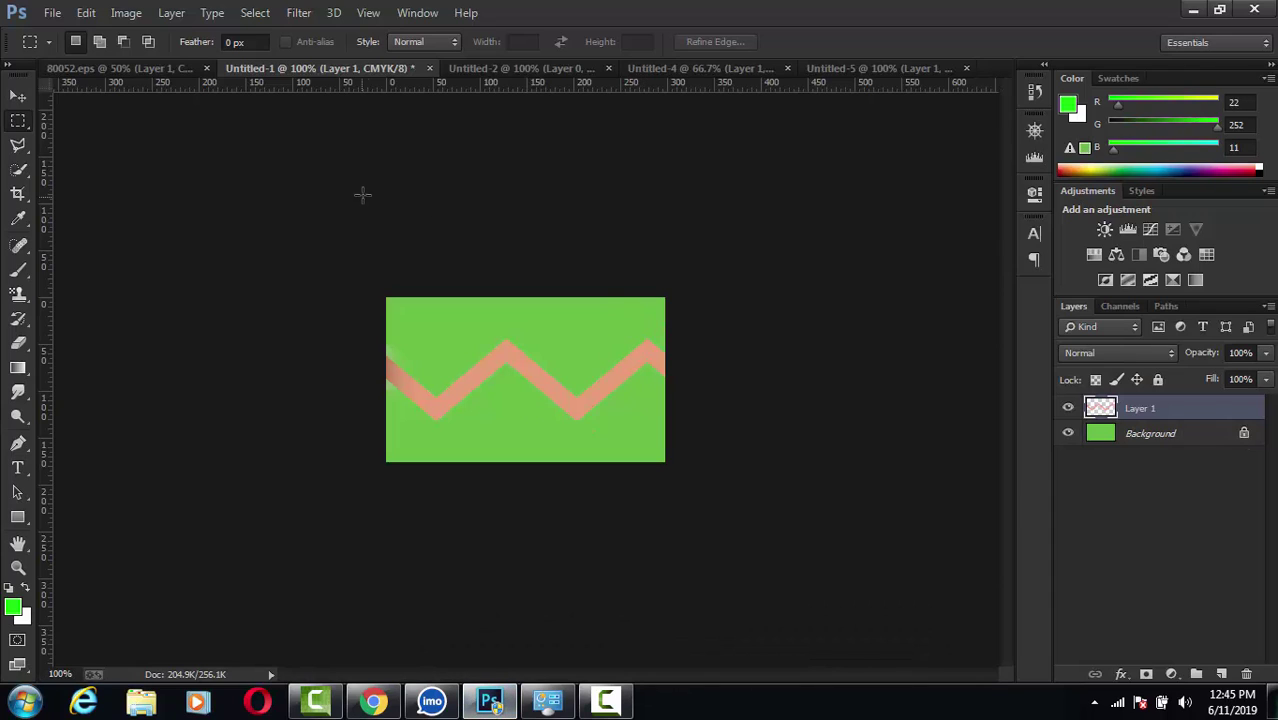
pyautogui.click(418, 12)
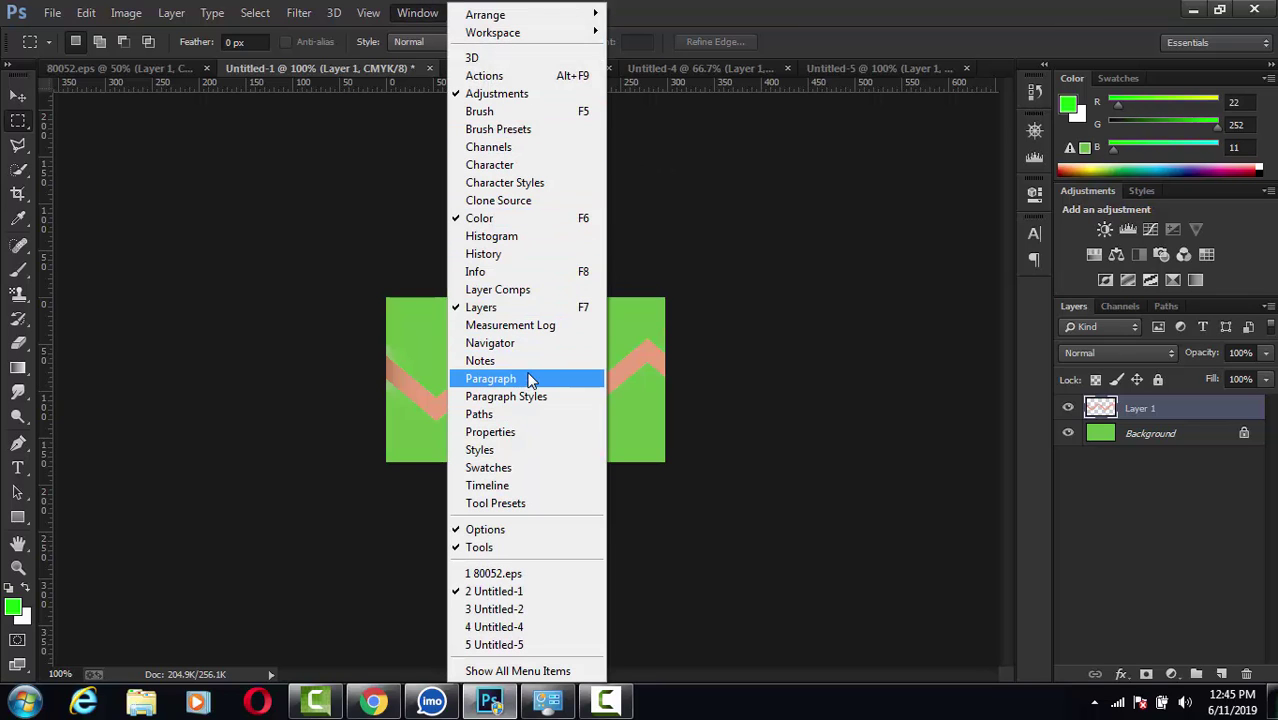
pyautogui.click(490, 343)
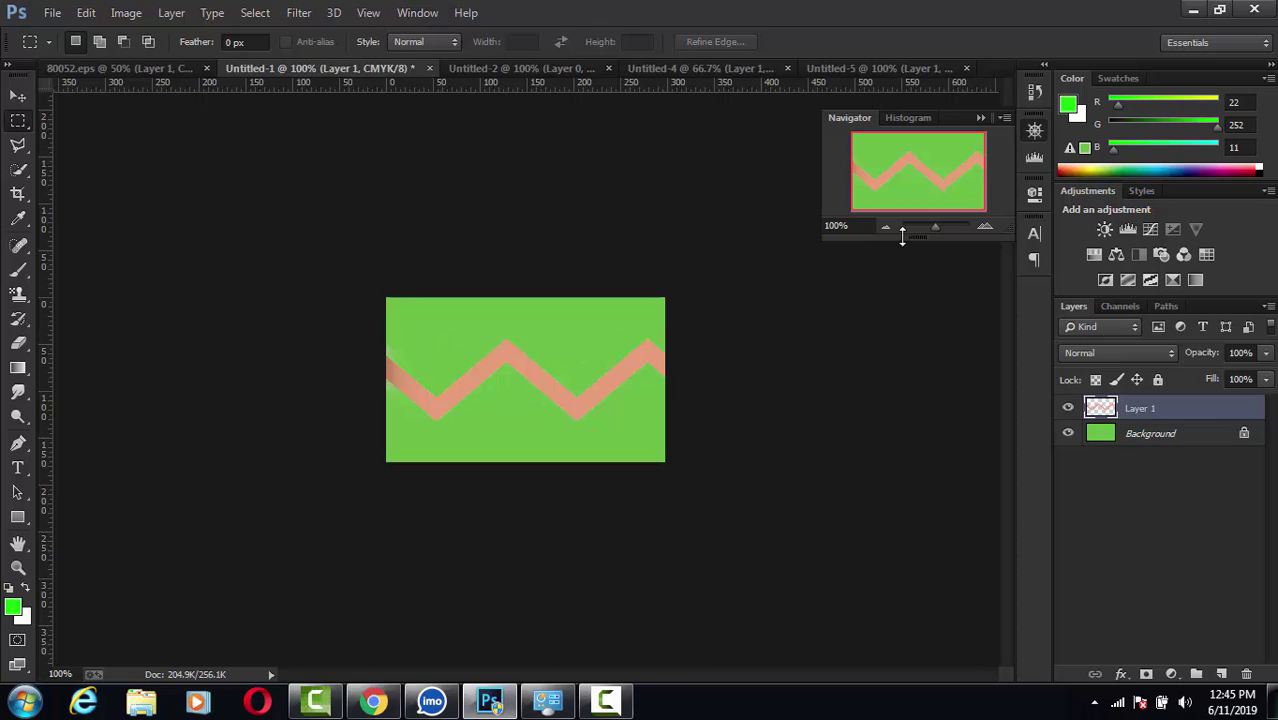
pyautogui.click(939, 226)
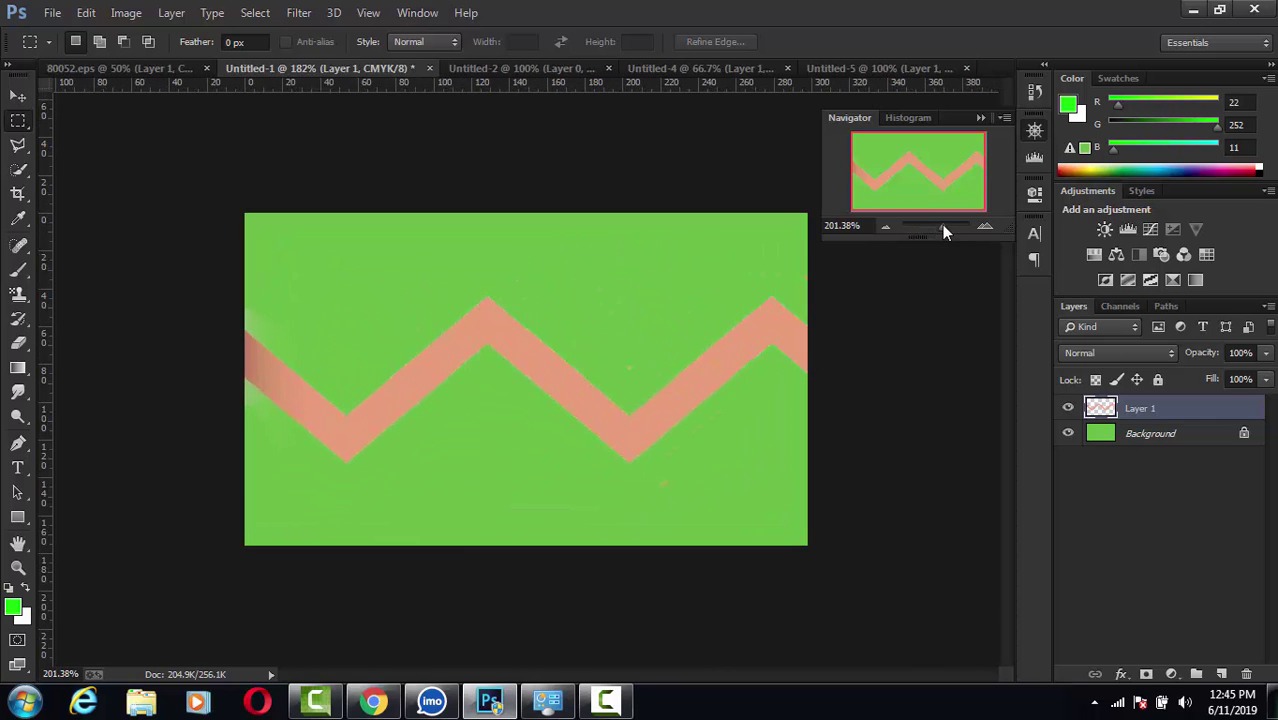
pyautogui.moveTo(939, 226); pyautogui.dragTo(946, 231)
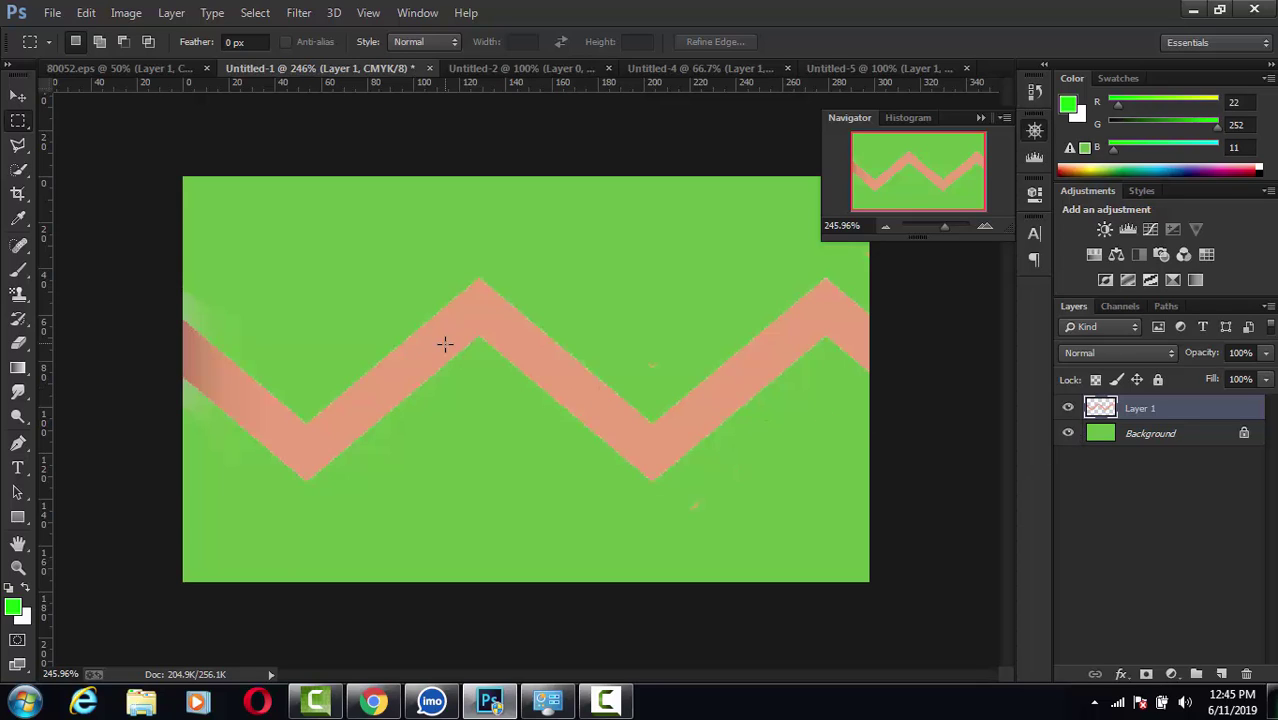
# Step: Toggle the green background's visibility, then switch to the Untitled-5 bouquet document
pyautogui.click(1068, 434)
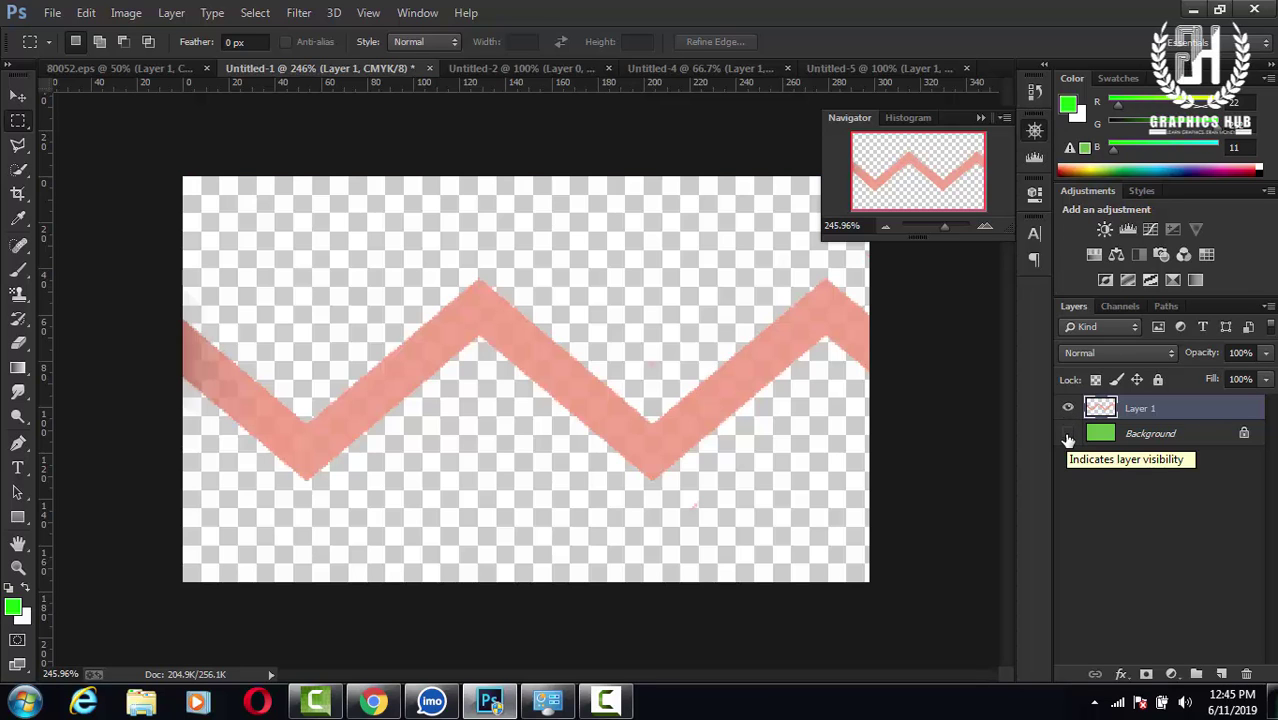
pyautogui.click(1068, 434)
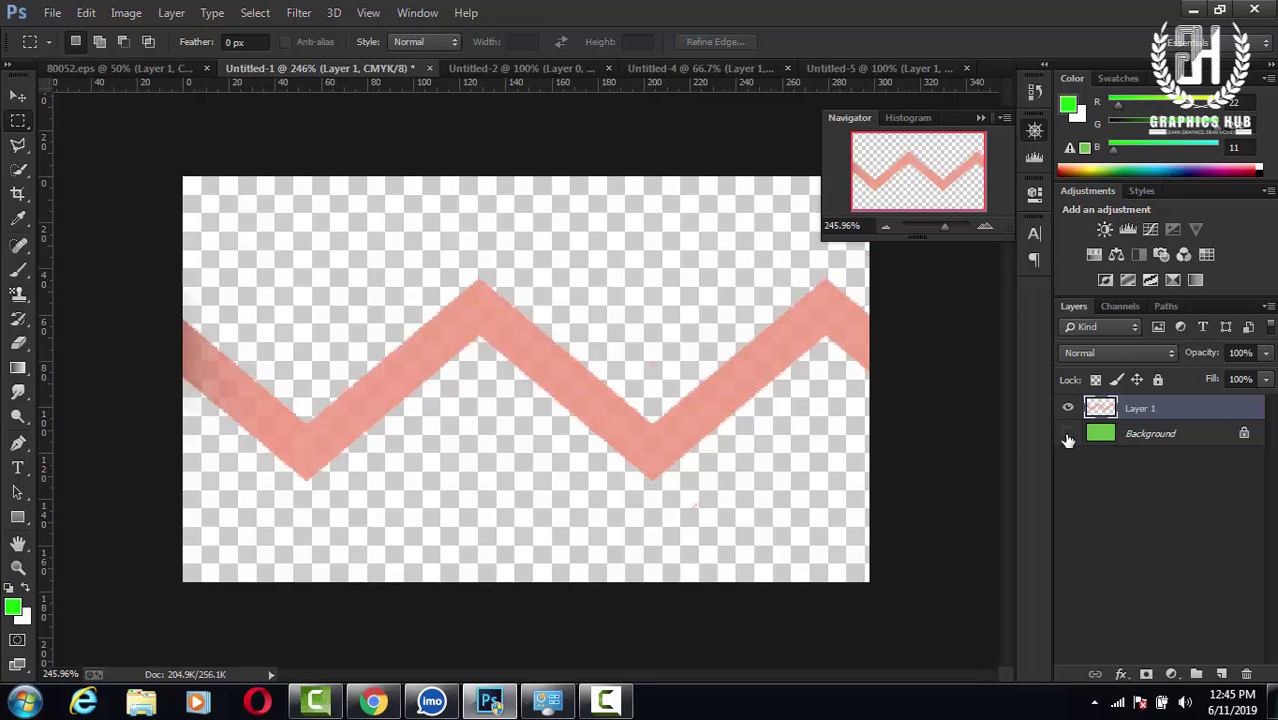
pyautogui.click(1068, 434)
pyautogui.click(700, 68)
pyautogui.click(845, 68)
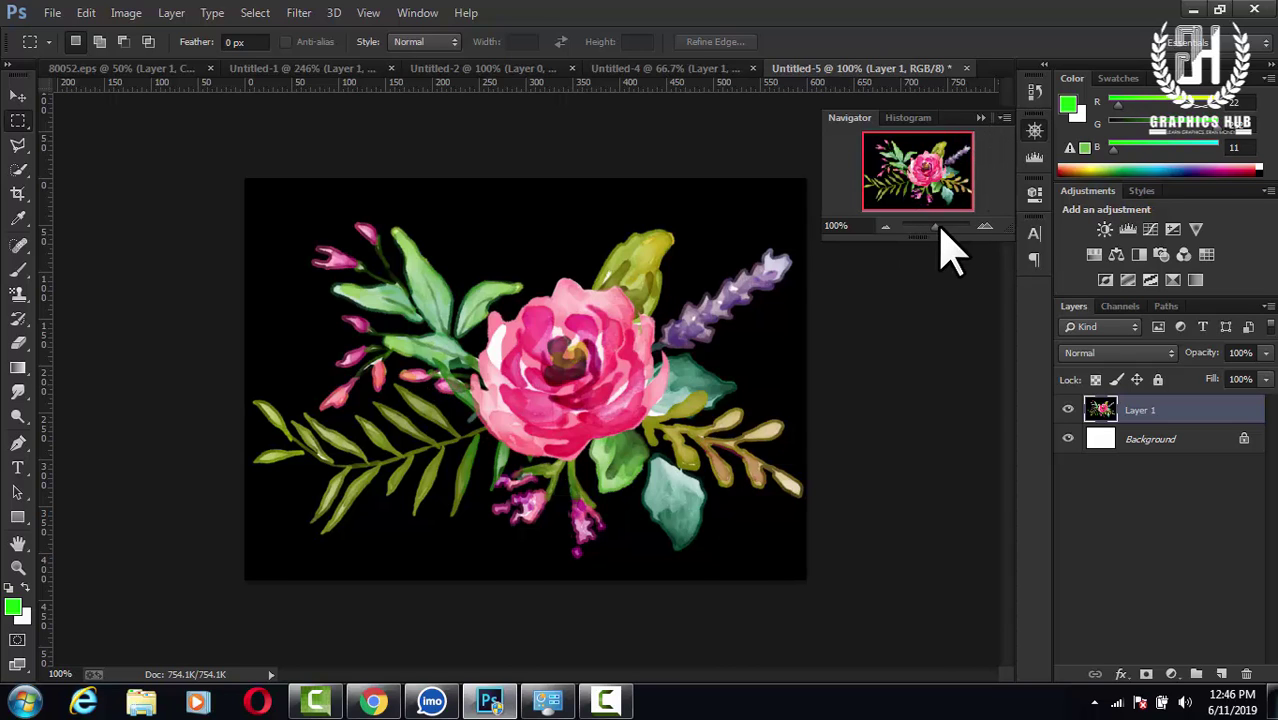
# Step: Select the black background with Color Range, sampling it with the eyedropper at Fuzziness 40
pyautogui.moveTo(940, 226); pyautogui.dragTo(937, 229)
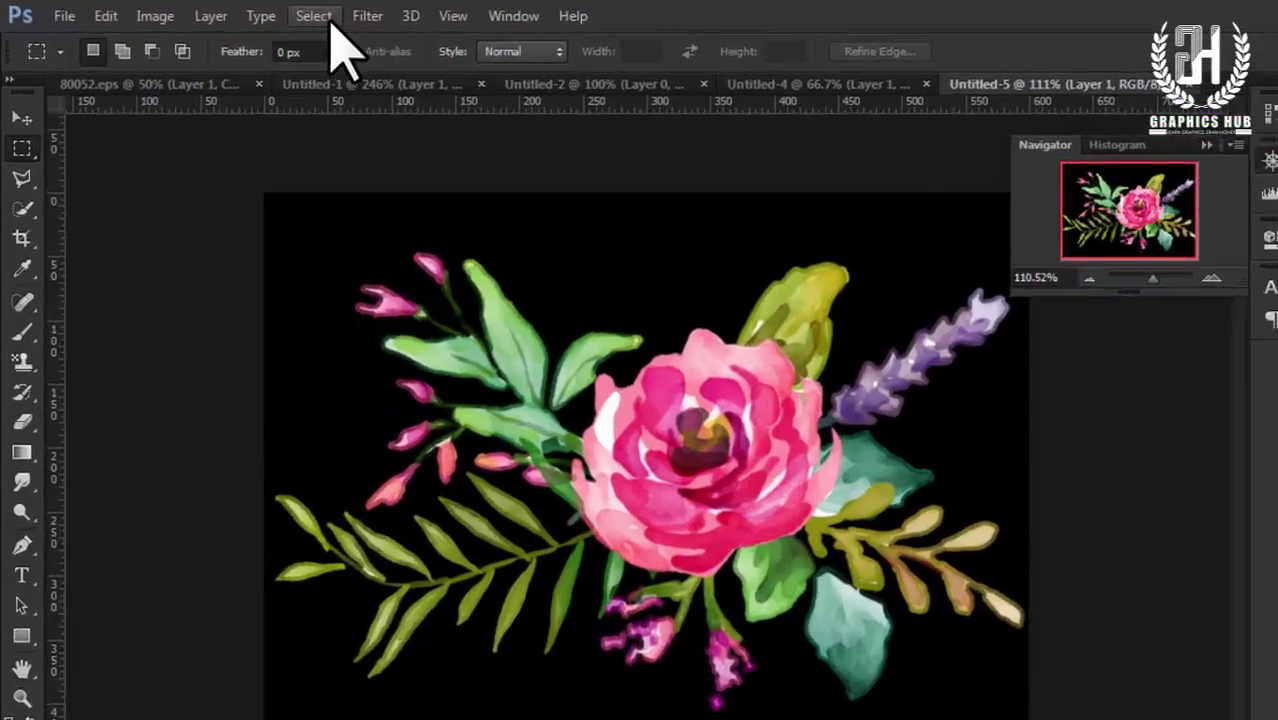
pyautogui.click(255, 13)
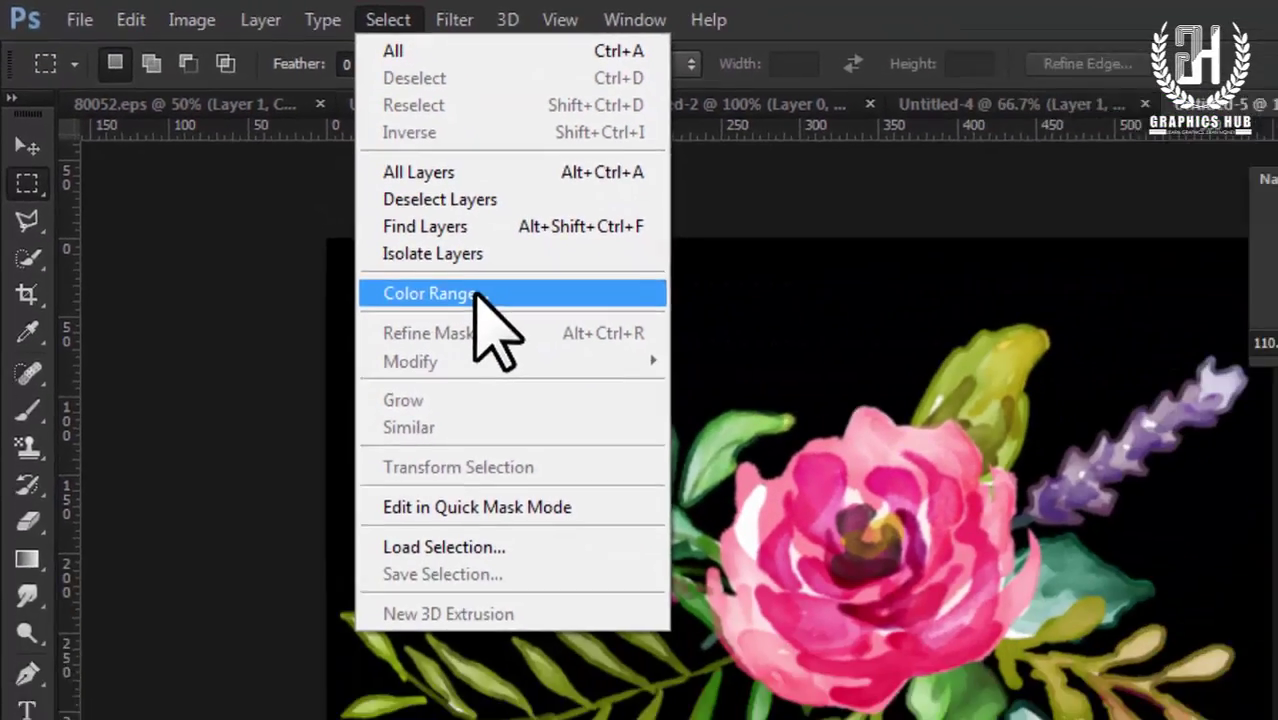
pyautogui.click(474, 293)
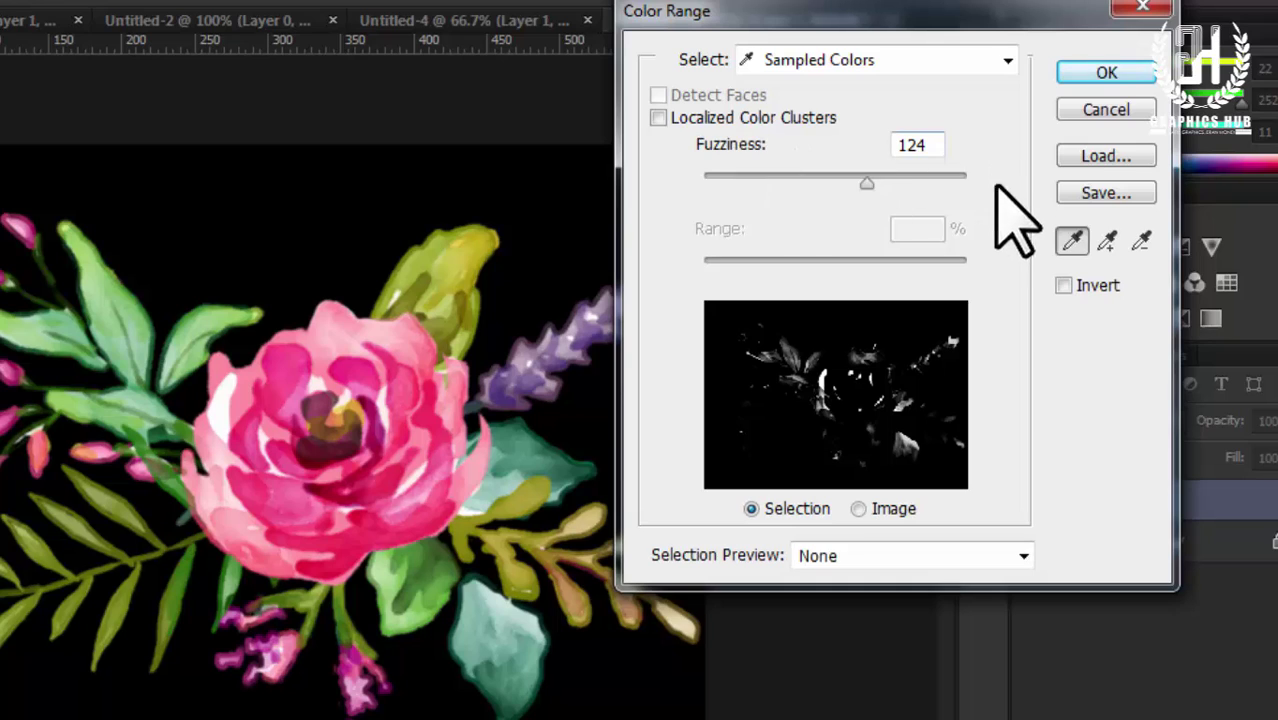
pyautogui.click(218, 212)
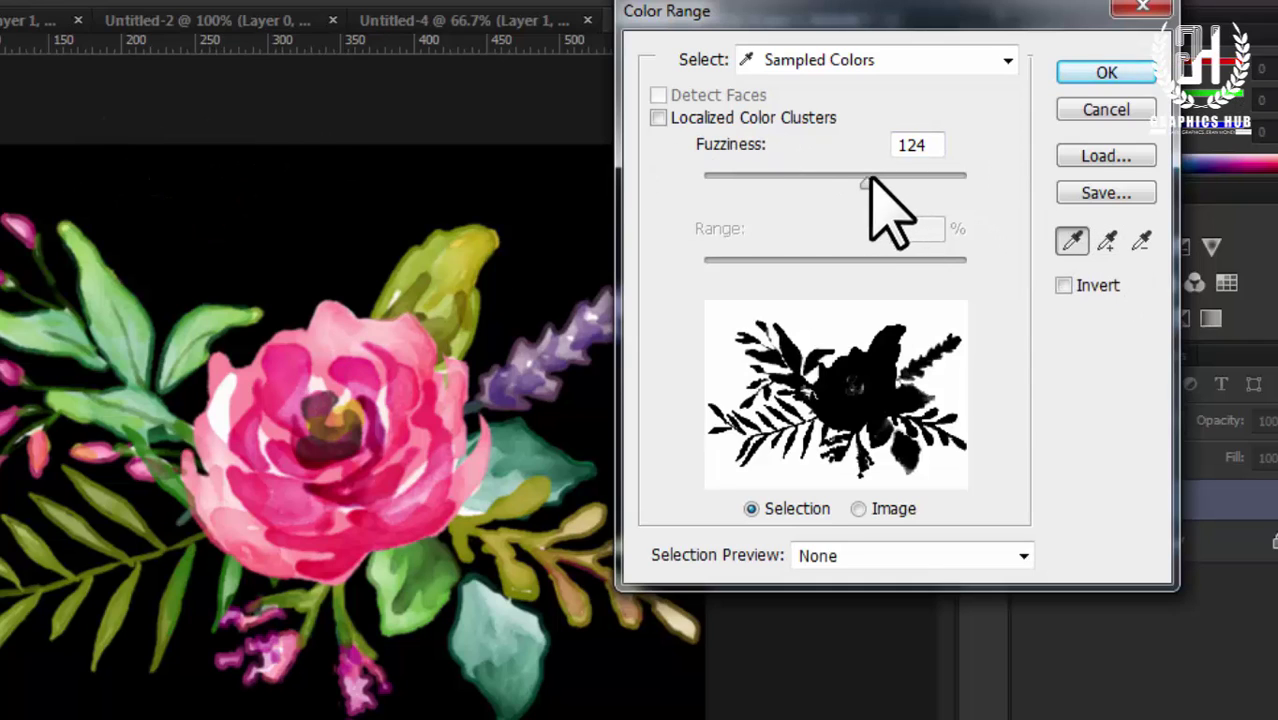
pyautogui.moveTo(868, 183); pyautogui.dragTo(776, 186)
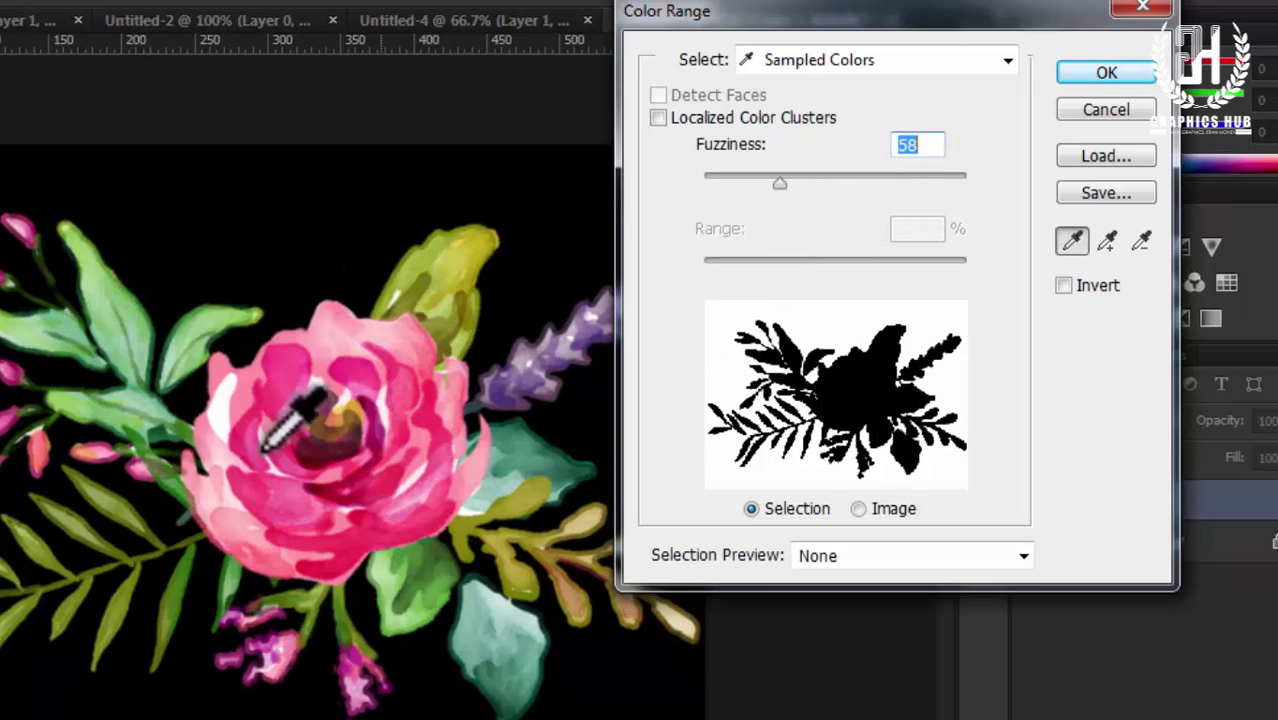
pyautogui.click(296, 281)
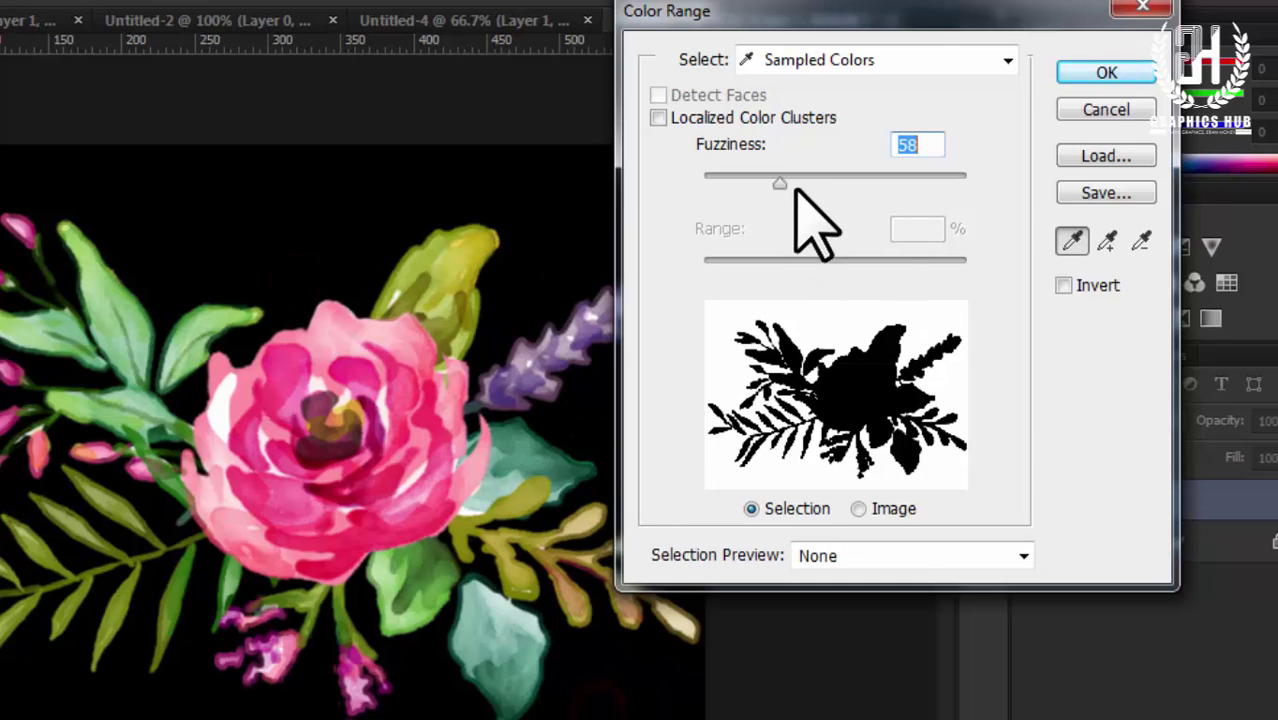
pyautogui.click(1104, 72)
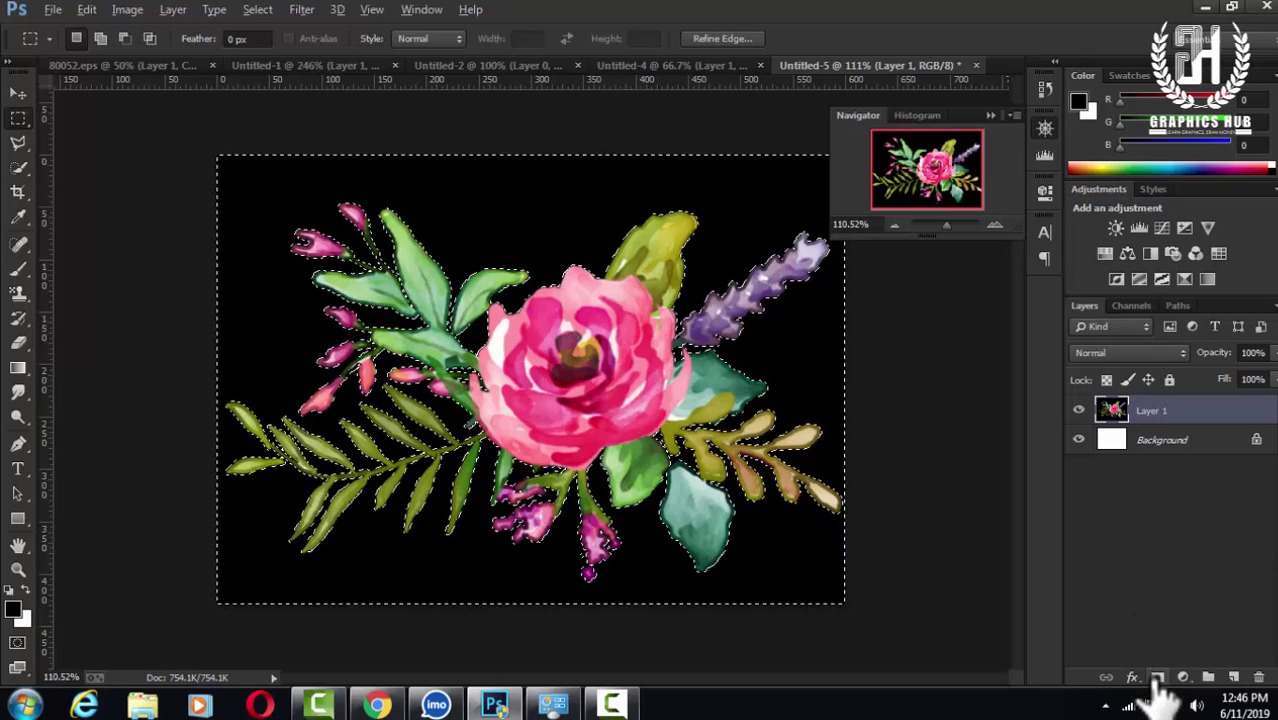
# Step: Cut the selected black background onto its own Layer 2 with Layer via Cut
pyautogui.click(1157, 679)
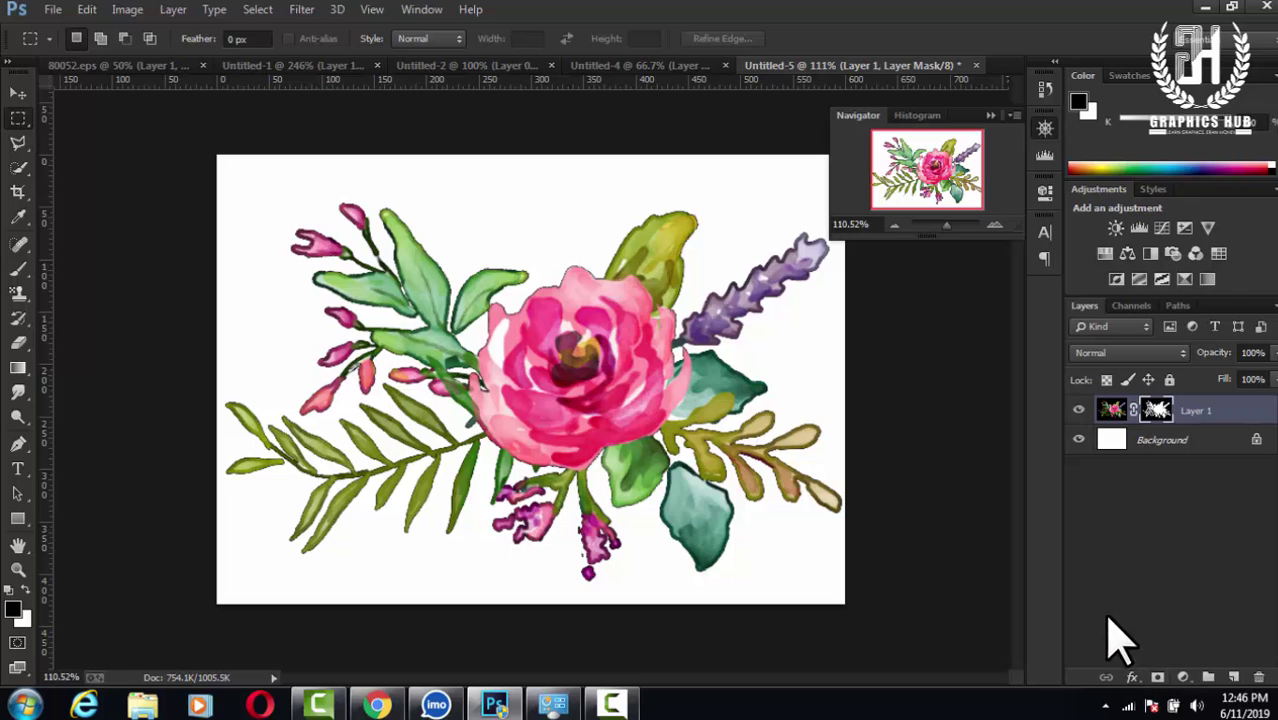
pyautogui.hotkey('ctrl', 'z')
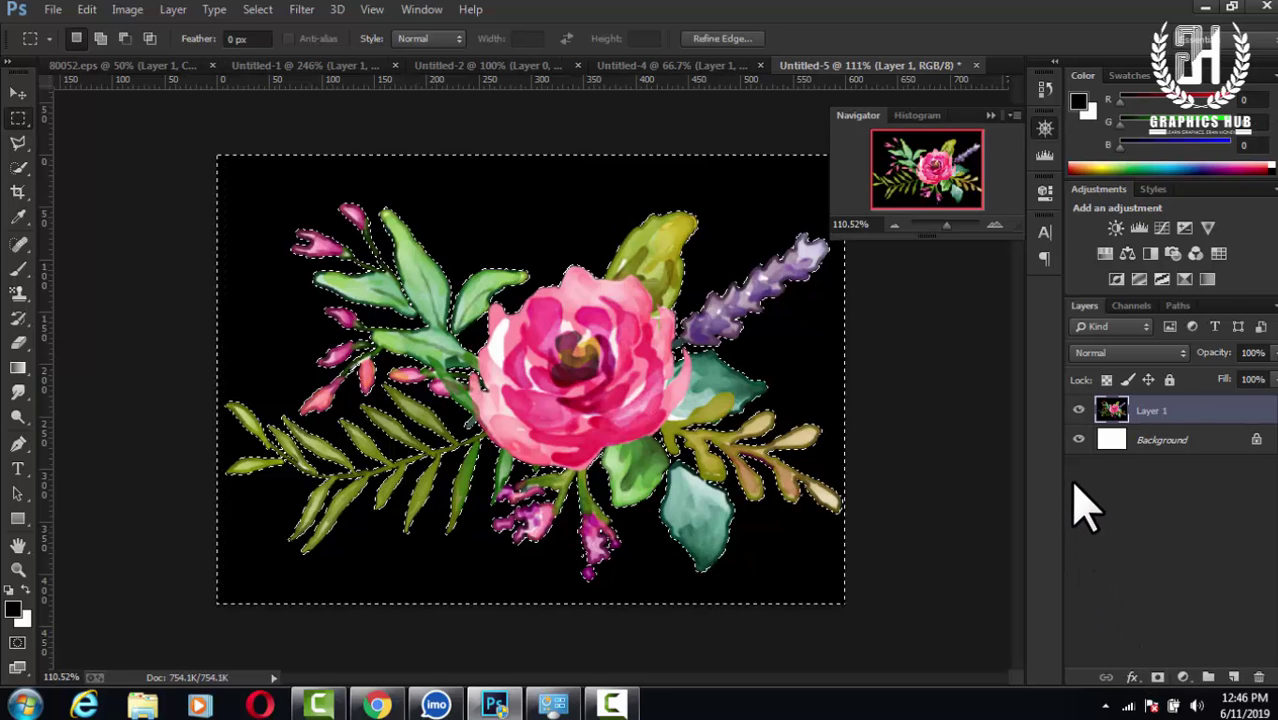
pyautogui.rightClick(504, 229)
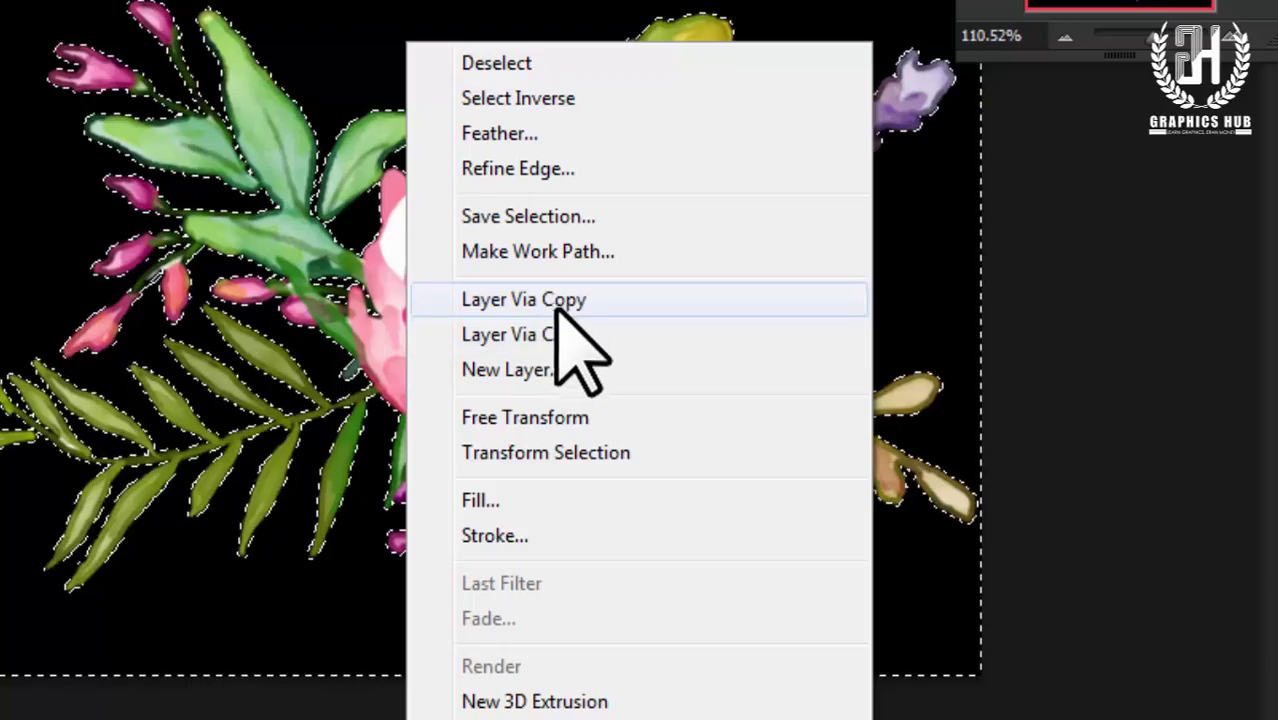
pyautogui.click(551, 335)
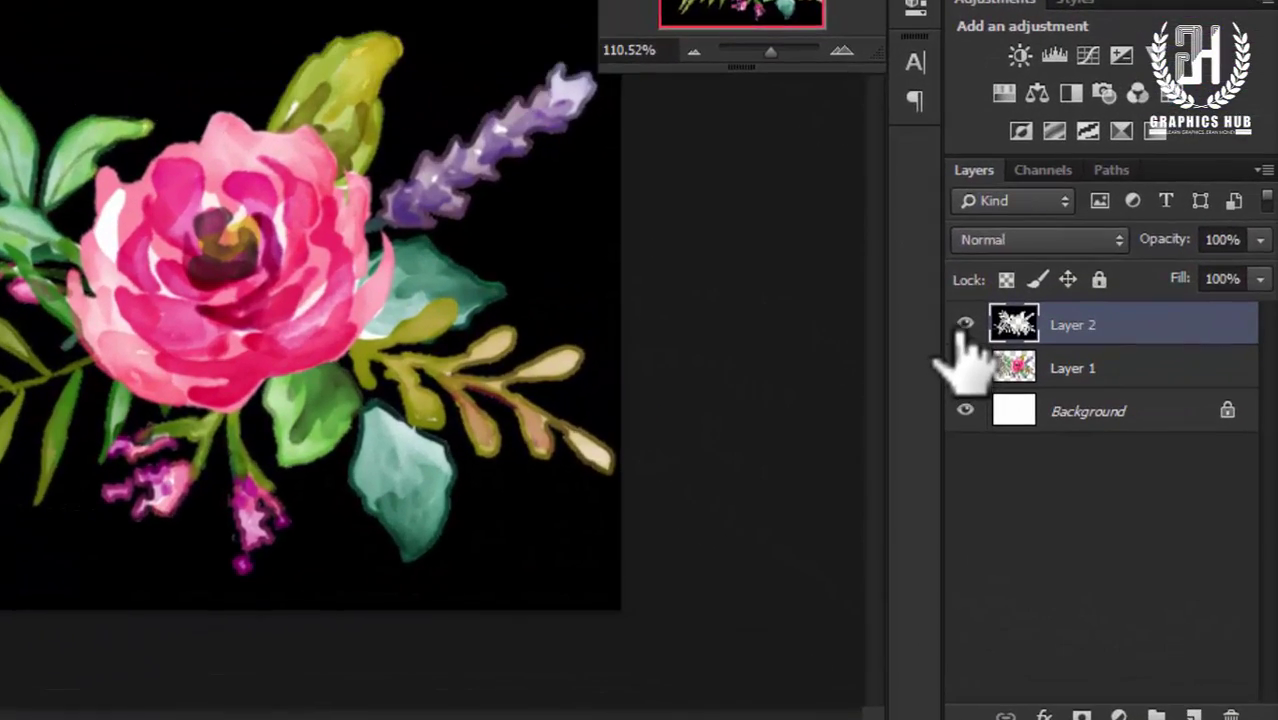
# Step: Hide Layer 2 and the white Background, and make Layer 1 active
pyautogui.click(1016, 355)
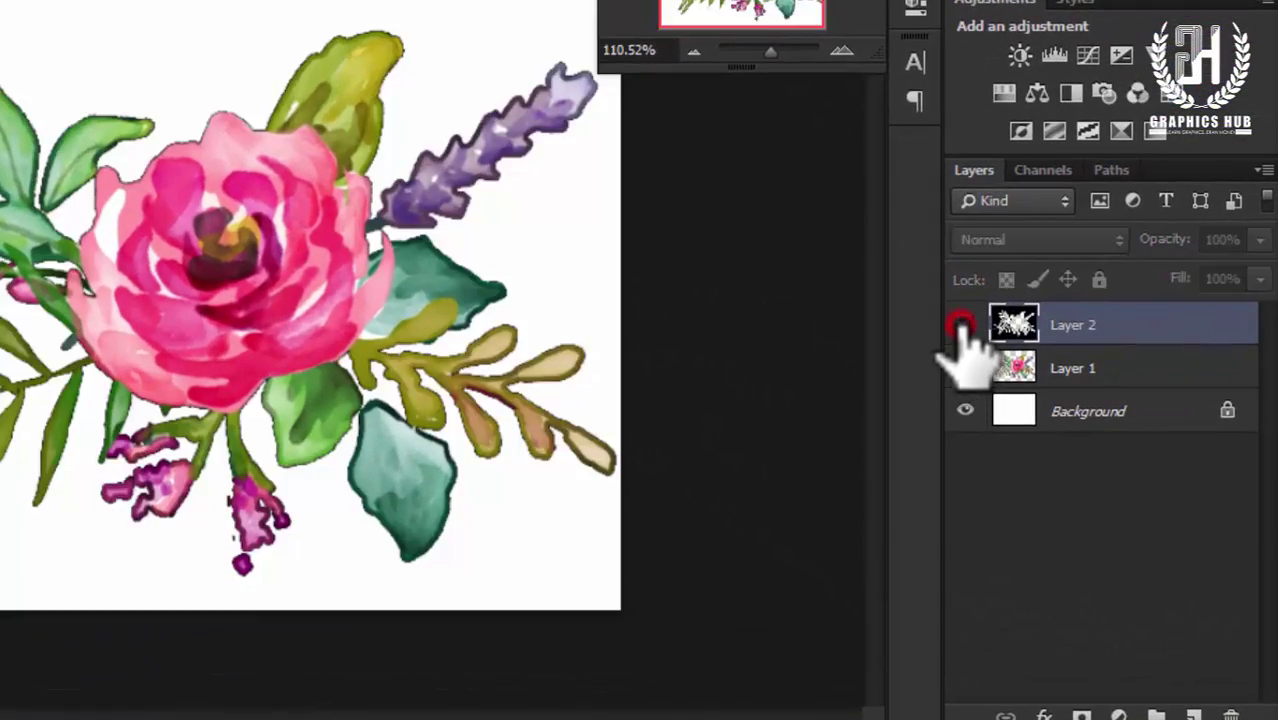
pyautogui.click(965, 411)
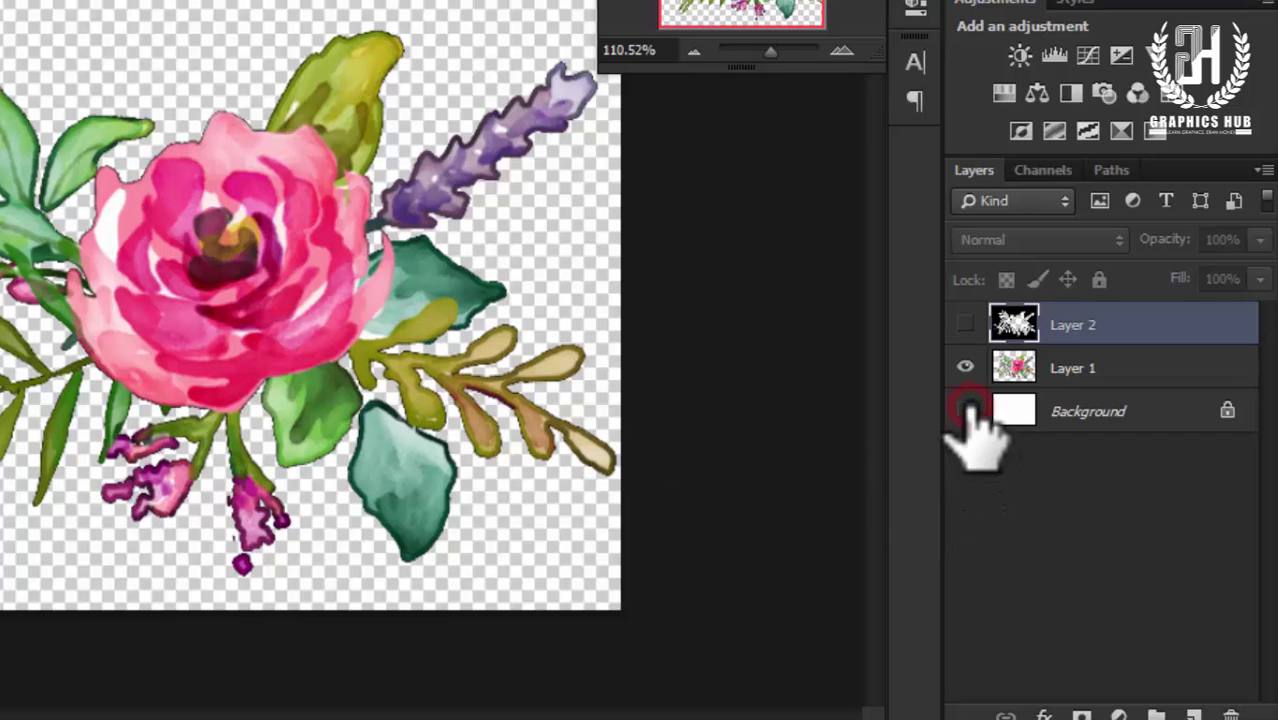
pyautogui.click(1065, 368)
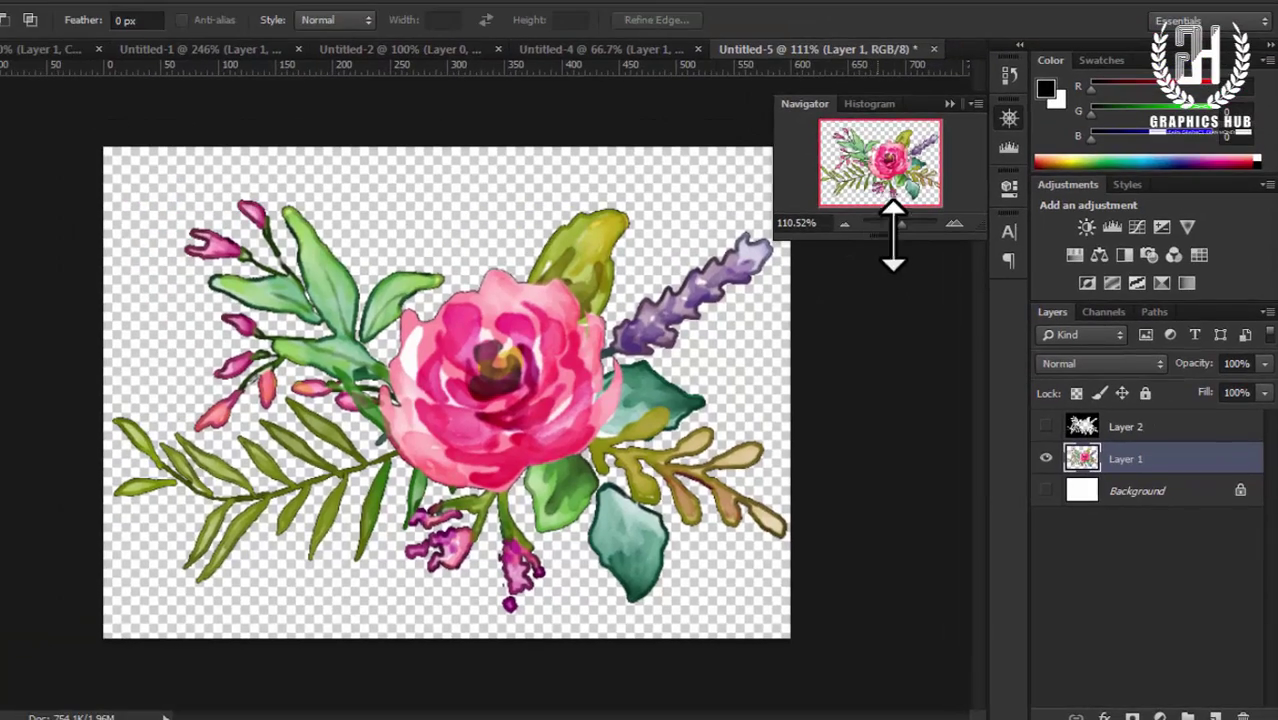
# Step: Load Layer 1's pixels as a selection and invert it around the bouquet
pyautogui.moveTo(905, 228); pyautogui.dragTo(915, 230)
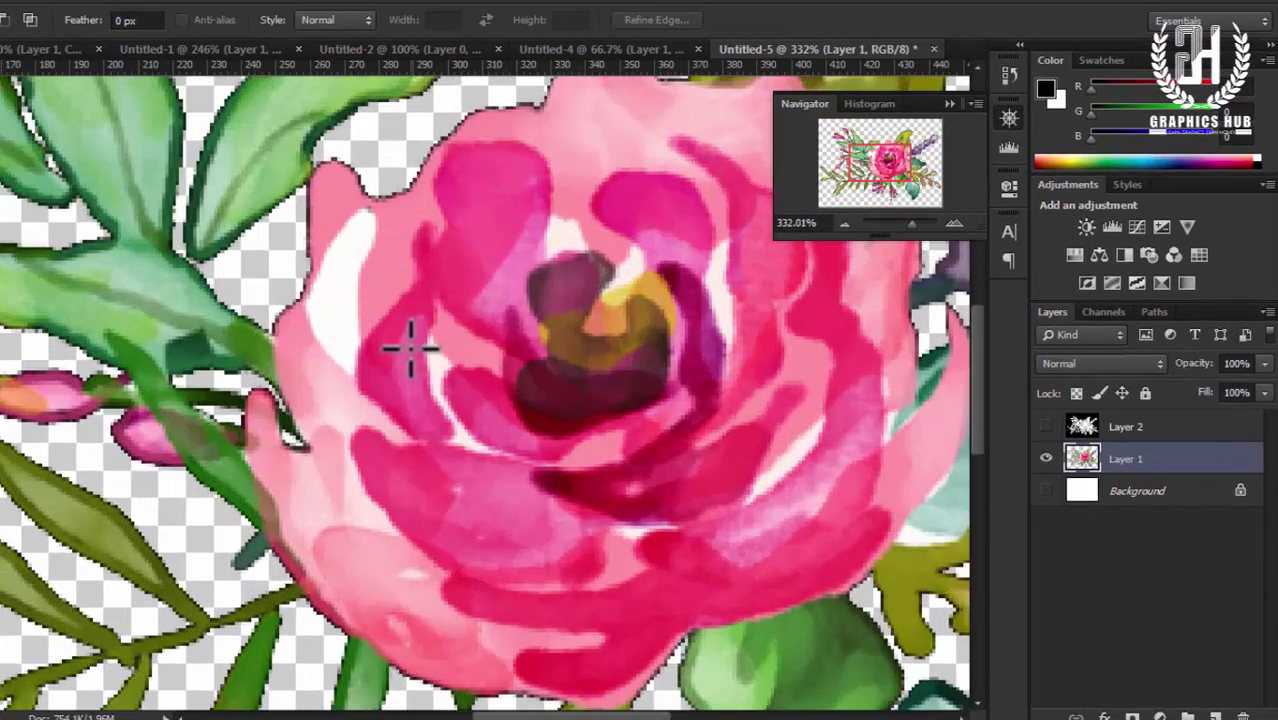
pyautogui.scroll(2, 410, 350)
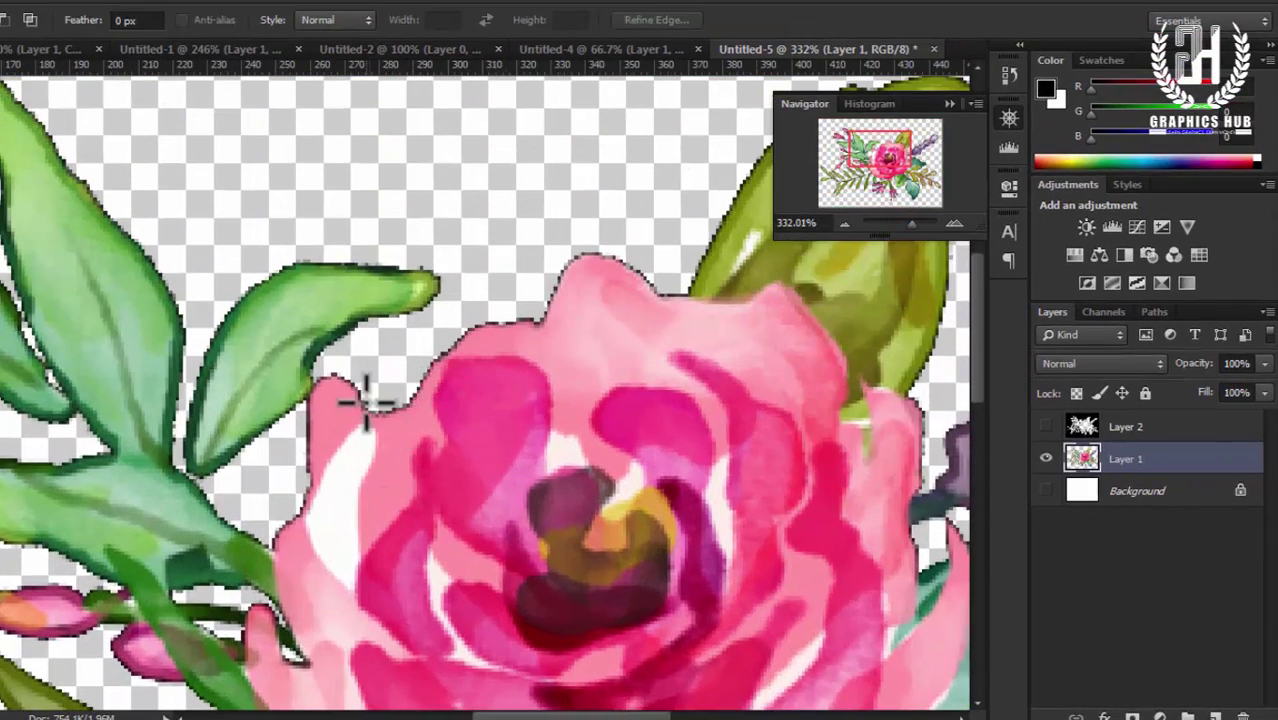
pyautogui.rightClick(1080, 462)
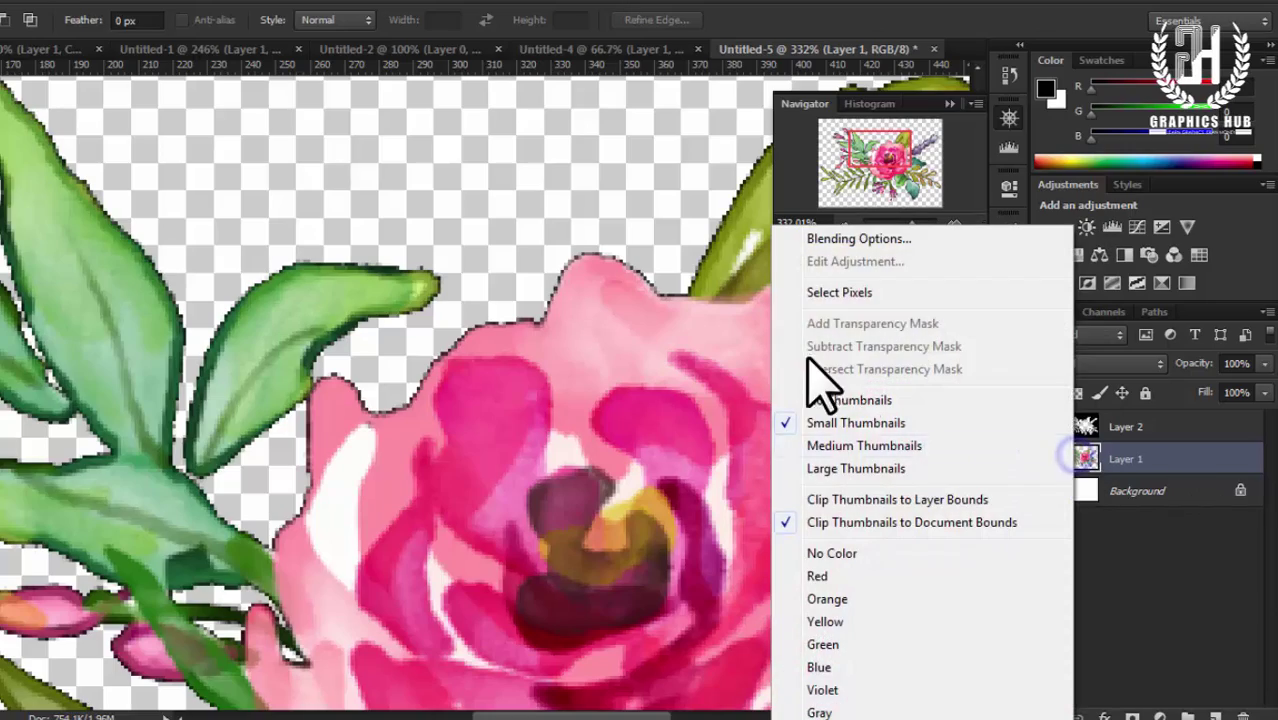
pyautogui.click(812, 294)
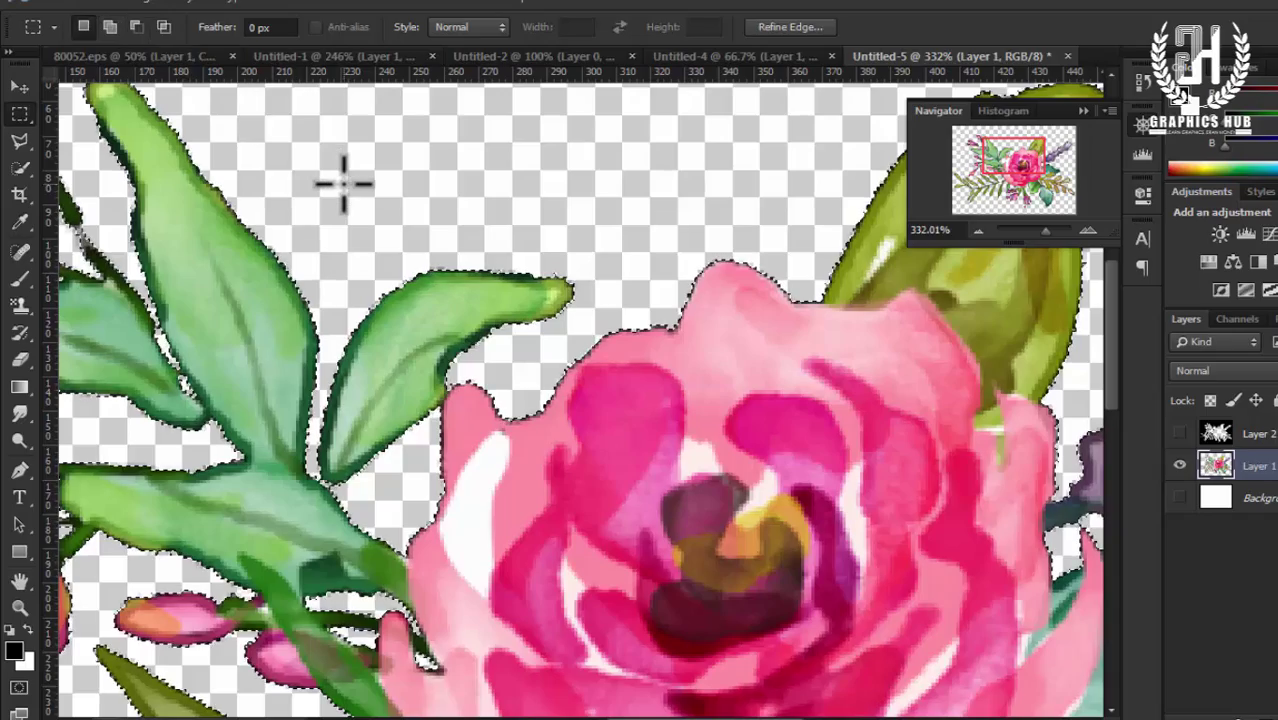
pyautogui.scroll(-5, 343, 183)
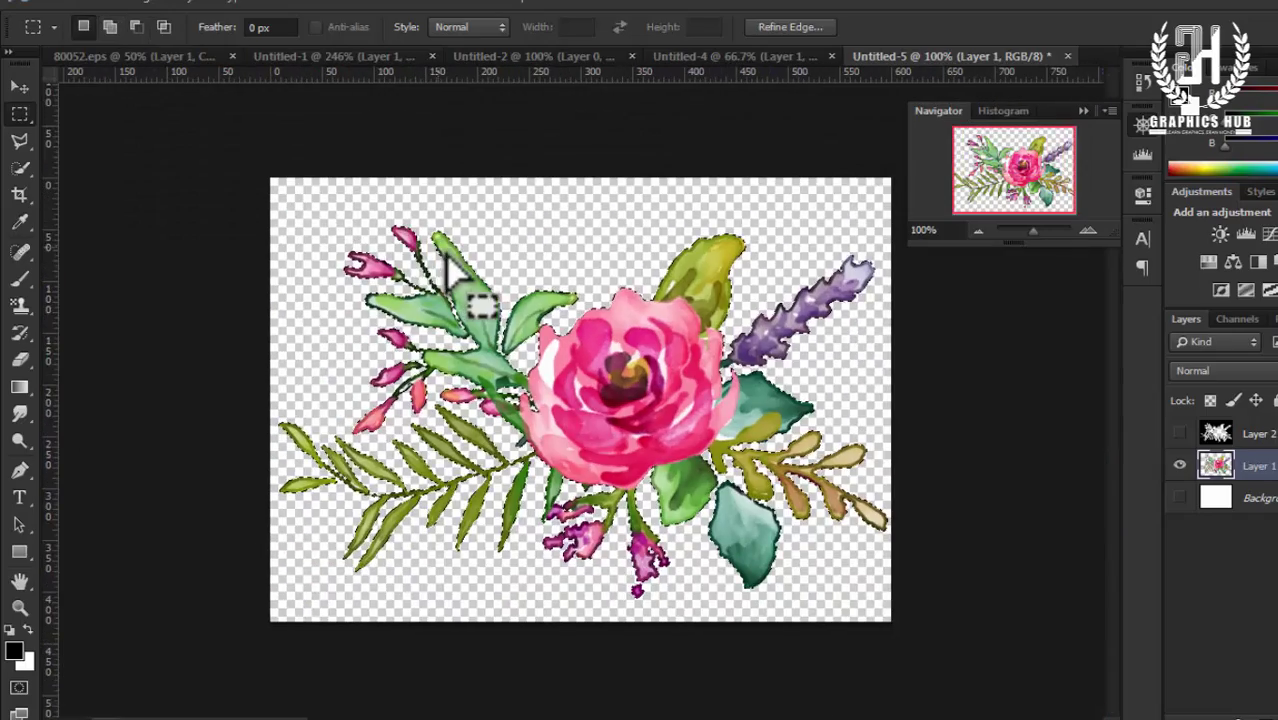
pyautogui.rightClick(483, 305)
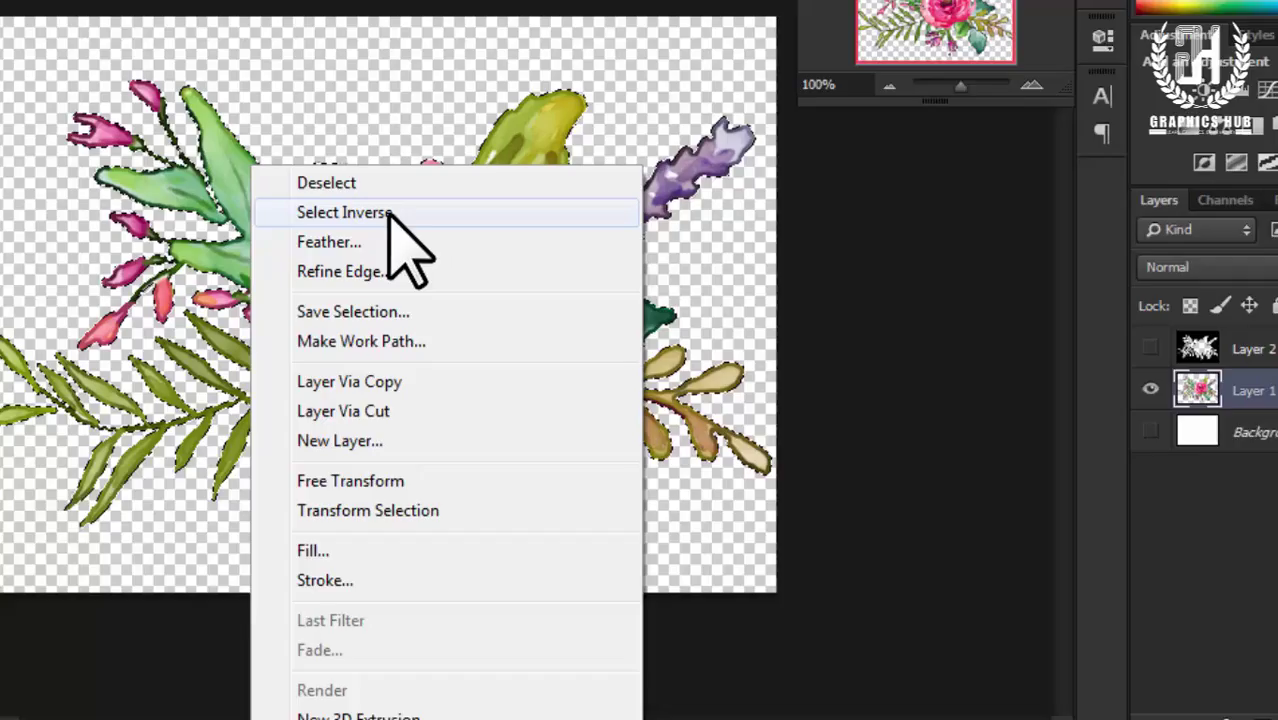
pyautogui.click(590, 332)
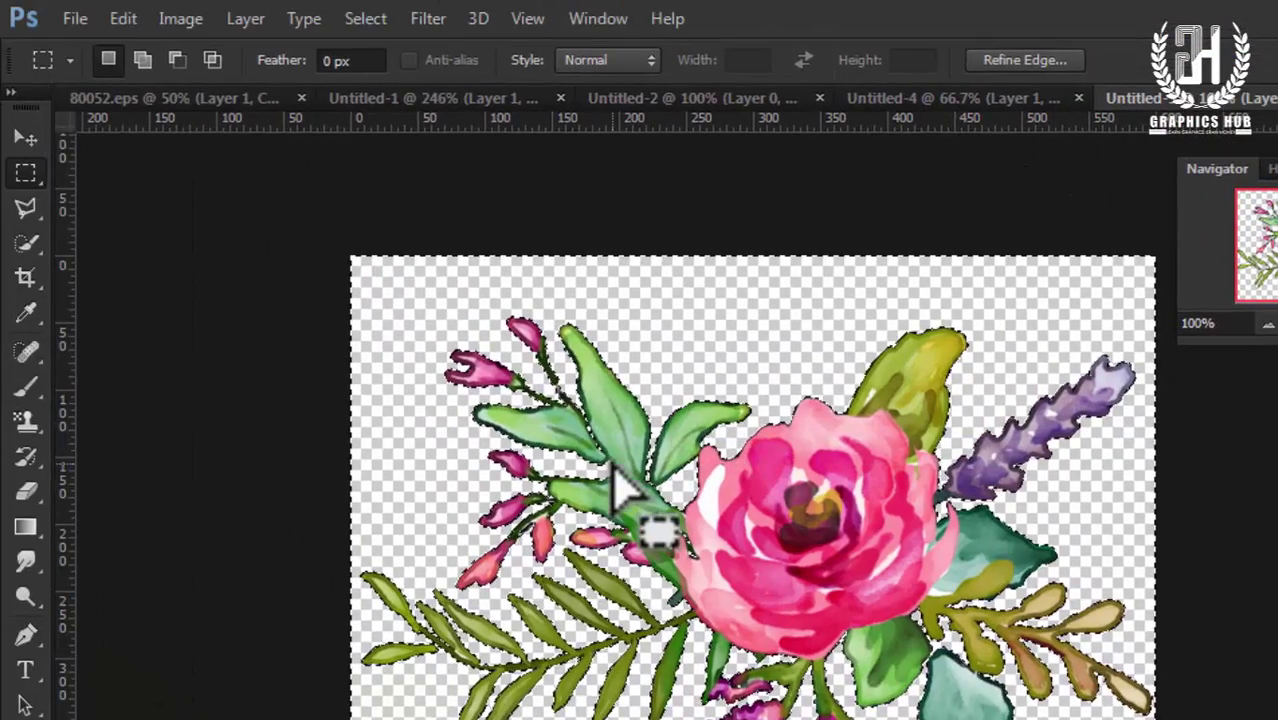
# Step: Feather the selection by 1 pixel
pyautogui.click(352, 12)
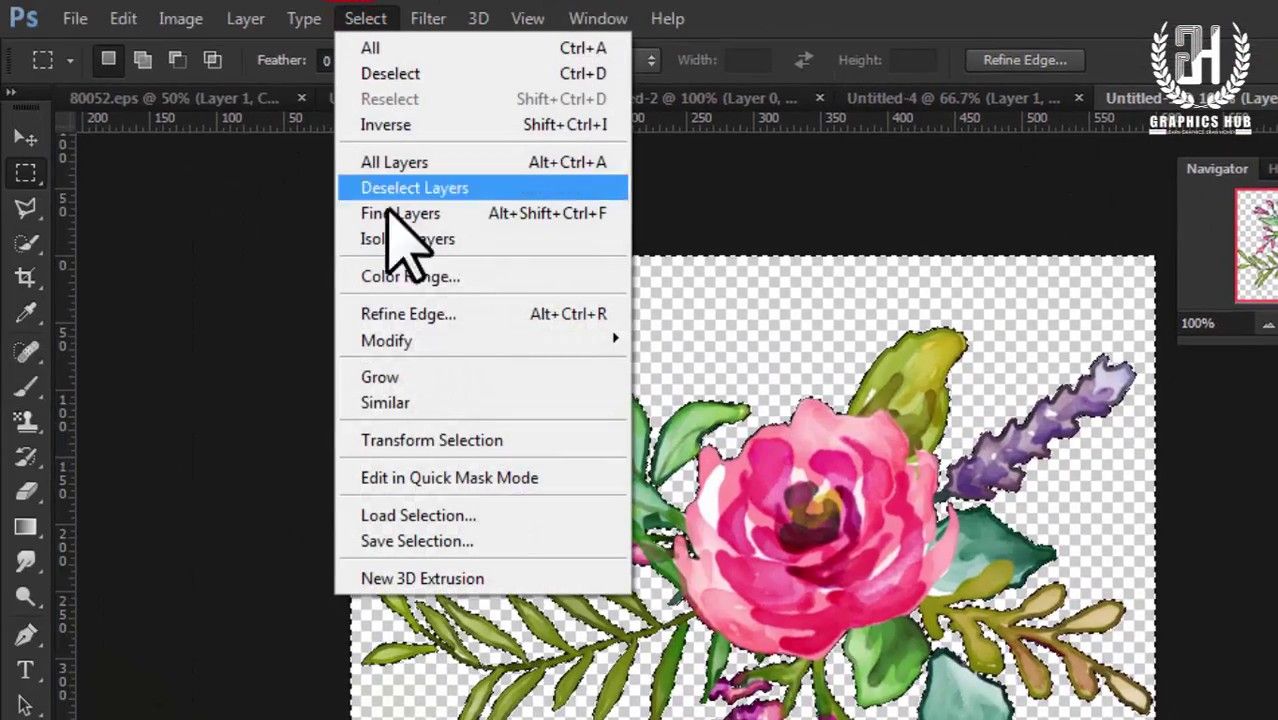
pyautogui.click(450, 343)
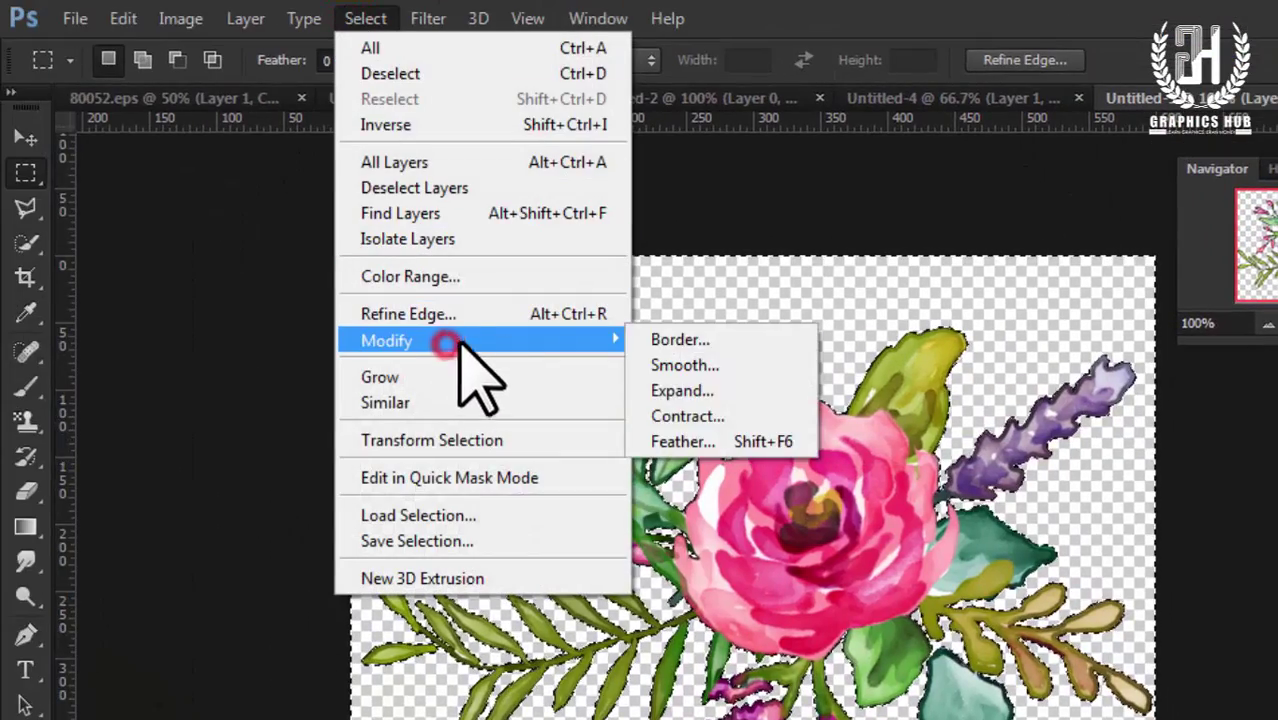
pyautogui.click(690, 441)
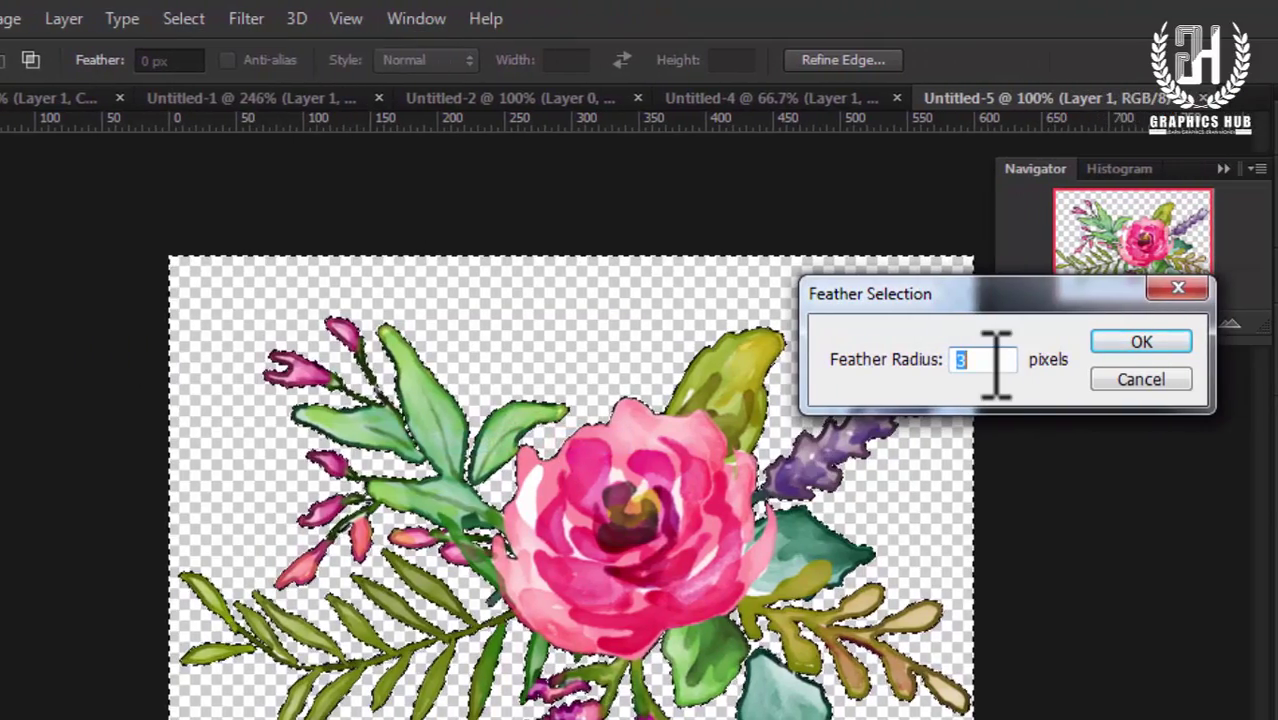
pyautogui.write('1')
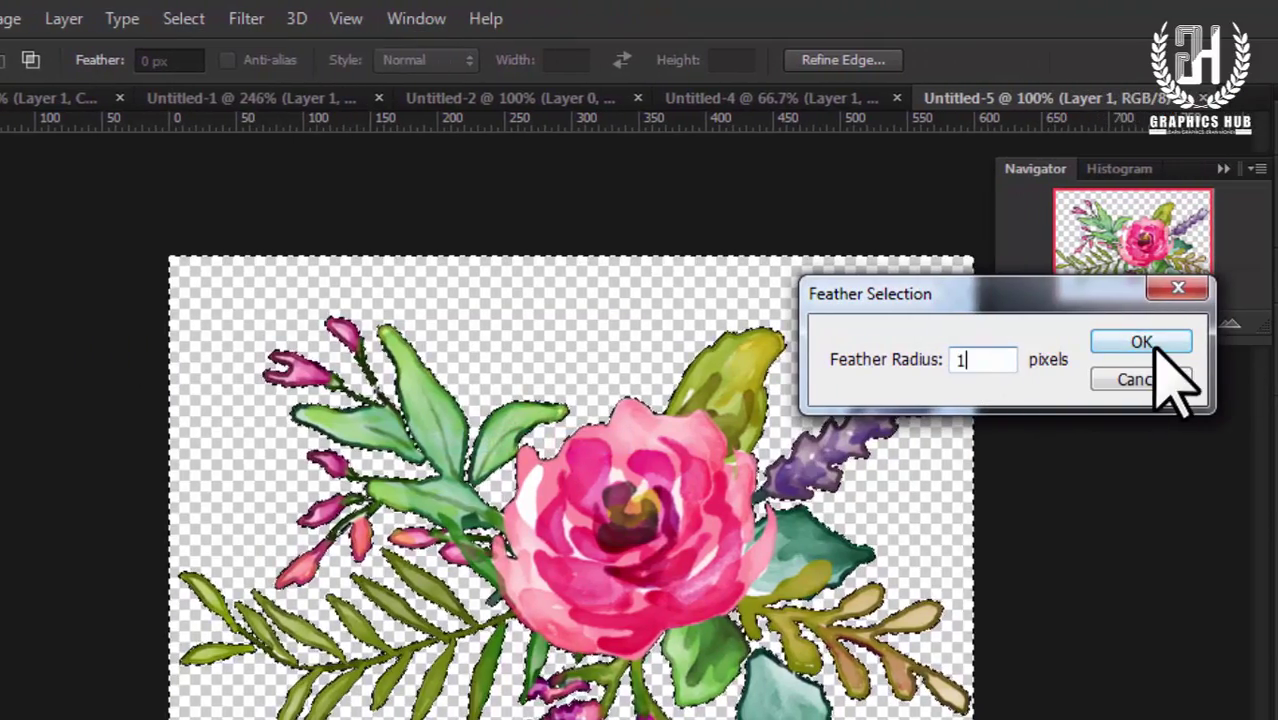
pyautogui.click(1150, 345)
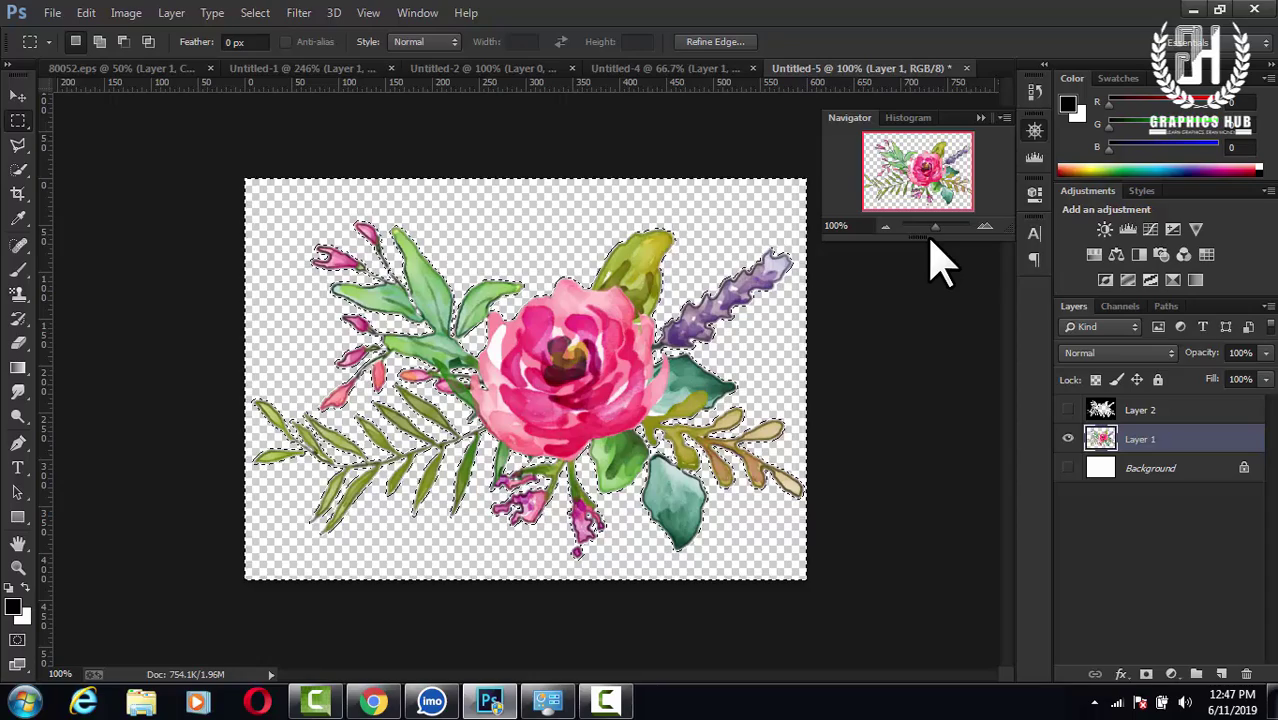
# Step: Deselect and zoom in to inspect the rose's edges on transparency
pyautogui.hotkey('ctrl', 'd')
pyautogui.hotkey('ctrl', '+')
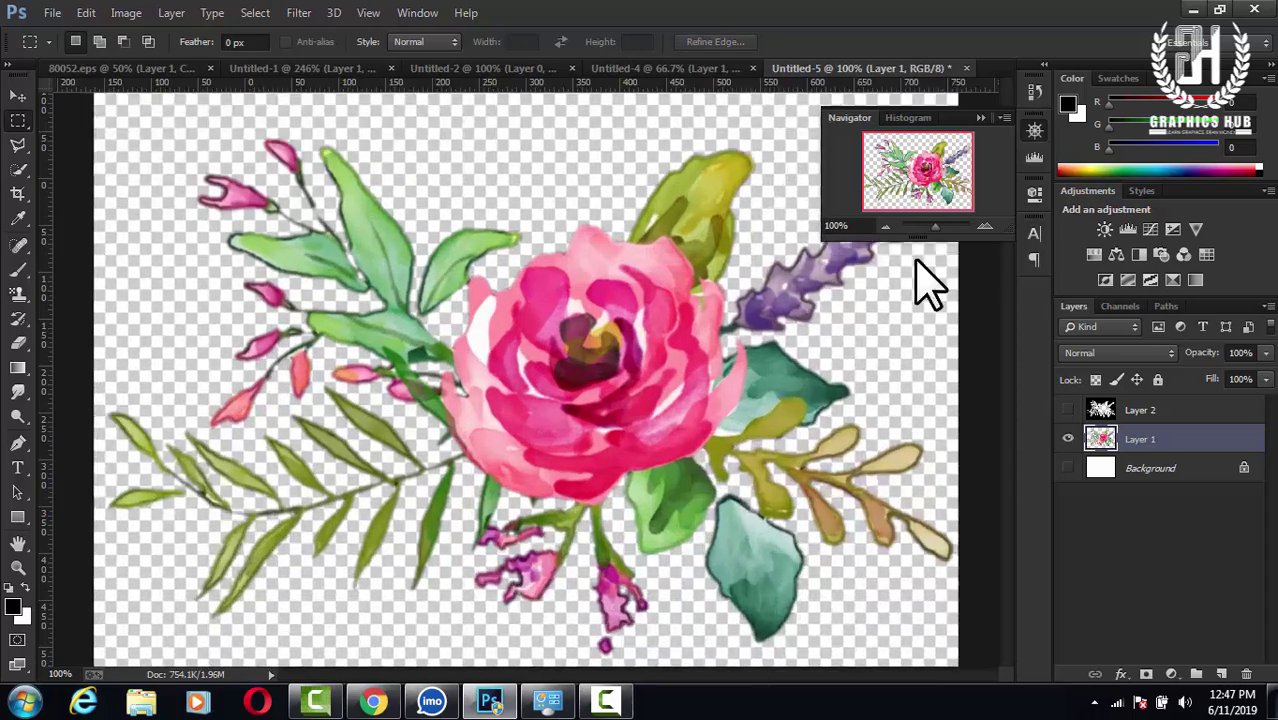
pyautogui.hotkey('ctrl', '+')
pyautogui.moveTo(477, 243)
pyautogui.mouseDown()
pyautogui.moveTo(445, 378)
pyautogui.moveTo(443, 355)
pyautogui.mouseUp()
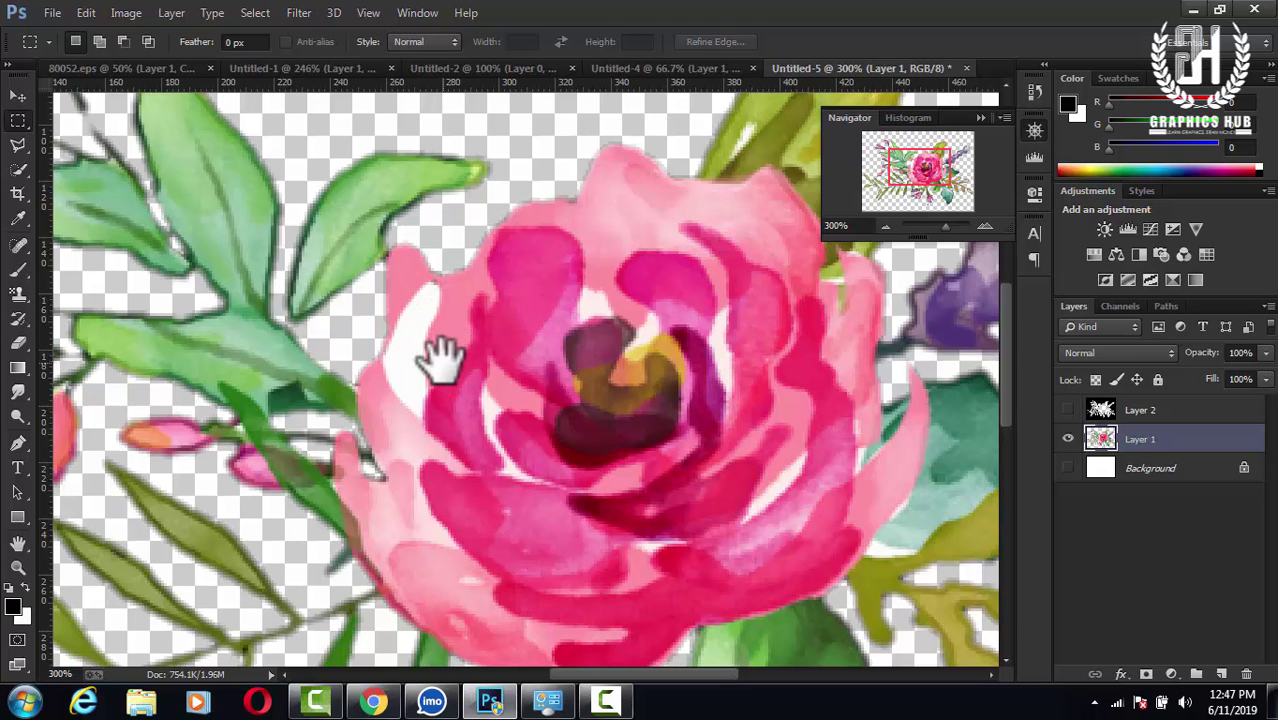
pyautogui.hotkey('ctrl', '-')
pyautogui.hotkey('ctrl', '-')
pyautogui.hotkey('ctrl', '-')
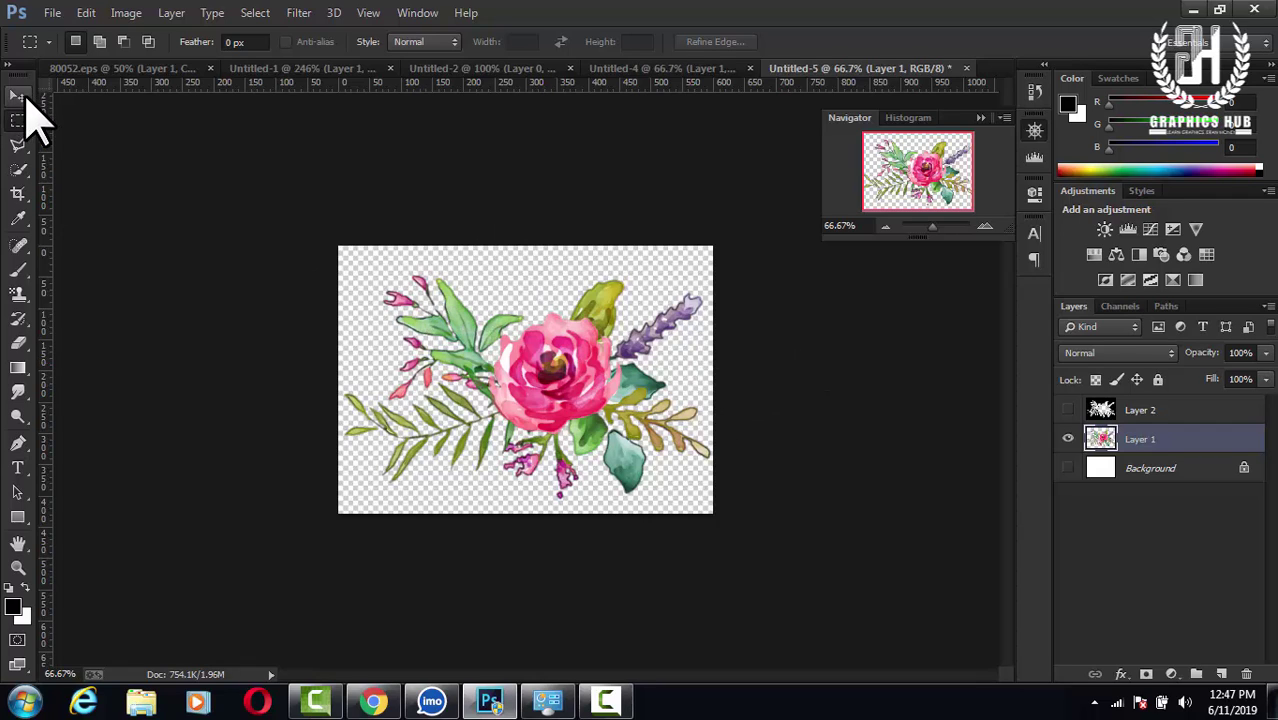
# Step: Scale the bouquet layer down to about 33% at the canvas centre and commit
pyautogui.click(20, 97)
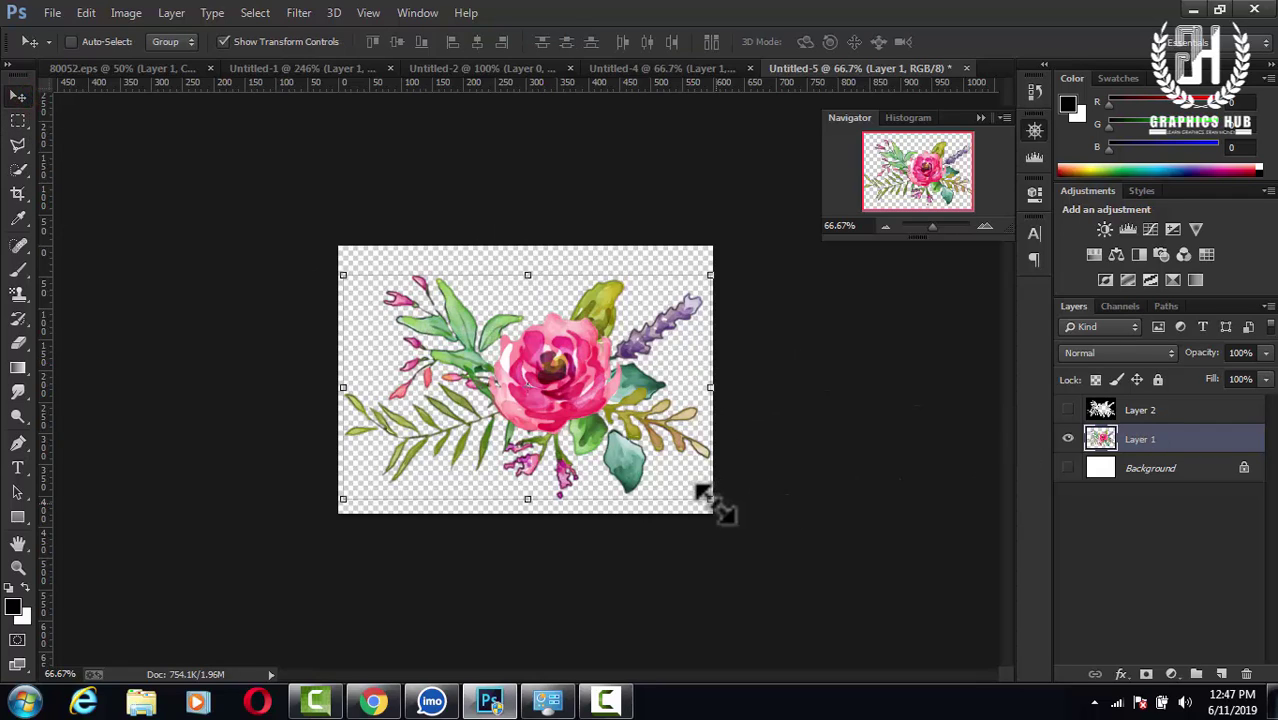
pyautogui.moveTo(700, 492)
pyautogui.mouseDown()
pyautogui.moveTo(565, 400)
pyautogui.moveTo(577, 411)
pyautogui.mouseUp()
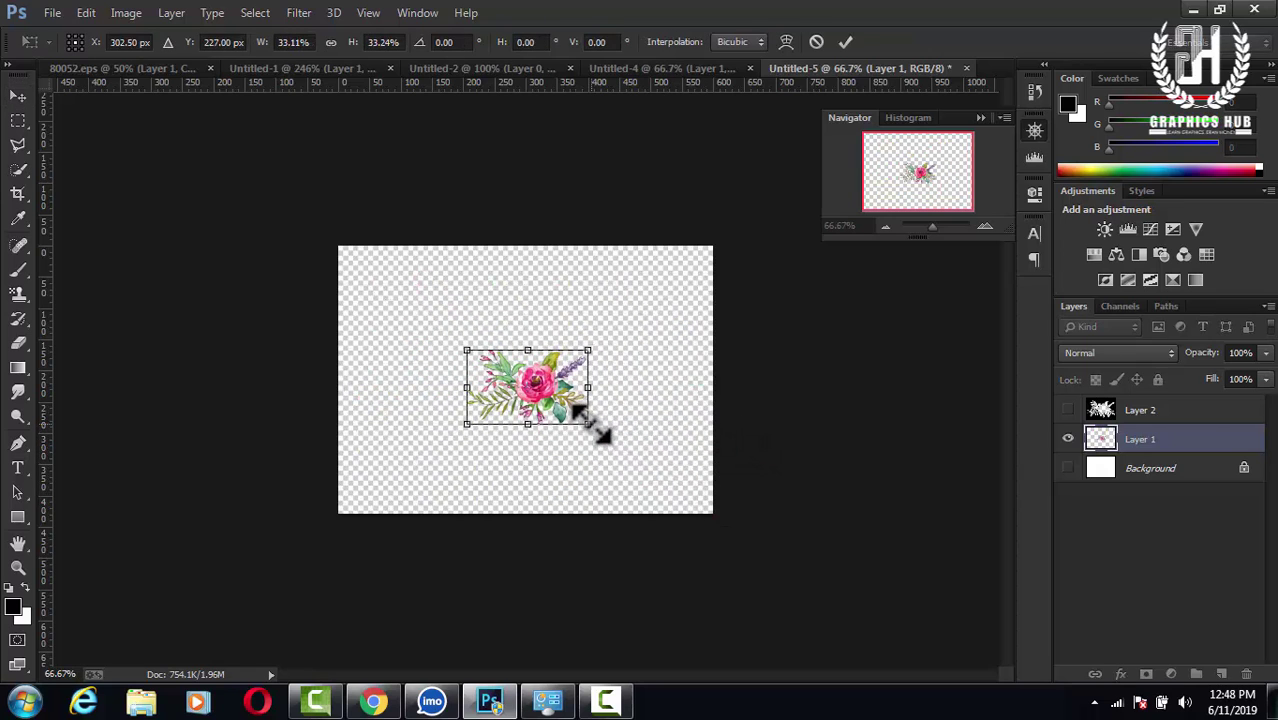
pyautogui.click(843, 40)
pyautogui.hotkey('ctrl', '+')
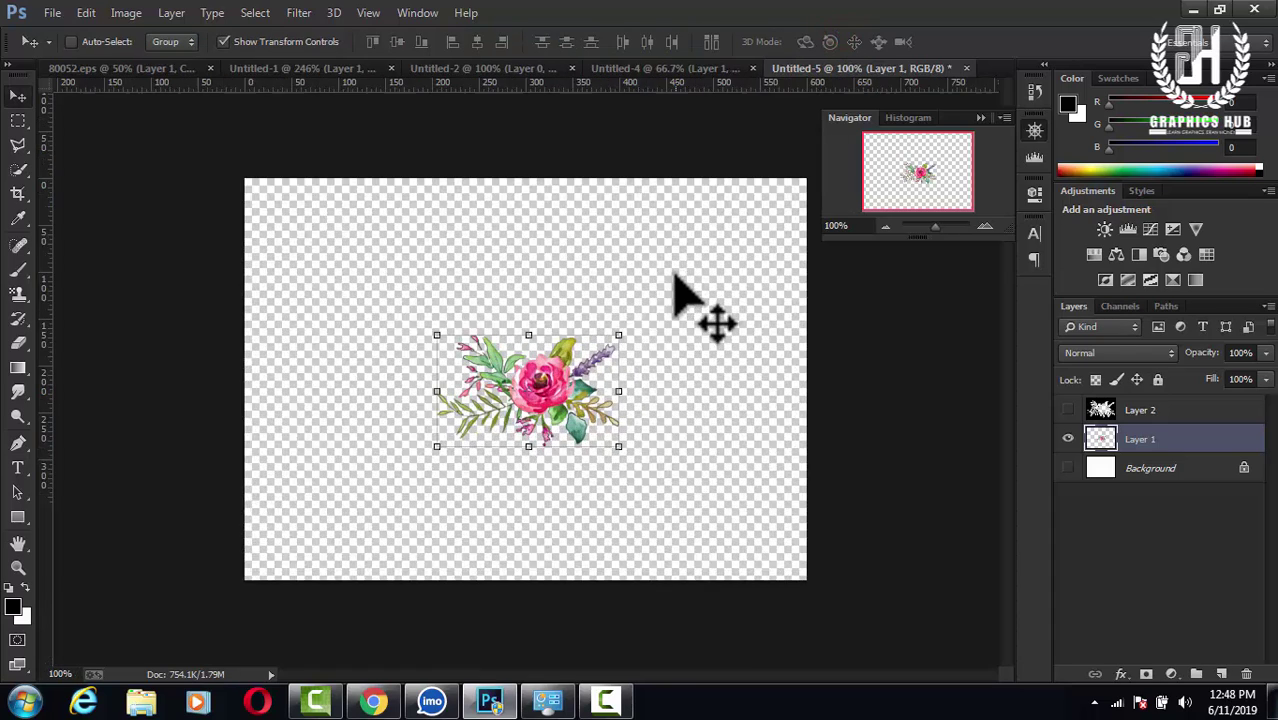
pyautogui.hotkey('ctrl', '+')
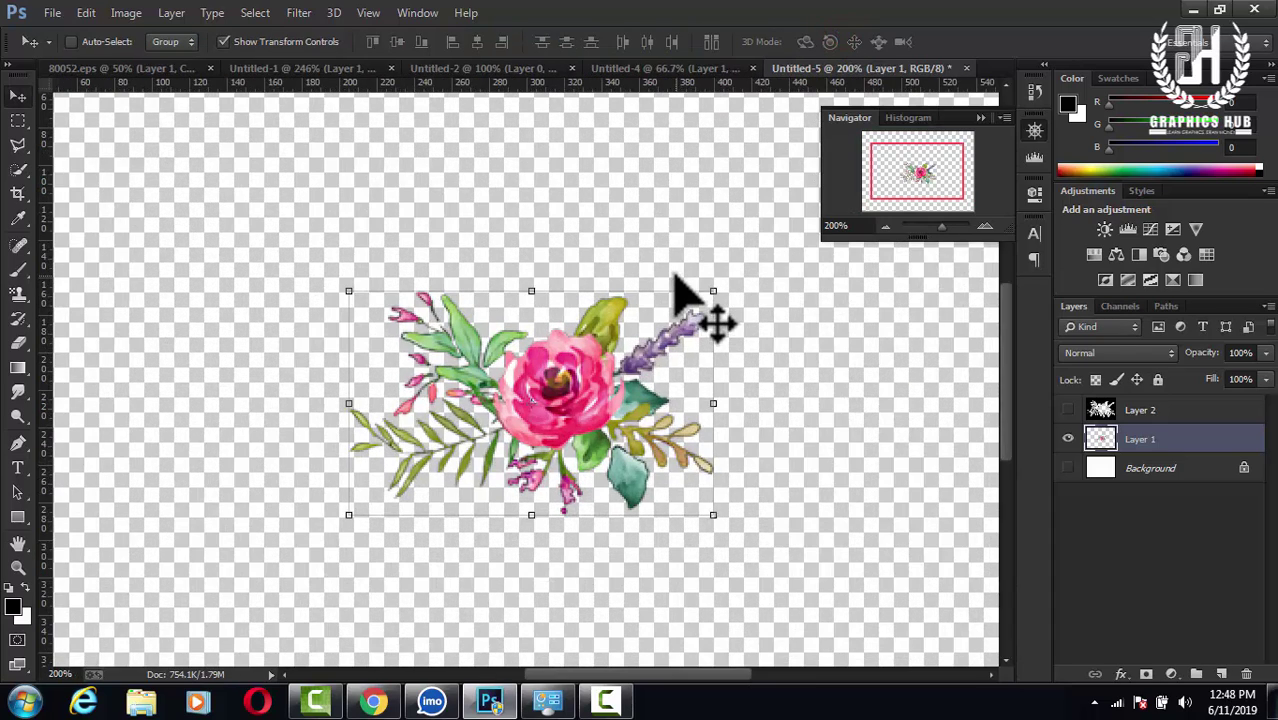
pyautogui.hotkey('ctrl', '-')
pyautogui.hotkey('ctrl', '-')
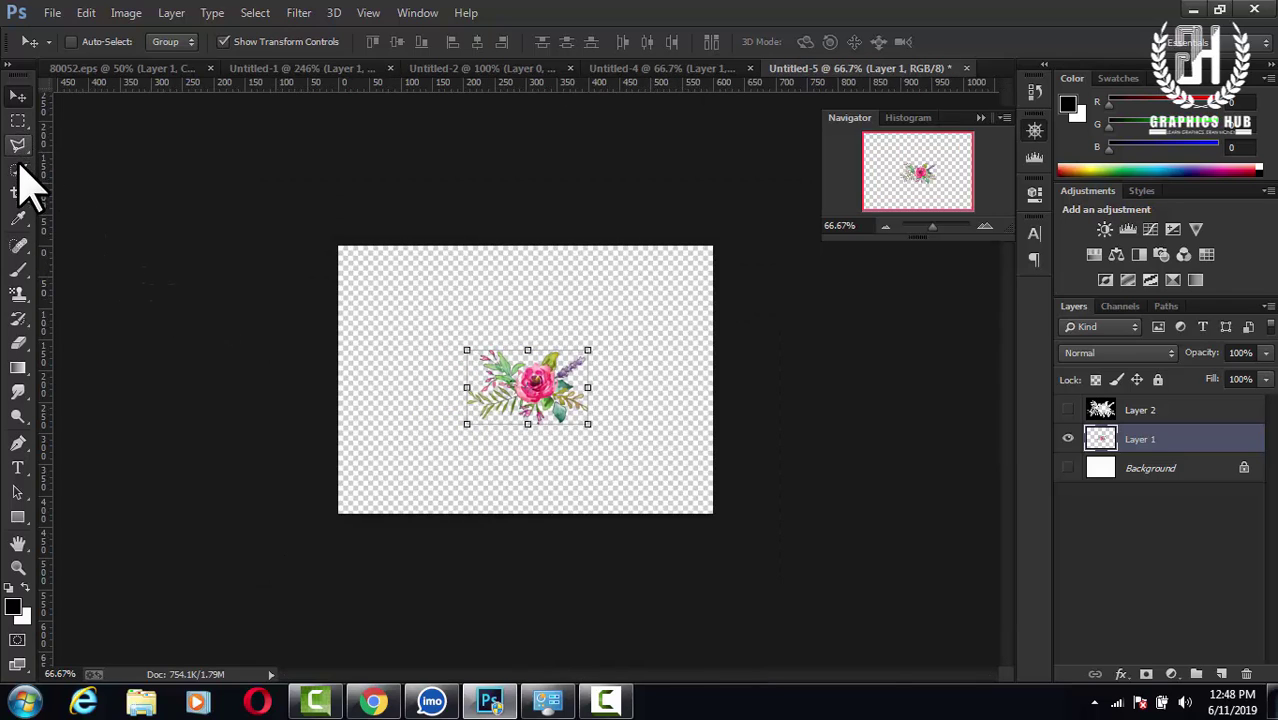
# Step: Crop the canvas tightly around the bouquet to roughly 224 × 145 px
pyautogui.click(19, 193)
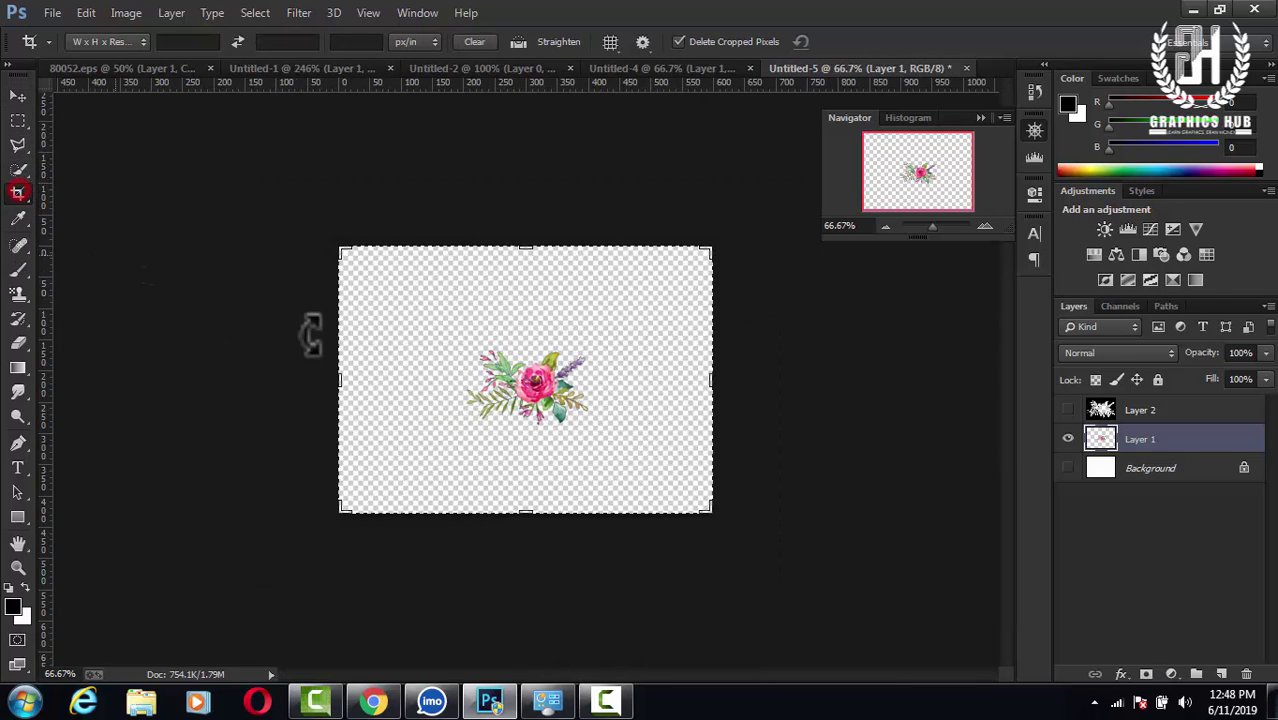
pyautogui.moveTo(711, 513); pyautogui.dragTo(591, 434)
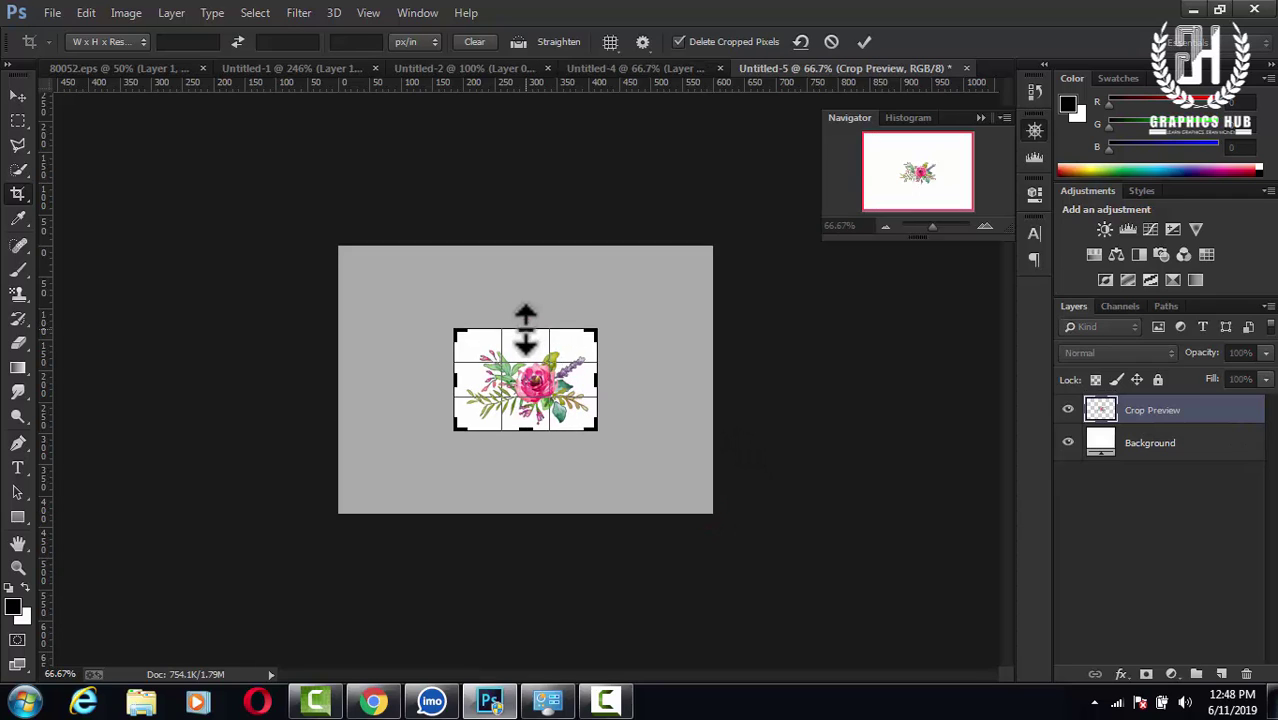
pyautogui.moveTo(527, 326); pyautogui.dragTo(527, 334)
pyautogui.moveTo(458, 379); pyautogui.dragTo(458, 379)
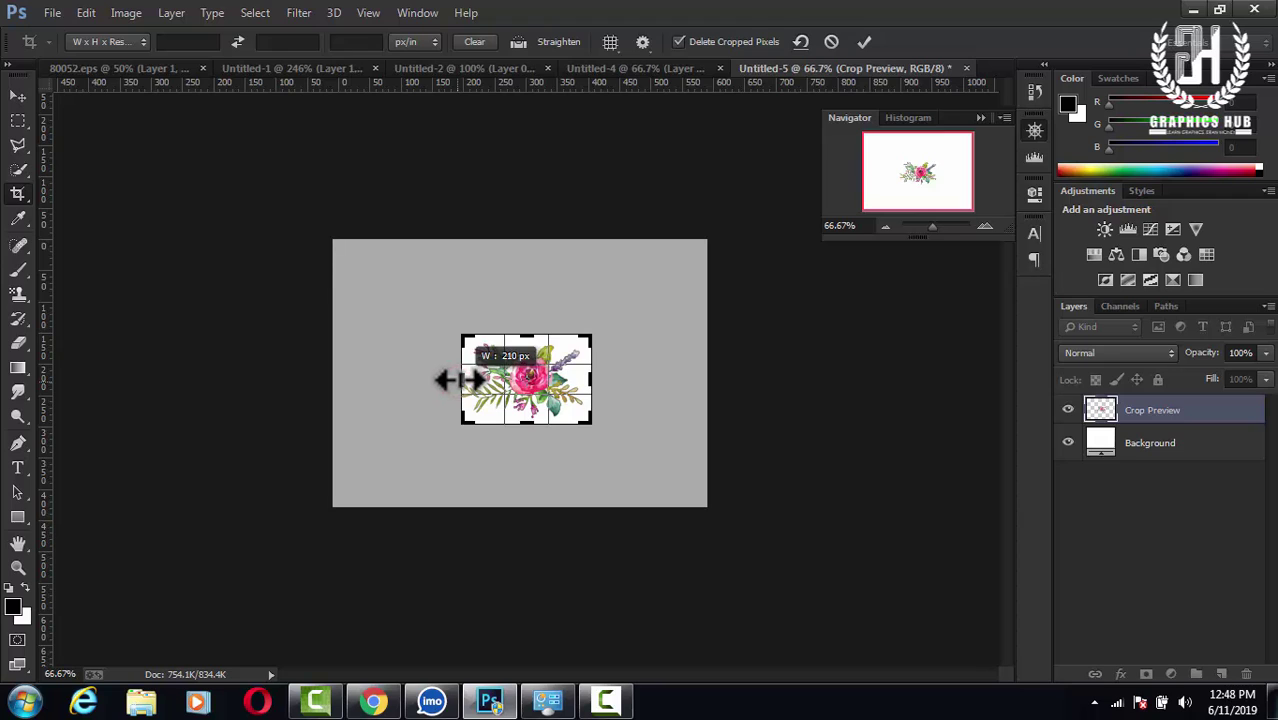
pyautogui.moveTo(459, 379); pyautogui.dragTo(493, 375)
pyautogui.moveTo(594, 373); pyautogui.dragTo(593, 376)
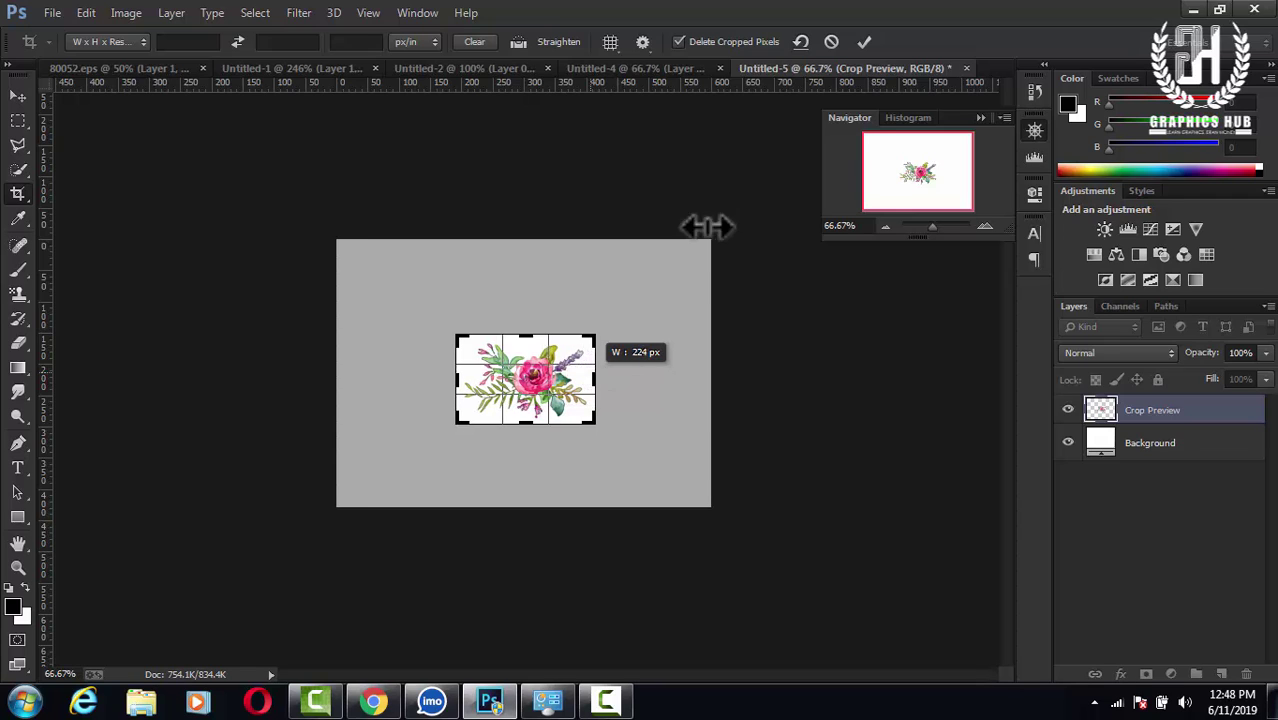
pyautogui.moveTo(707, 227); pyautogui.dragTo(707, 227)
pyautogui.click(864, 42)
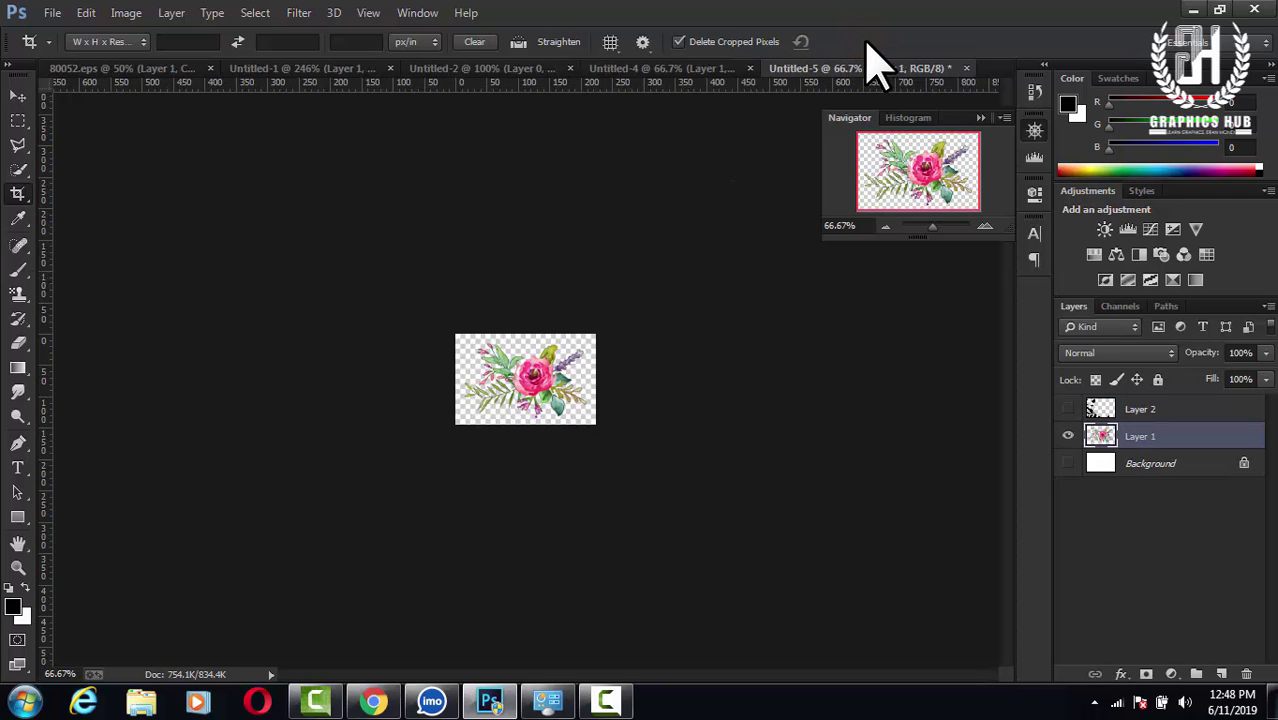
# Step: Define the cropped bouquet as a pattern named 'grapp'
pyautogui.hotkey('ctrl', '+')
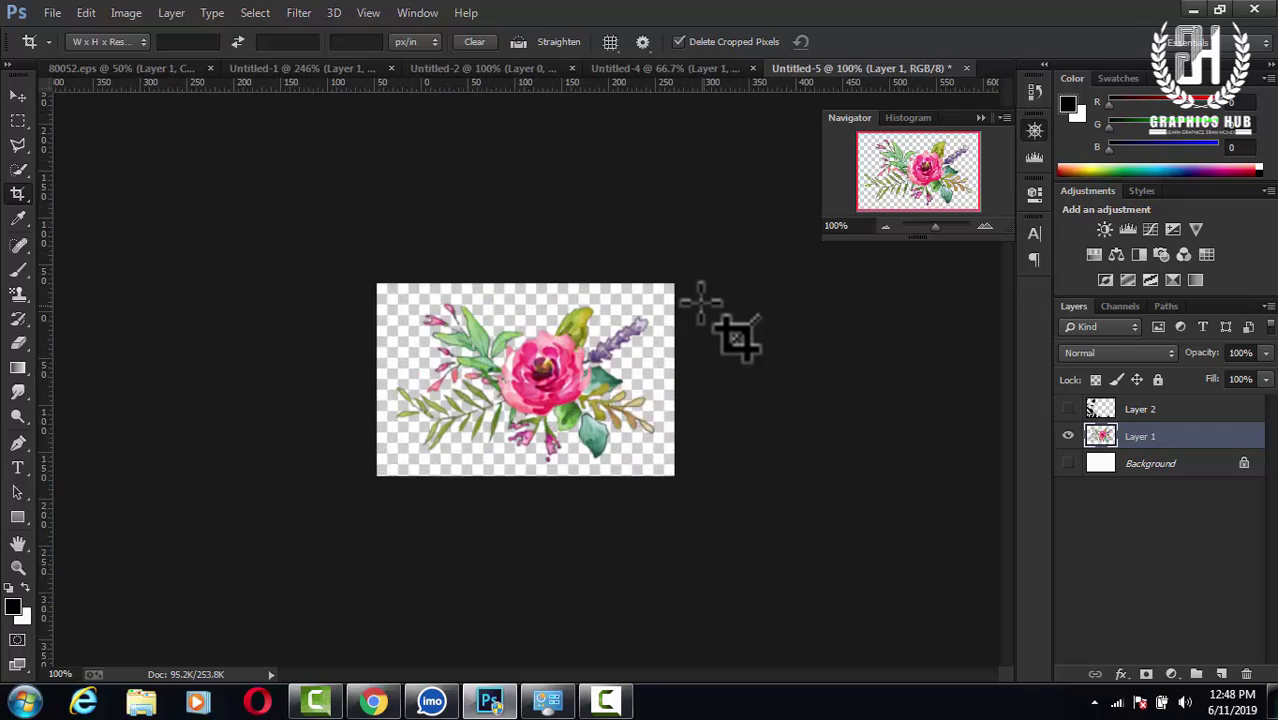
pyautogui.hotkey('ctrl', '+')
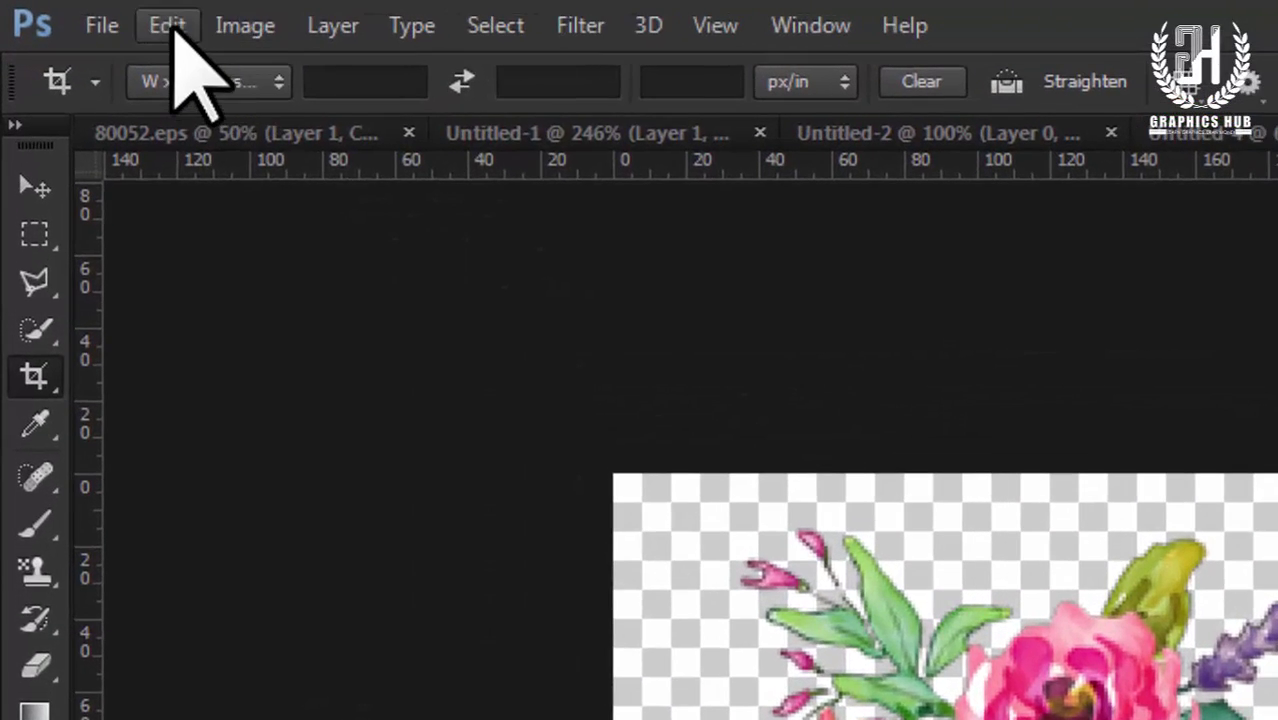
pyautogui.click(87, 12)
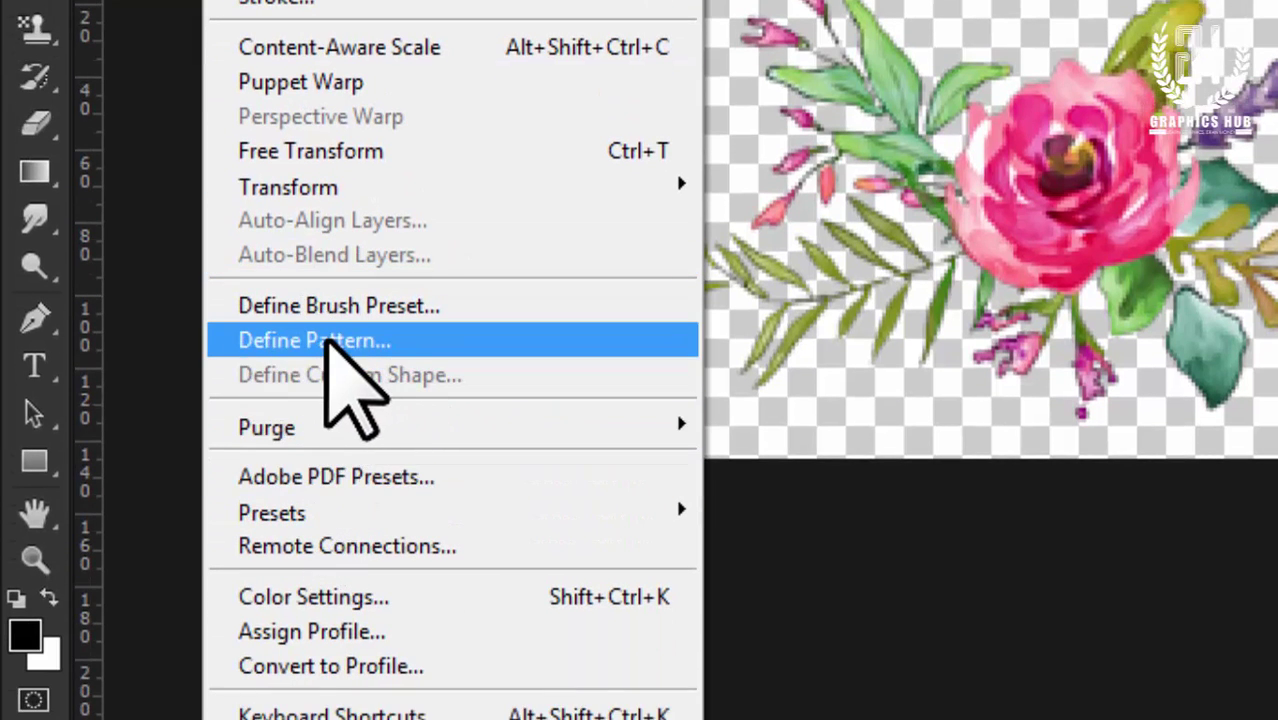
pyautogui.click(325, 343)
pyautogui.write('grapp')
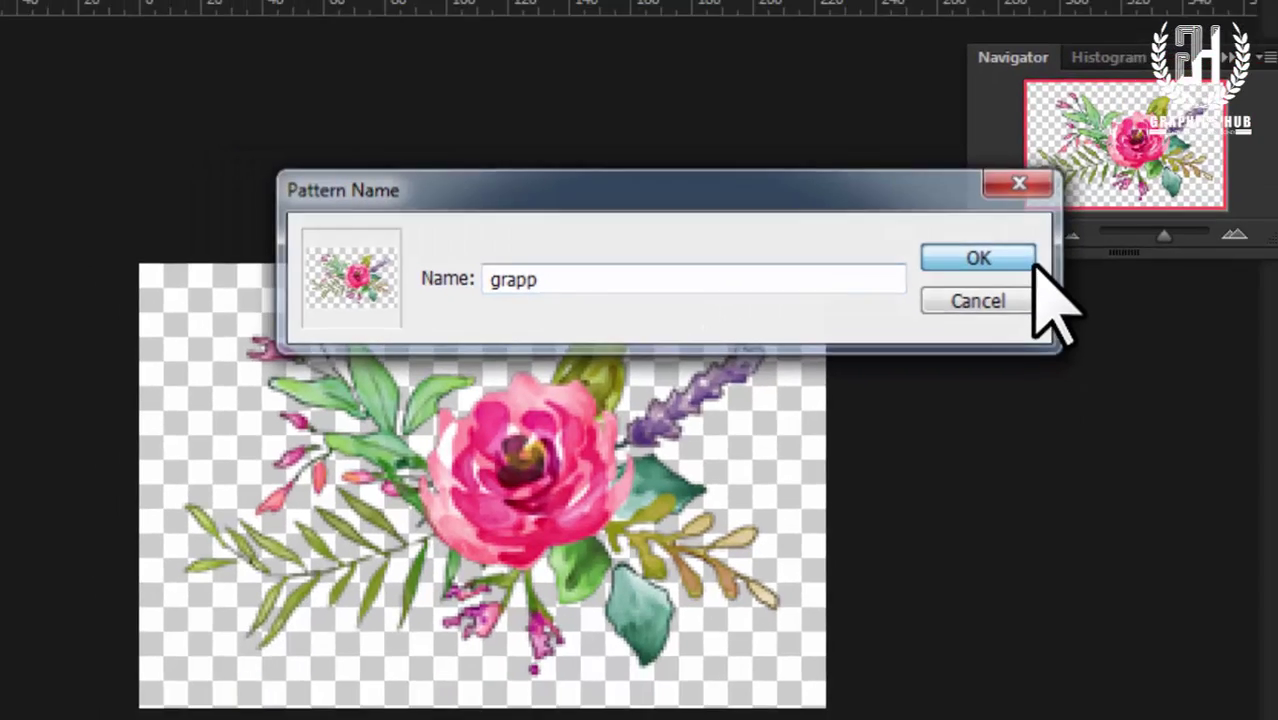
pyautogui.click(1105, 258)
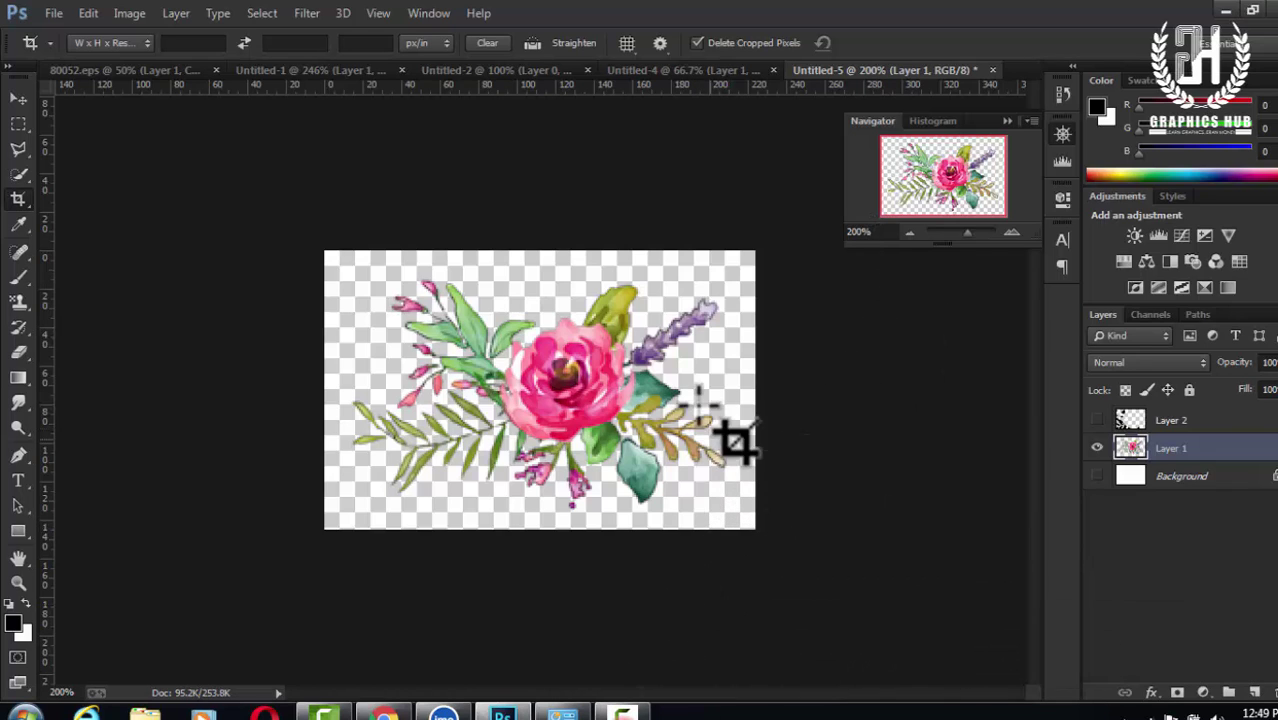
# Step: Create a new International Paper A4 document at 300 ppi and convert its Background to Layer 0
pyautogui.click(53, 14)
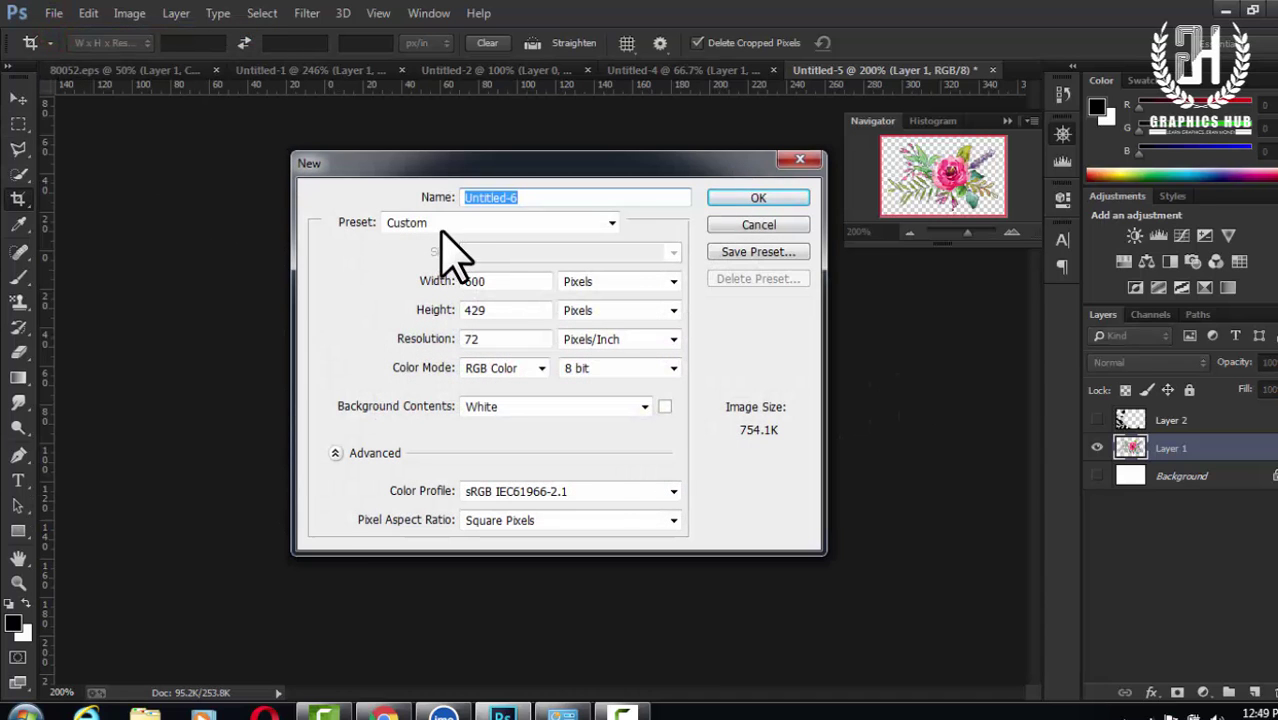
pyautogui.click(447, 225)
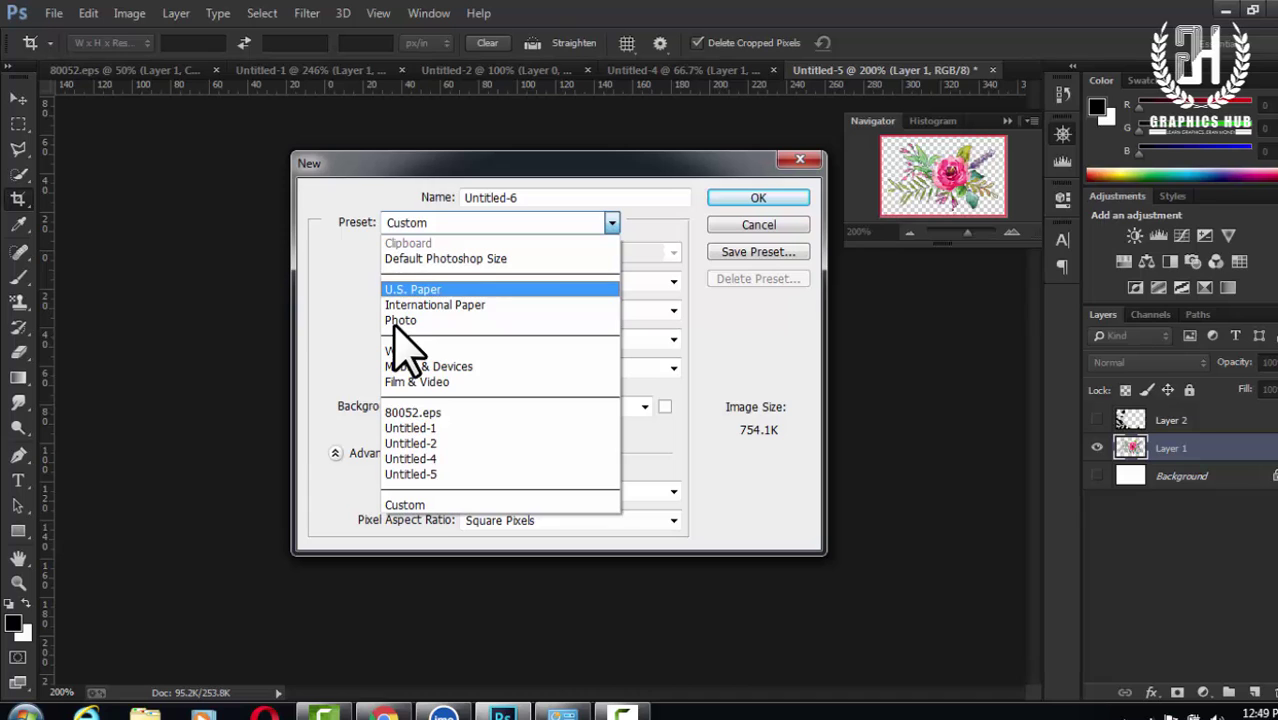
pyautogui.click(493, 305)
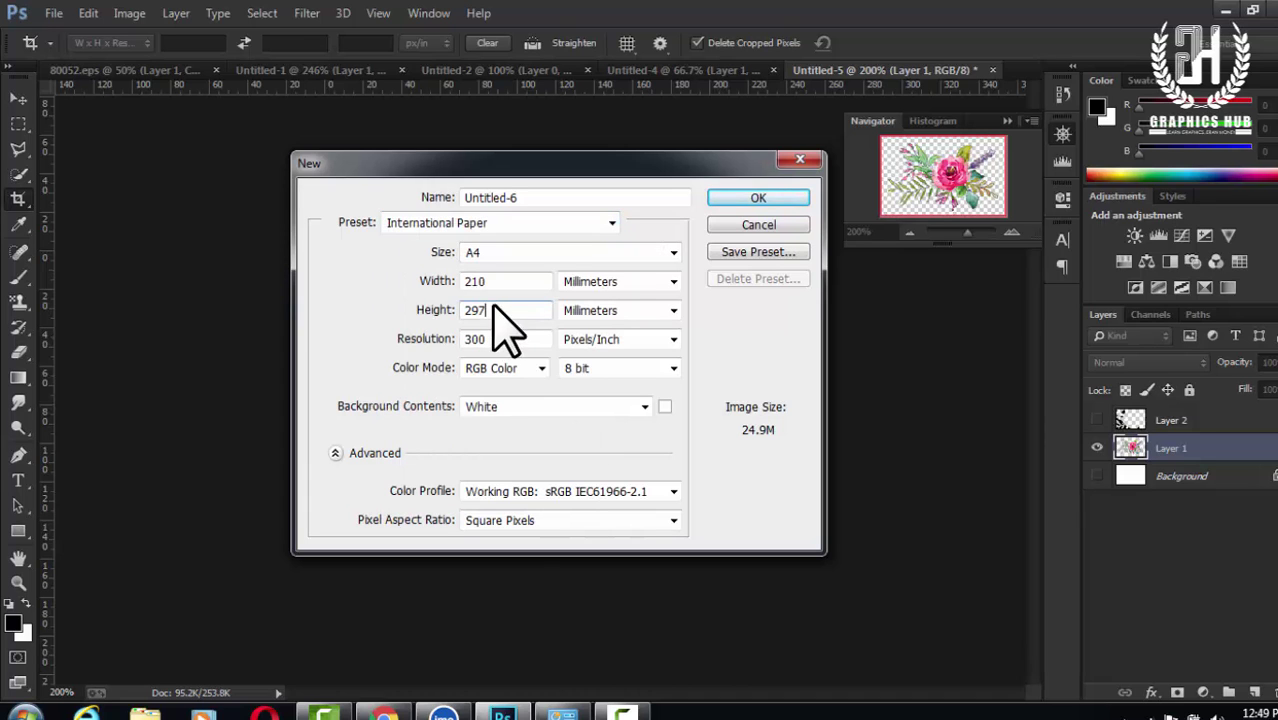
pyautogui.press('Return')
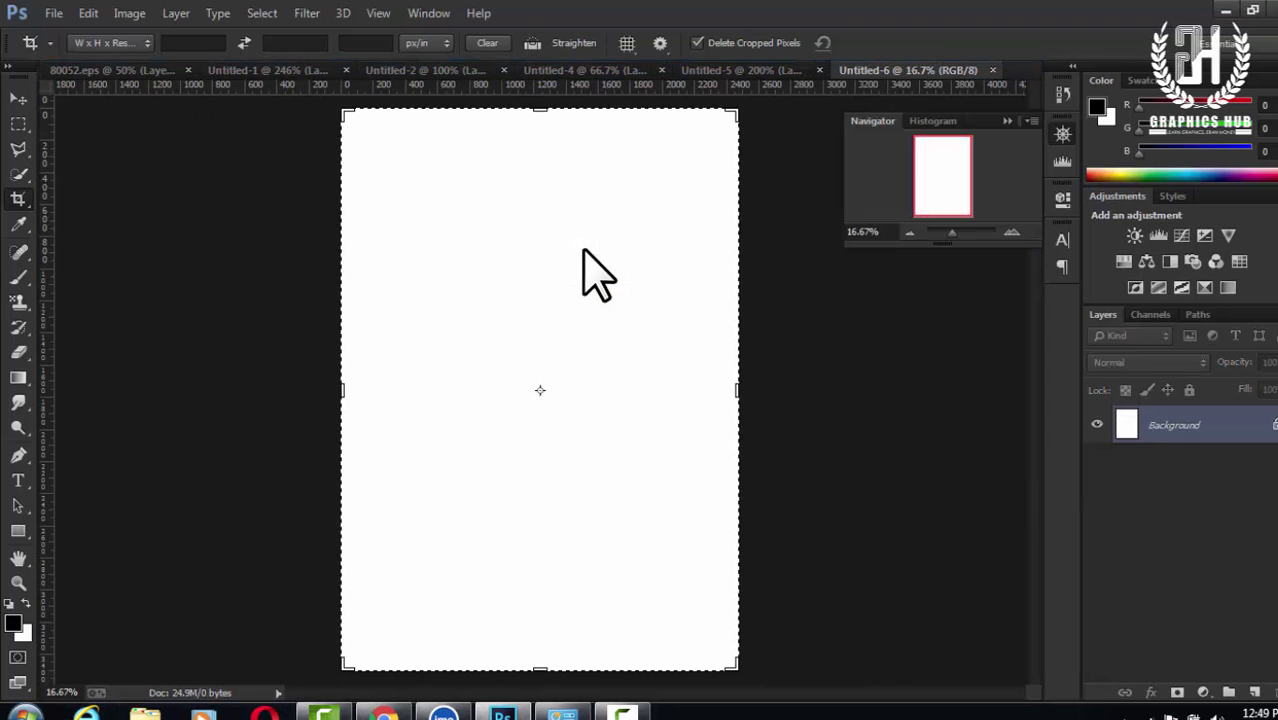
pyautogui.hotkey('ctrl', 'shift', 'n')
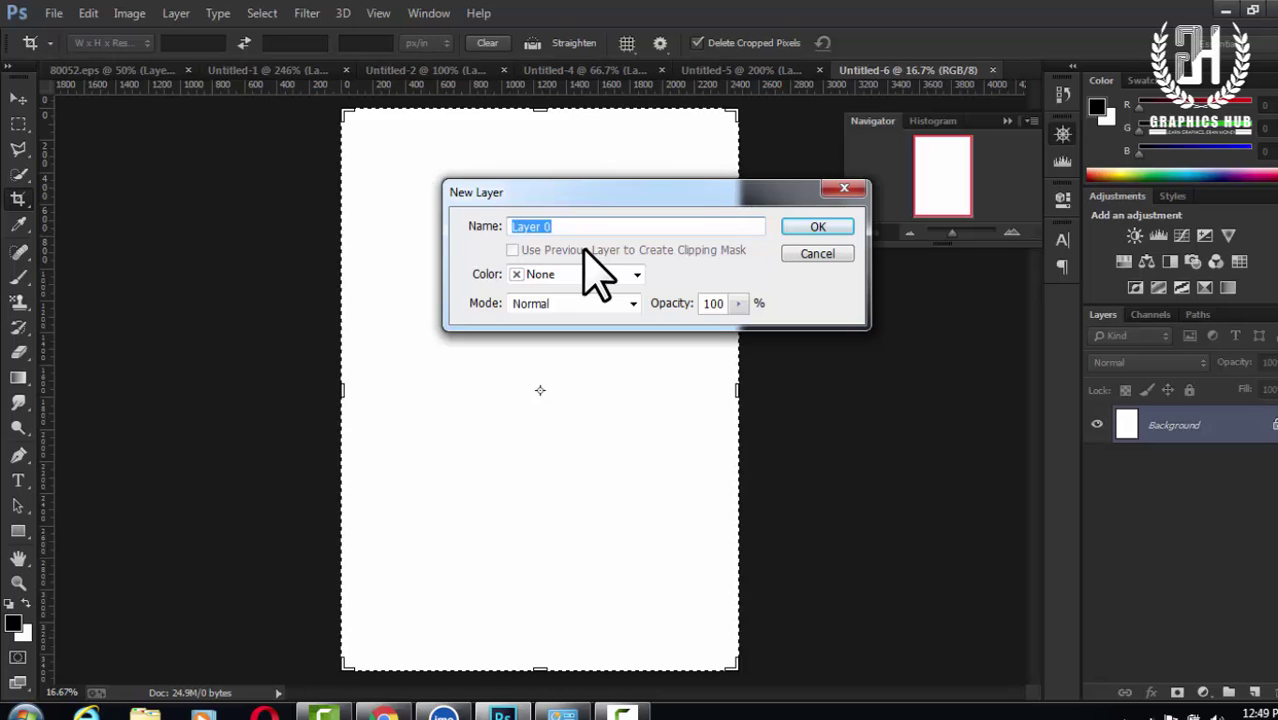
pyautogui.press('Return')
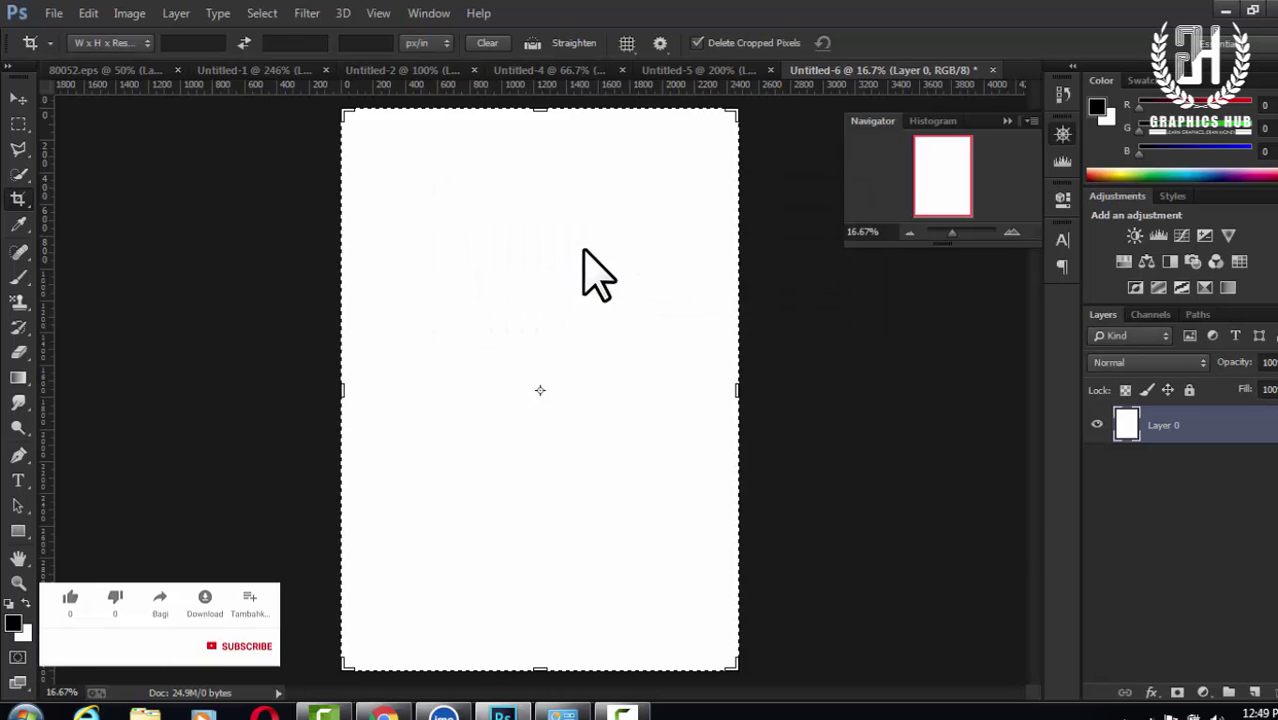
# Step: Set the foreground colour to navy 111c26 and fill Layer 0 with it
pyautogui.write('i')
pyautogui.write('209')
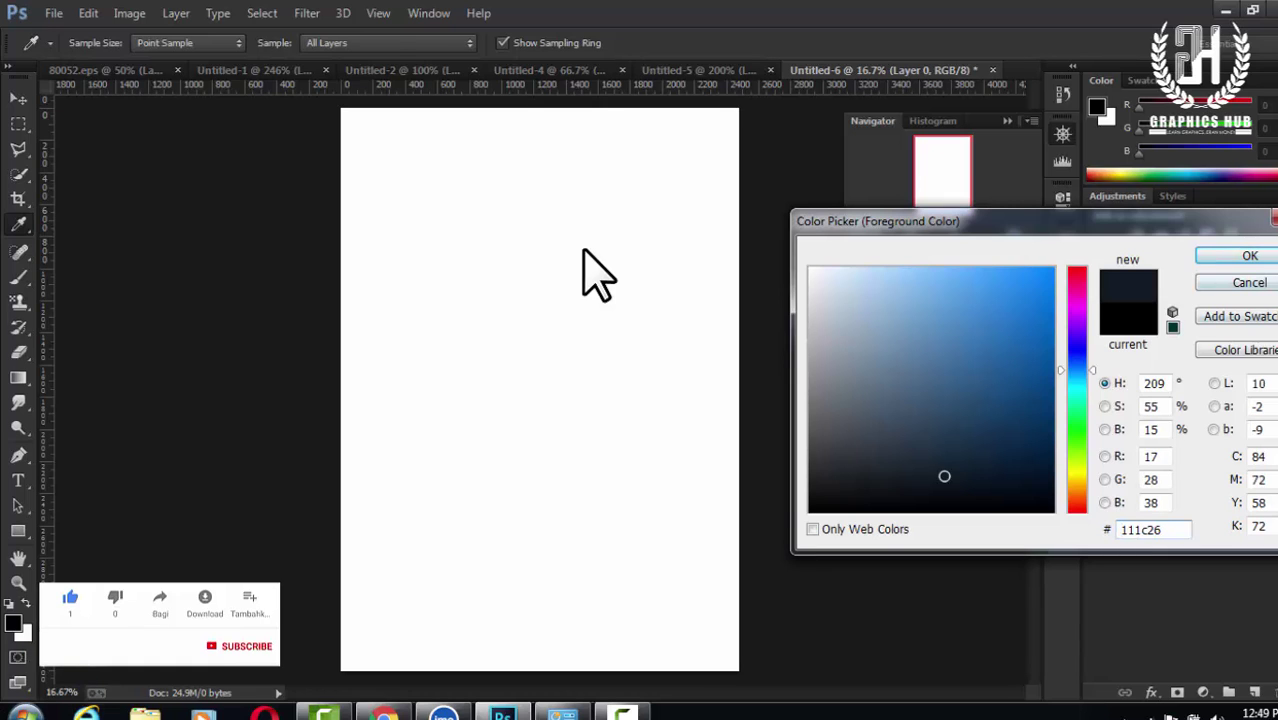
pyautogui.press('Return')
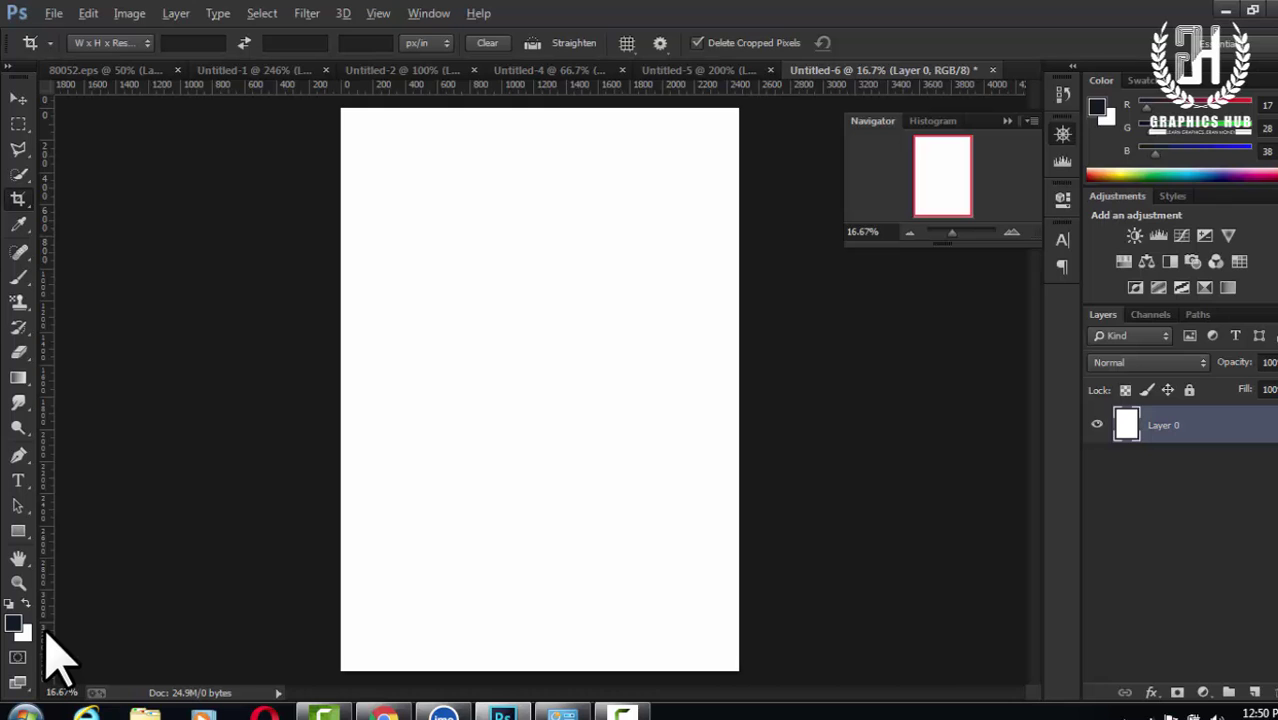
pyautogui.hotkey('alt', 'BackSpace')
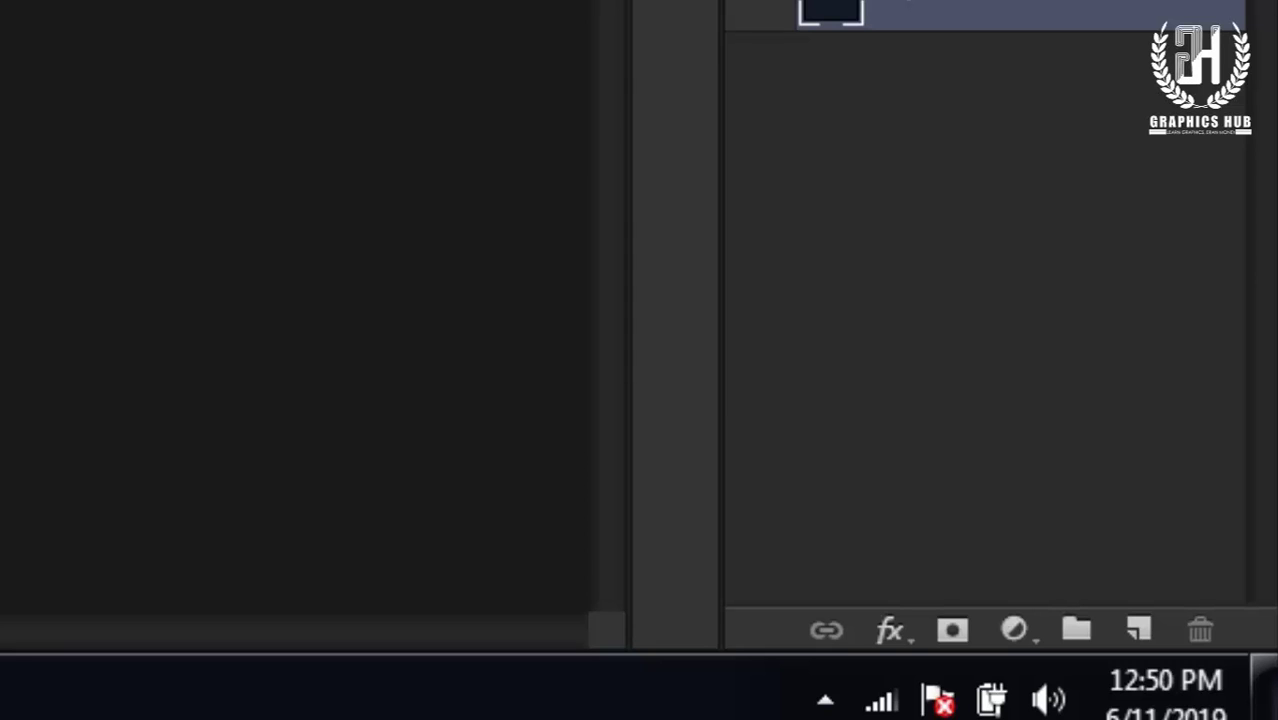
# Step: Give Layer 0 a Pattern Overlay effect using the rose bouquet pattern
pyautogui.click(880, 630)
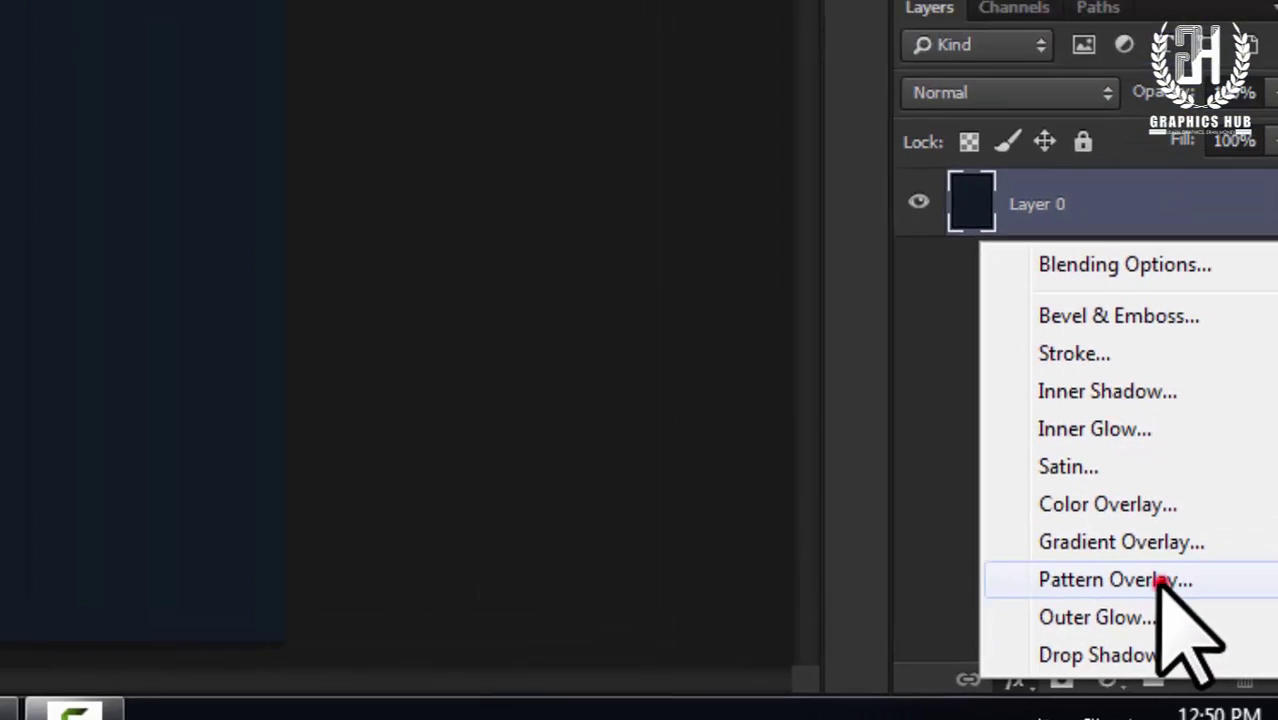
pyautogui.click(1010, 496)
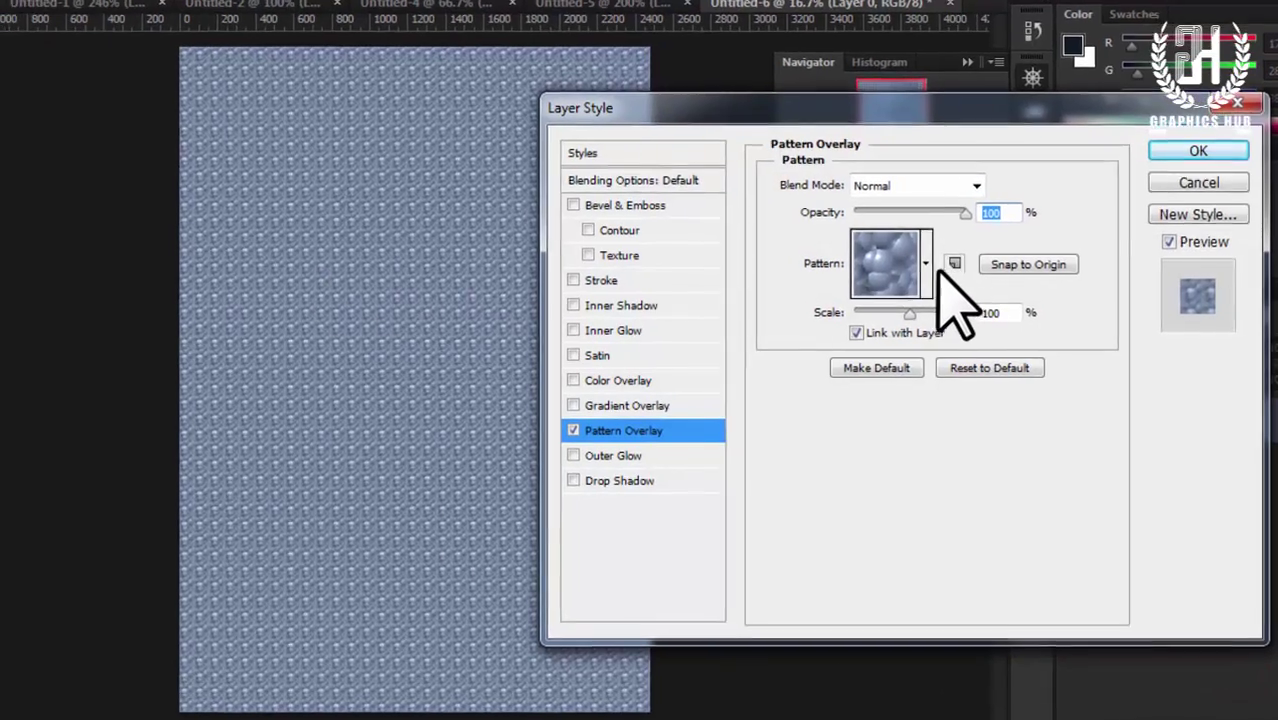
pyautogui.click(933, 266)
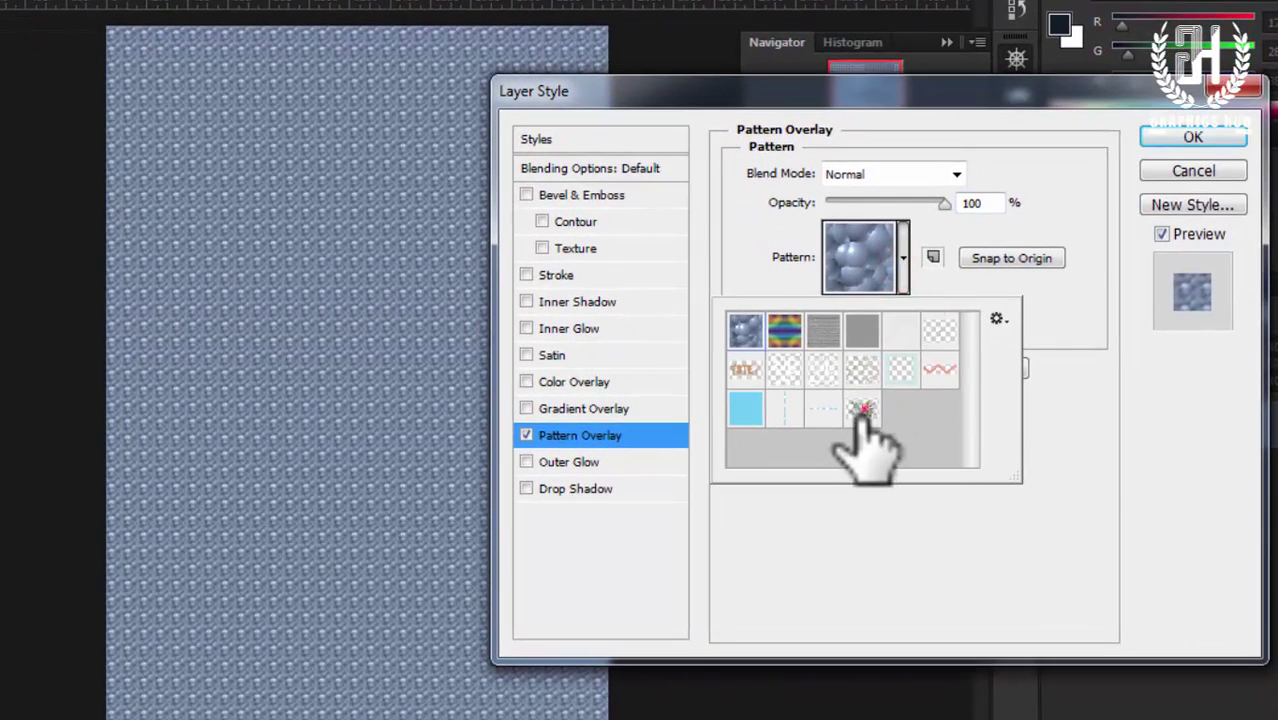
pyautogui.click(861, 411)
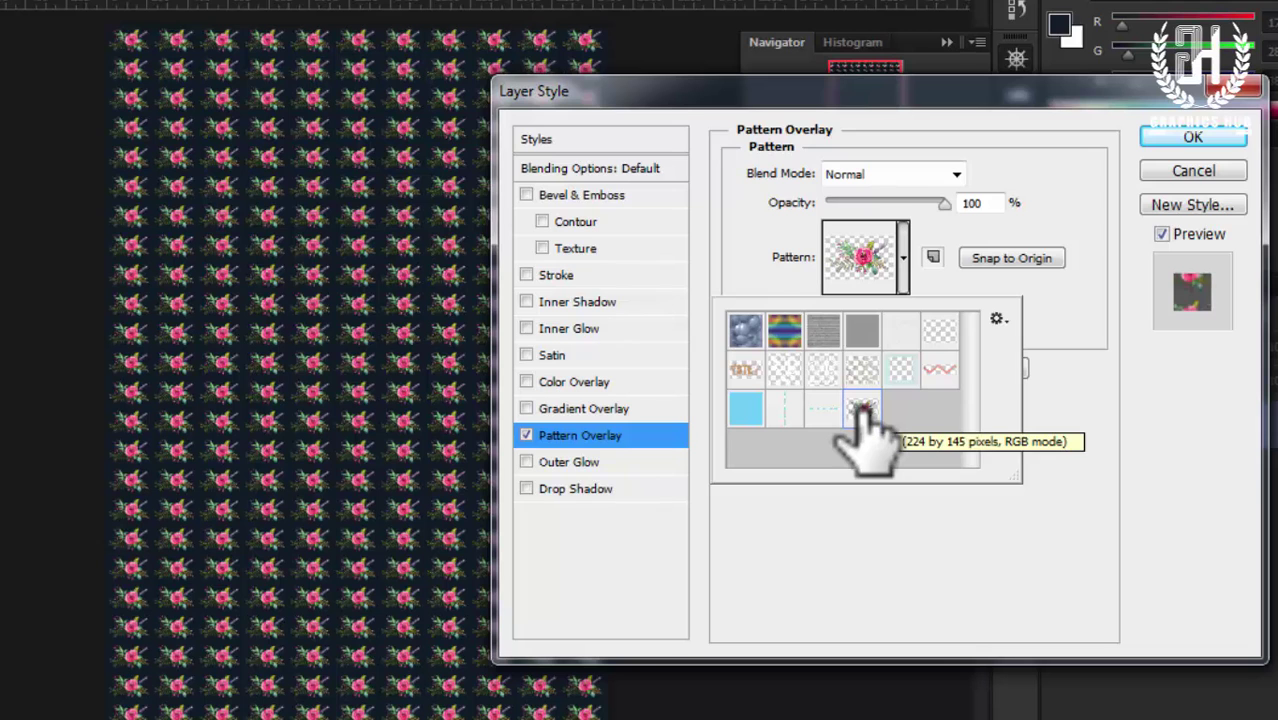
pyautogui.click(1195, 137)
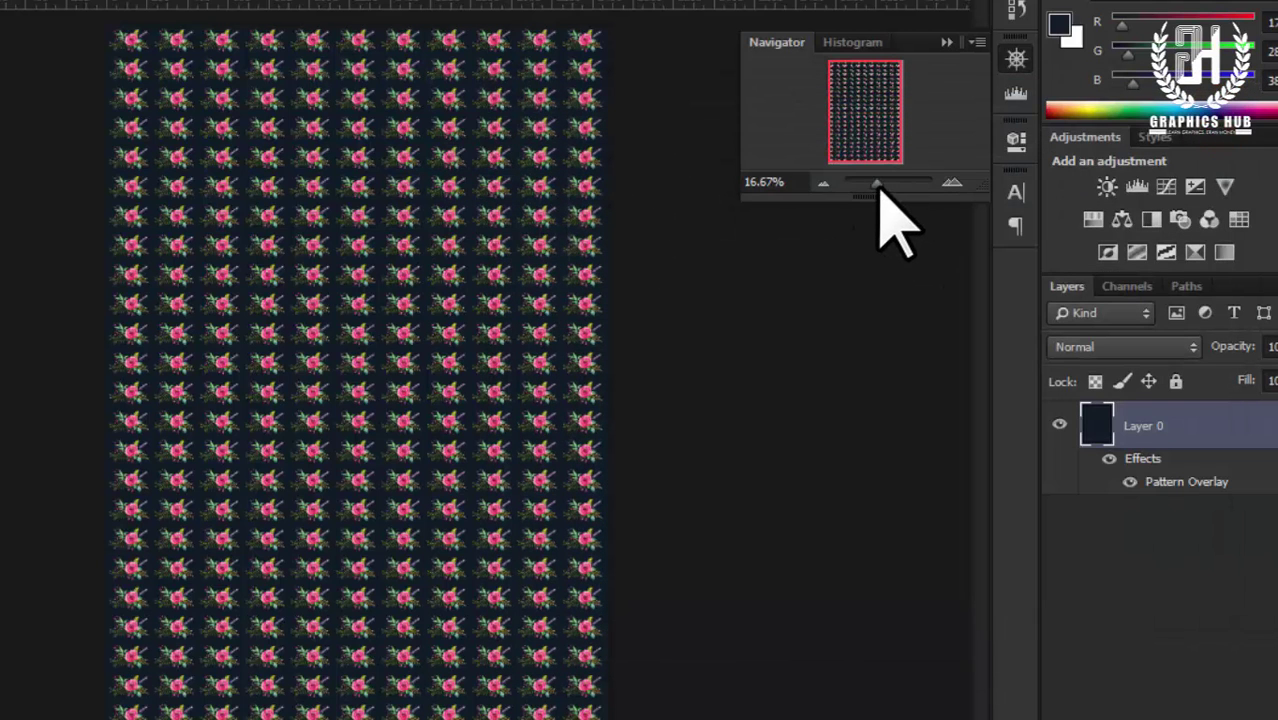
pyautogui.moveTo(878, 185); pyautogui.dragTo(885, 184)
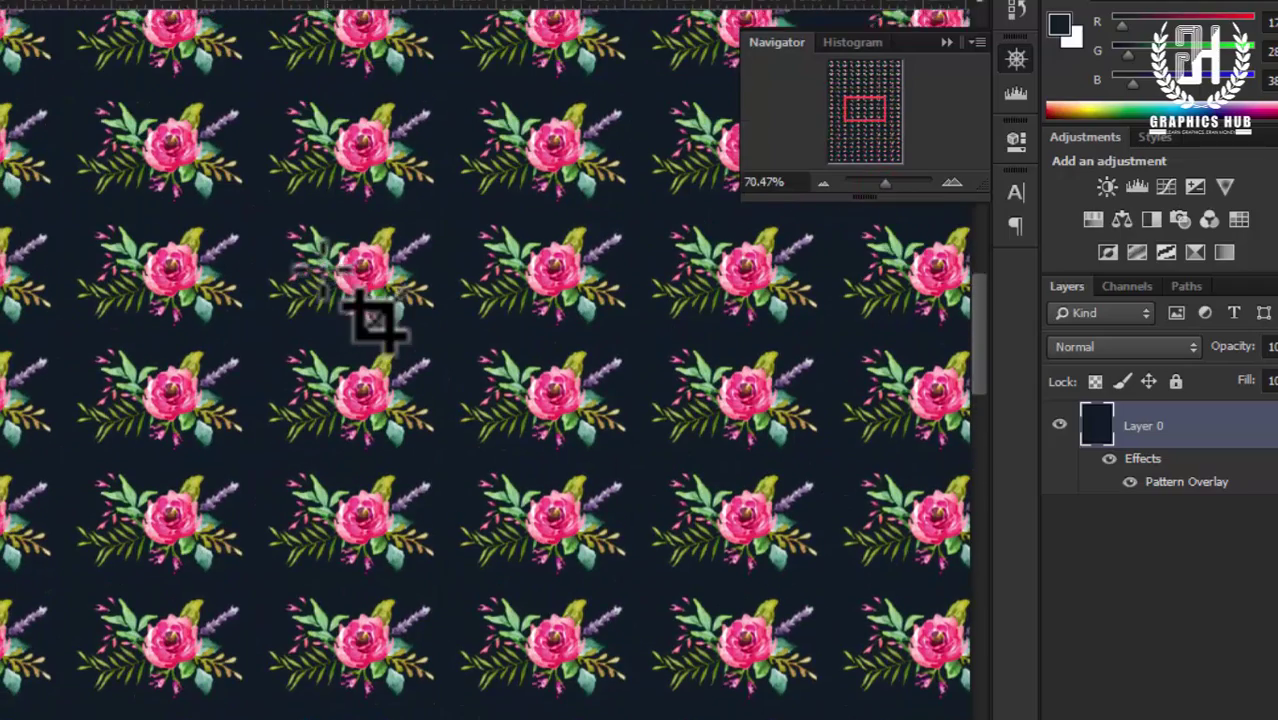
pyautogui.scroll(3, 372, 318)
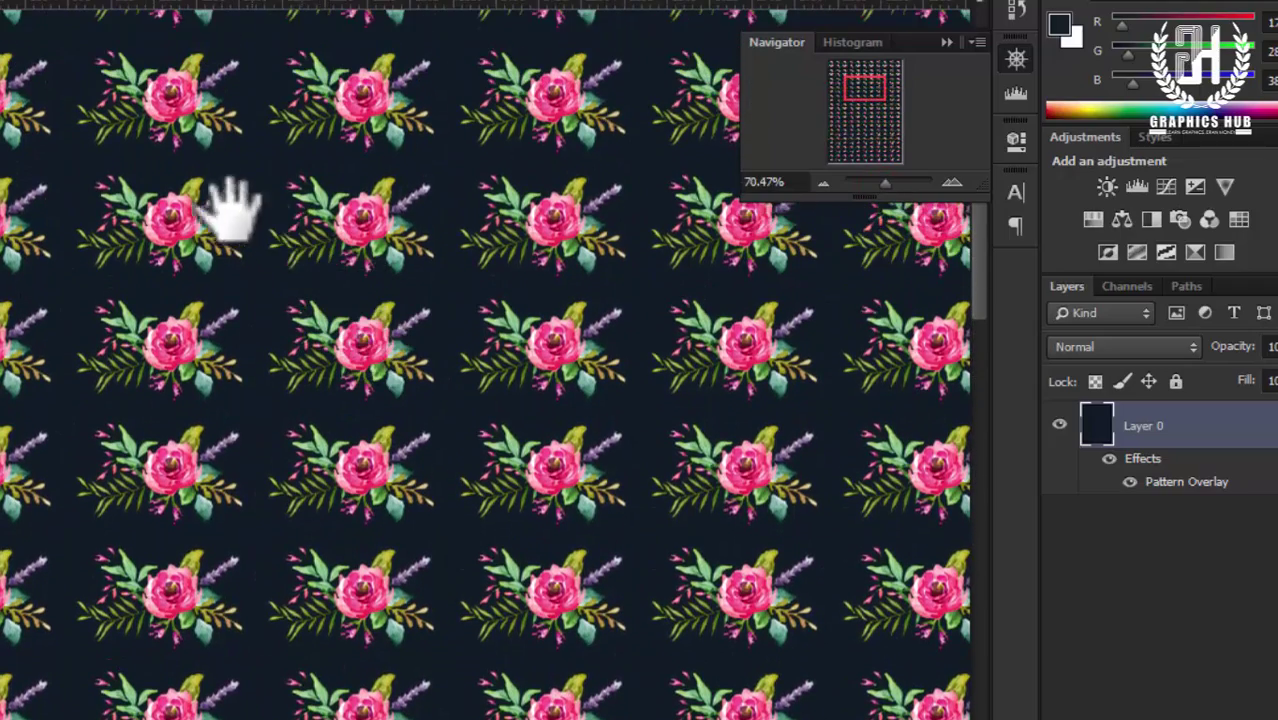
pyautogui.moveTo(230, 205)
pyautogui.mouseDown()
pyautogui.moveTo(448, 385)
pyautogui.moveTo(508, 542)
pyautogui.mouseUp()
pyautogui.moveTo(200, 137)
pyautogui.mouseDown()
pyautogui.moveTo(310, 430)
pyautogui.moveTo(385, 434)
pyautogui.moveTo(534, 365)
pyautogui.moveTo(417, 345)
pyautogui.moveTo(215, 225)
pyautogui.moveTo(237, 108)
pyautogui.mouseUp()
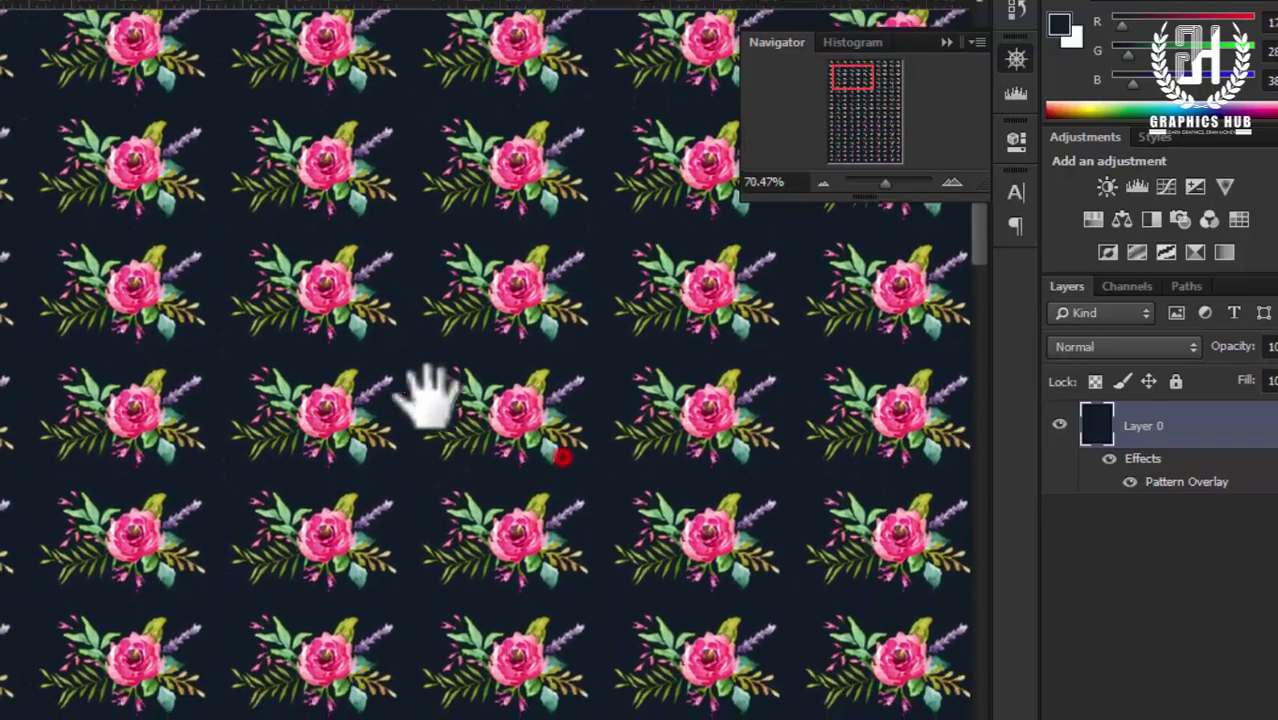
pyautogui.moveTo(428, 399); pyautogui.dragTo(290, 225)
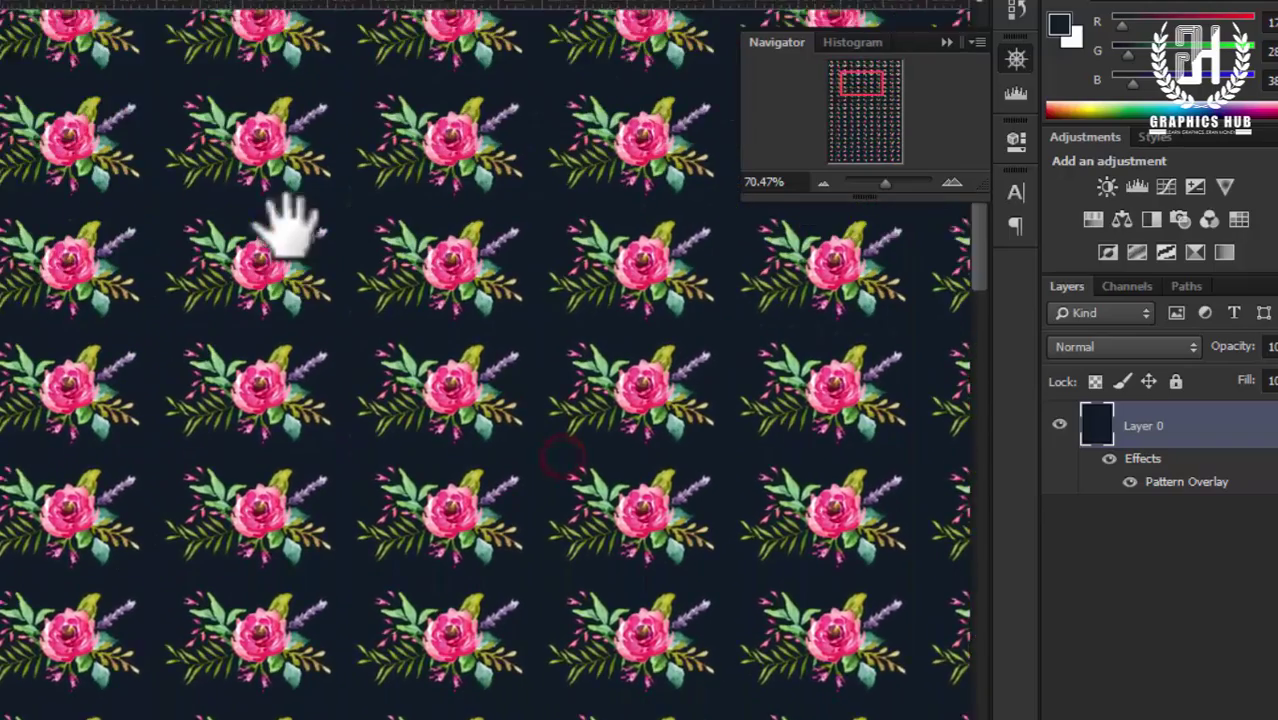
pyautogui.moveTo(308, 479)
pyautogui.mouseDown()
pyautogui.moveTo(365, 371)
pyautogui.moveTo(350, 210)
pyautogui.mouseUp()
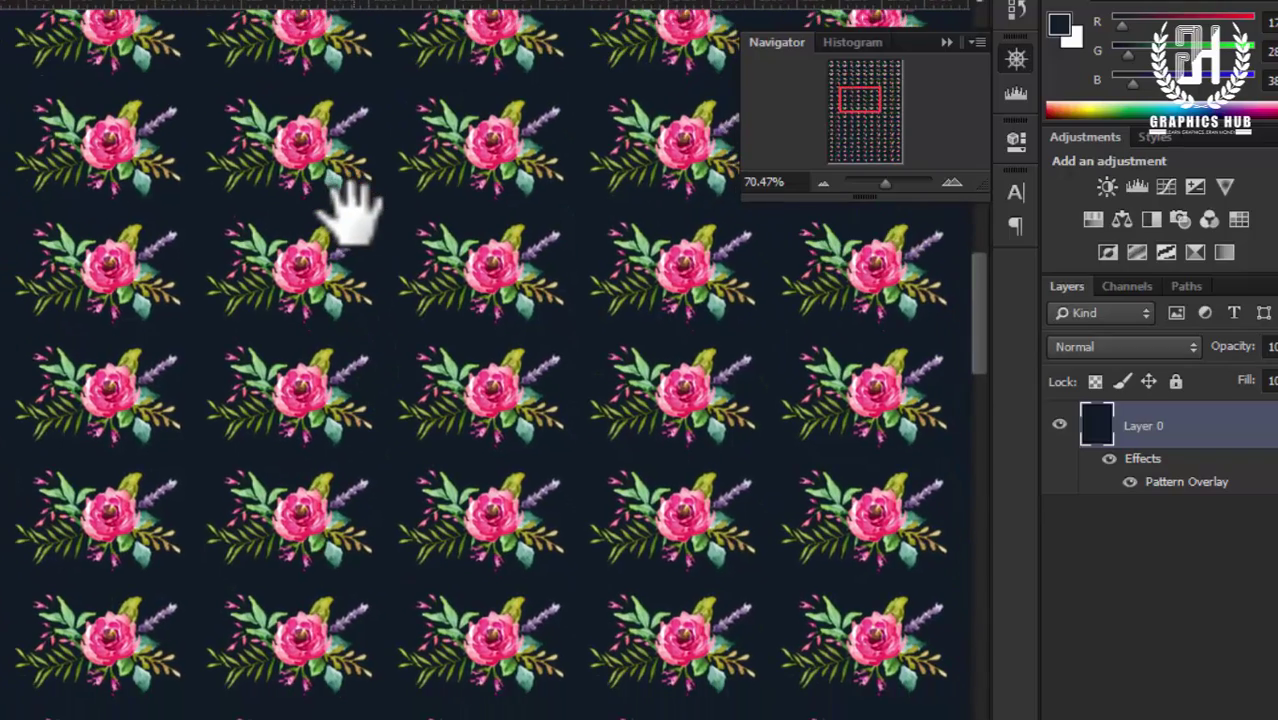
pyautogui.scroll(-1, 350, 210)
pyautogui.scroll(-1, 350, 210)
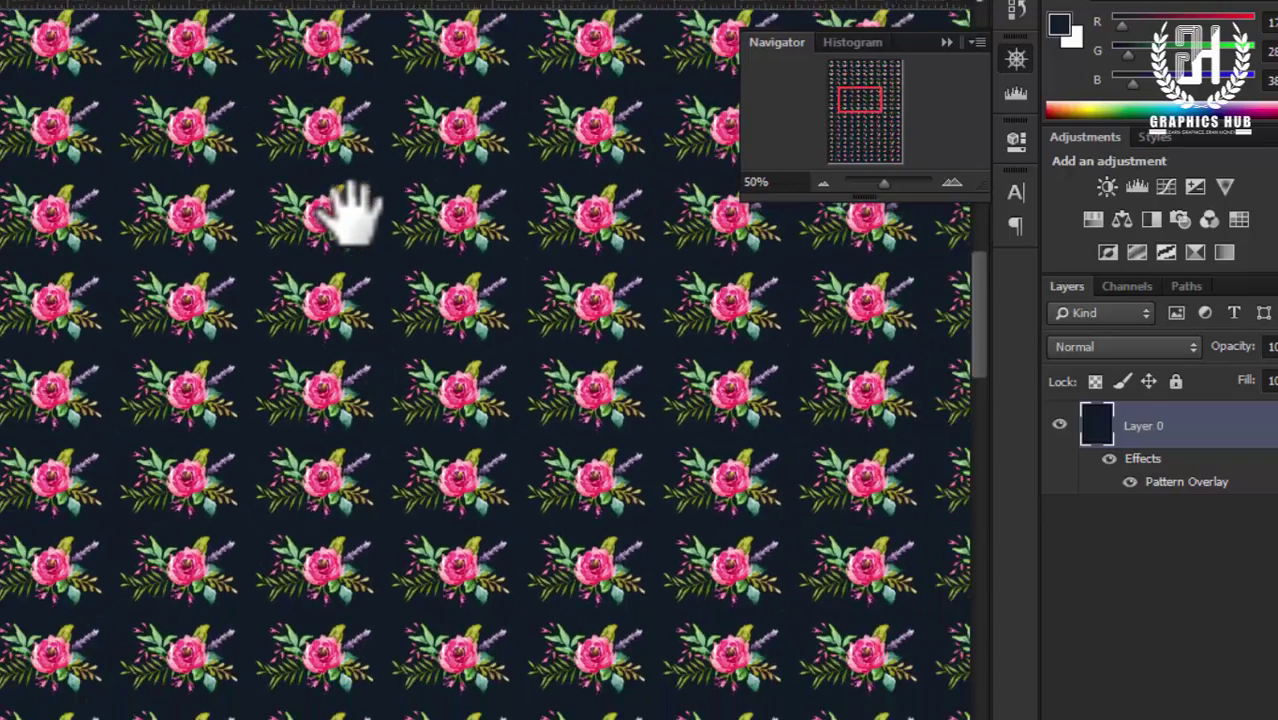
pyautogui.scroll(-1, 350, 210)
pyautogui.scroll(-1, 350, 210)
pyautogui.scroll(-1, 350, 210)
pyautogui.scroll(-1, 350, 210)
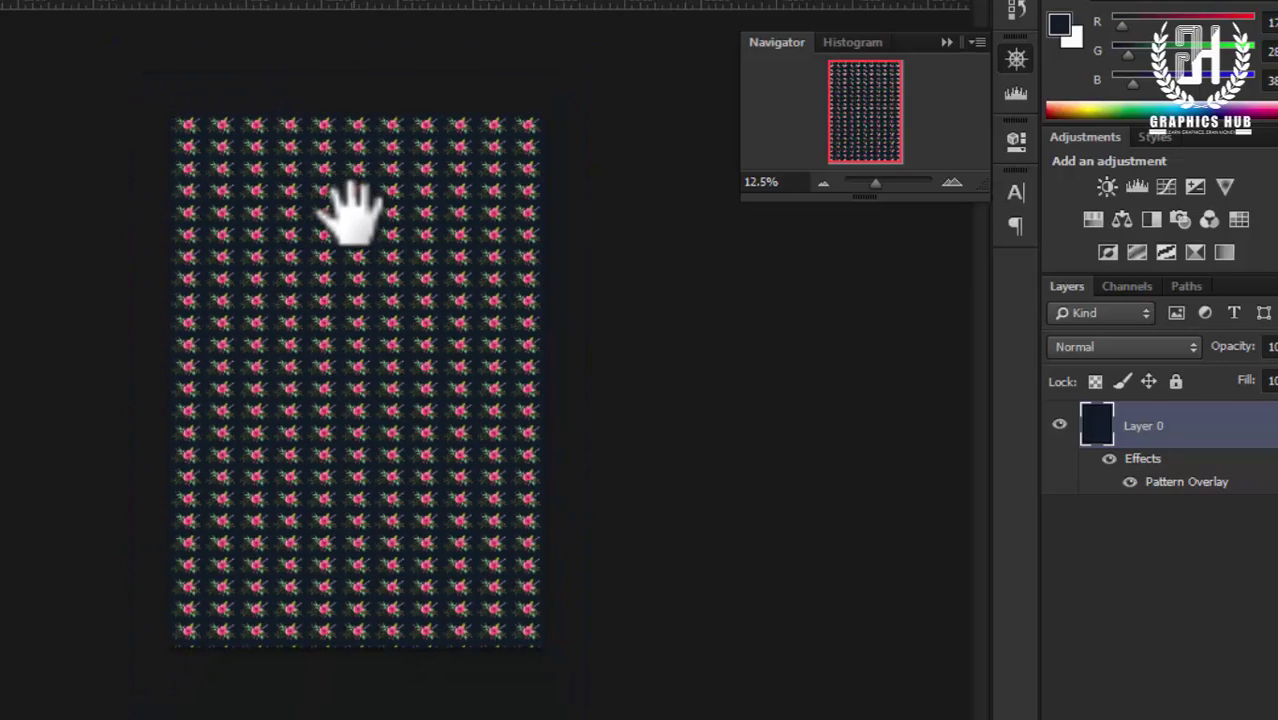
pyautogui.press('c')
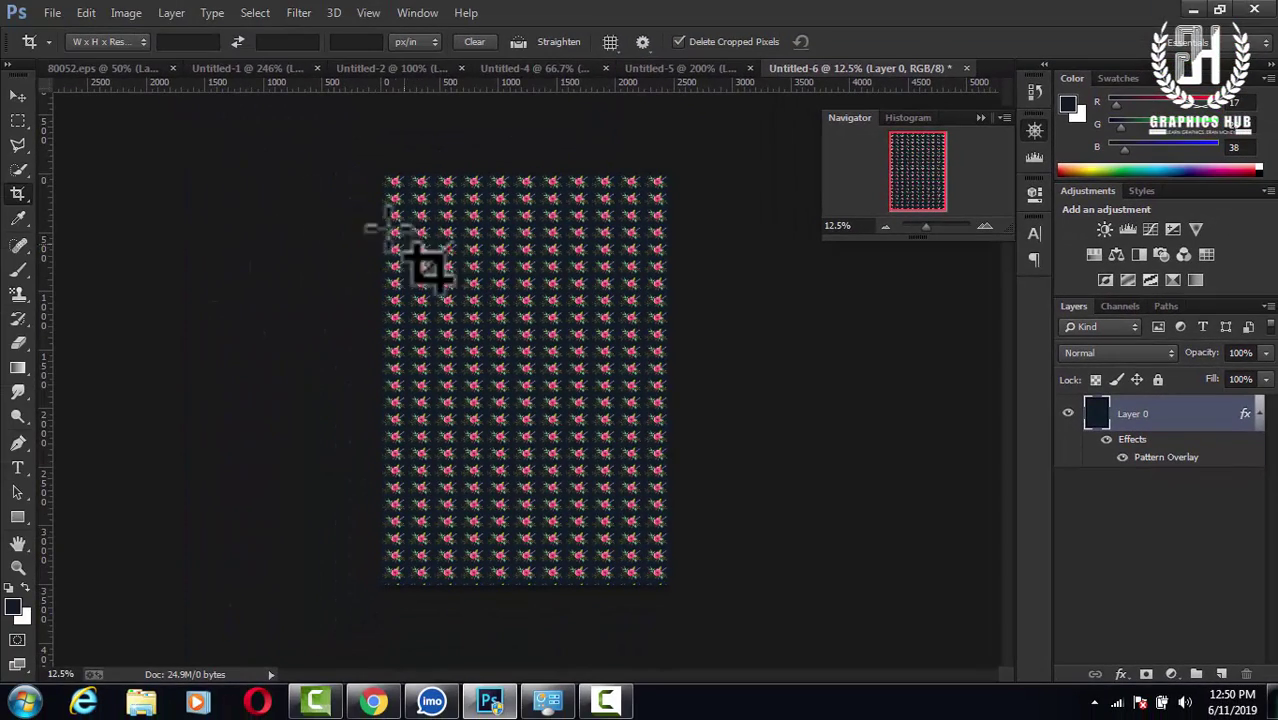
# Step: Open the photo attractive-beautiful-casual-1082962.jpg
pyautogui.click(55, 13)
pyautogui.click(73, 50)
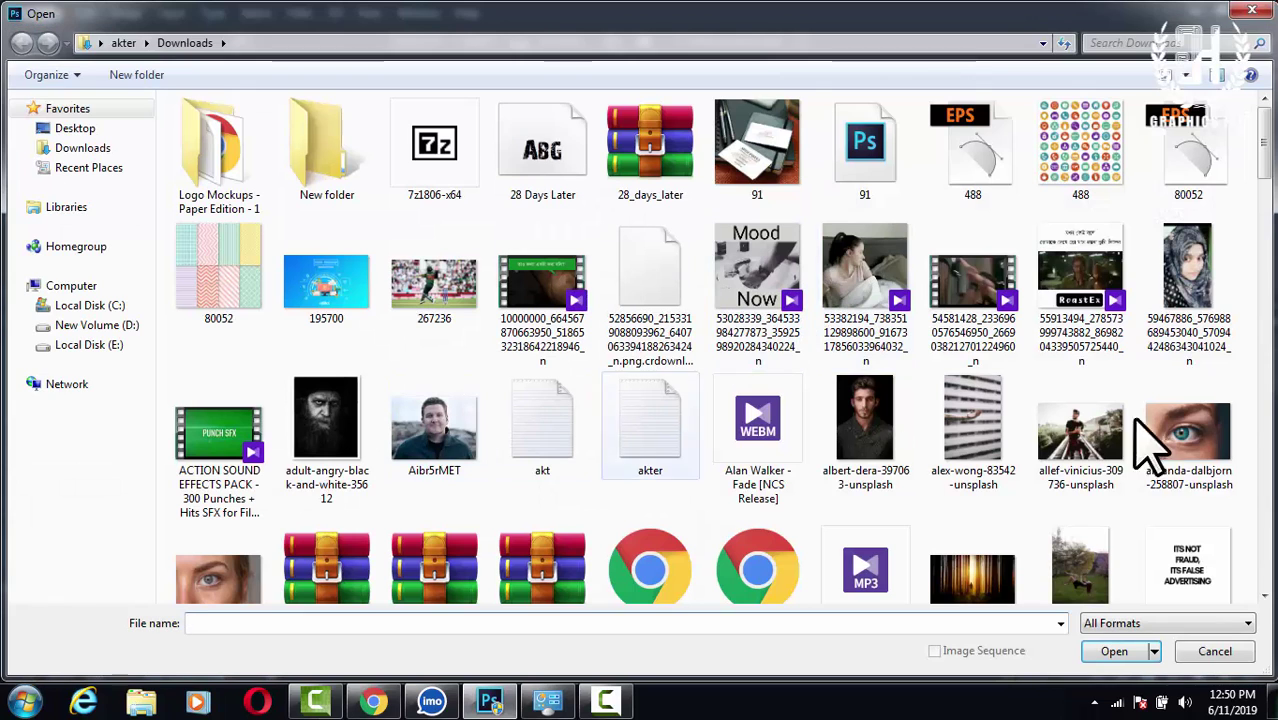
pyautogui.scroll(-5, 1268, 165)
pyautogui.scroll(-5, 1268, 165)
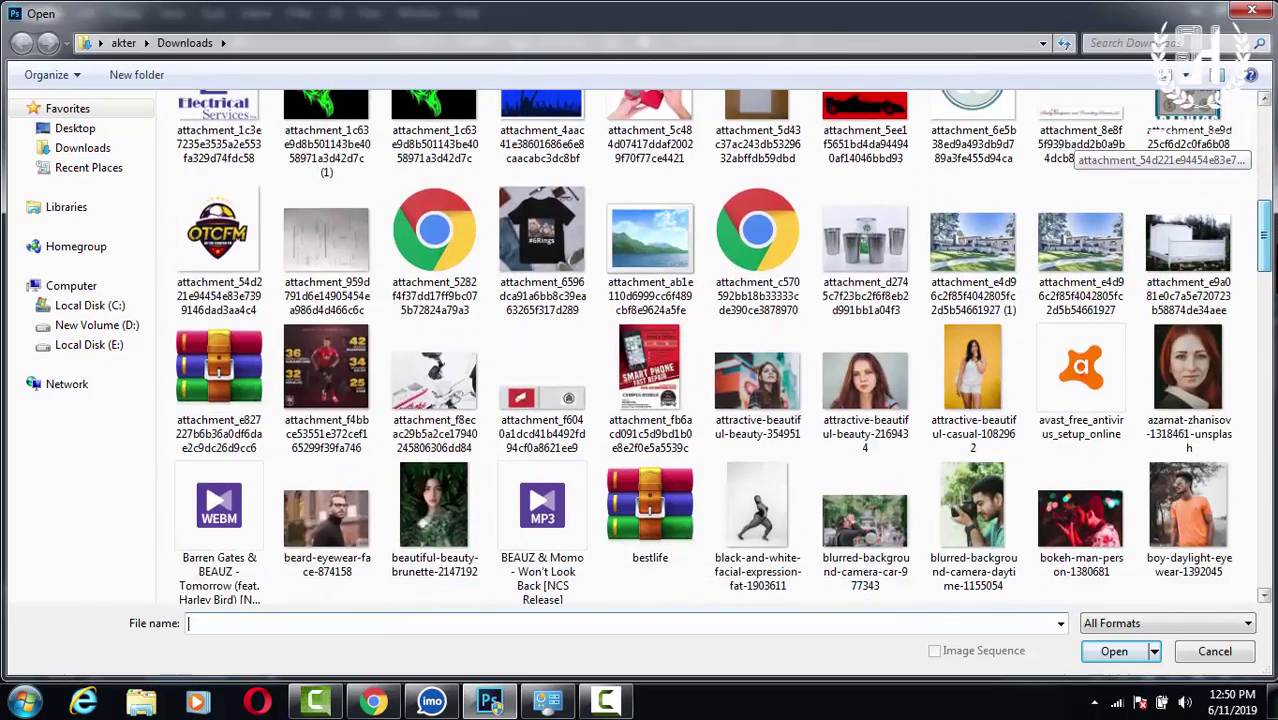
pyautogui.scroll(-3, 1268, 165)
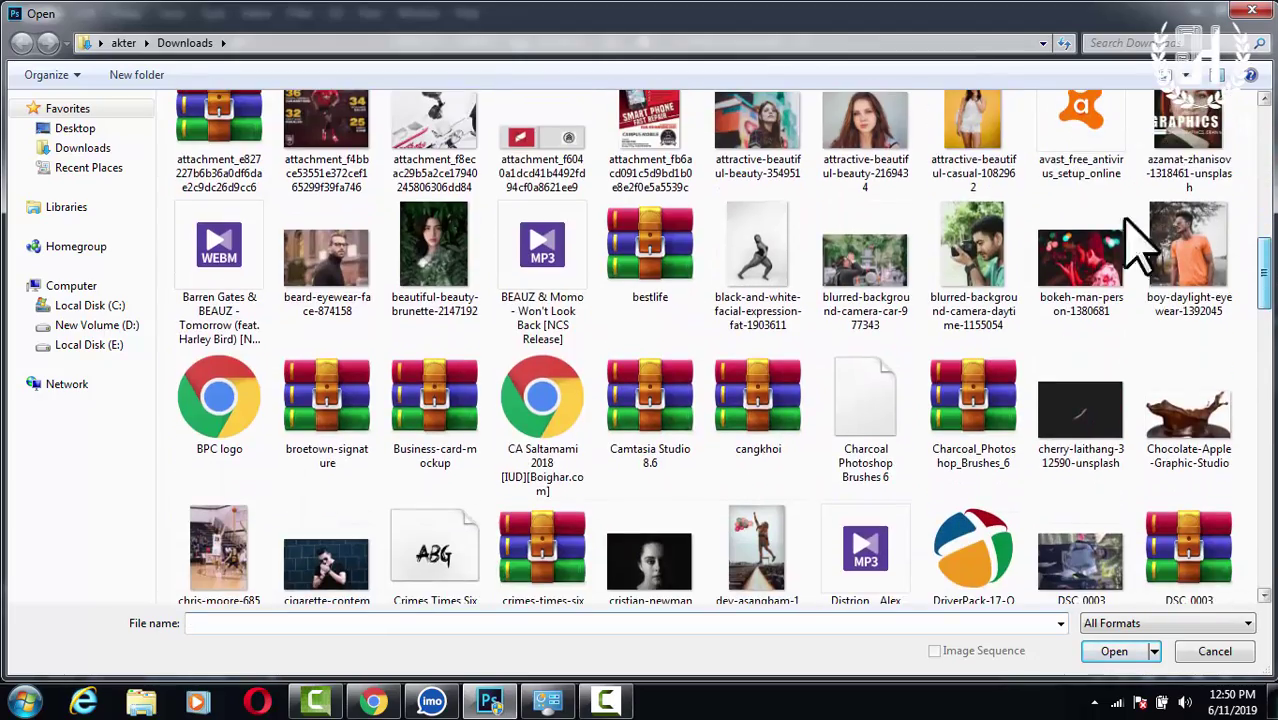
pyautogui.click(990, 155)
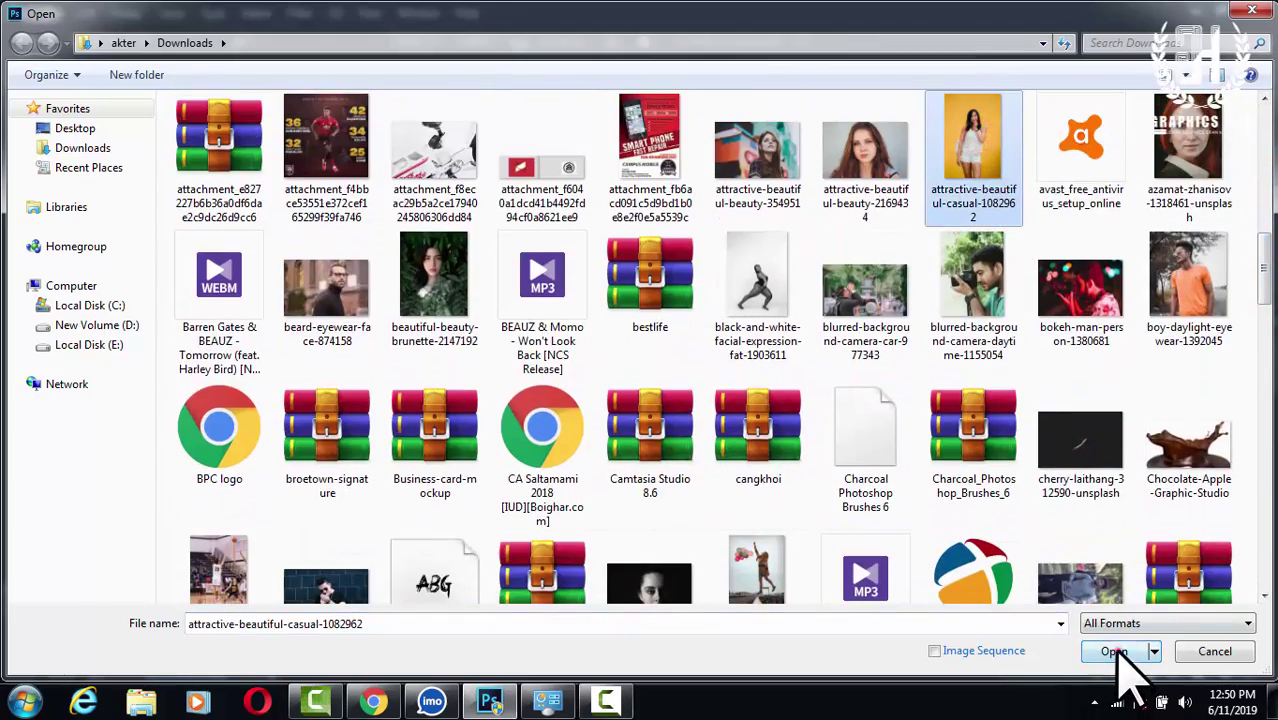
pyautogui.click(1118, 651)
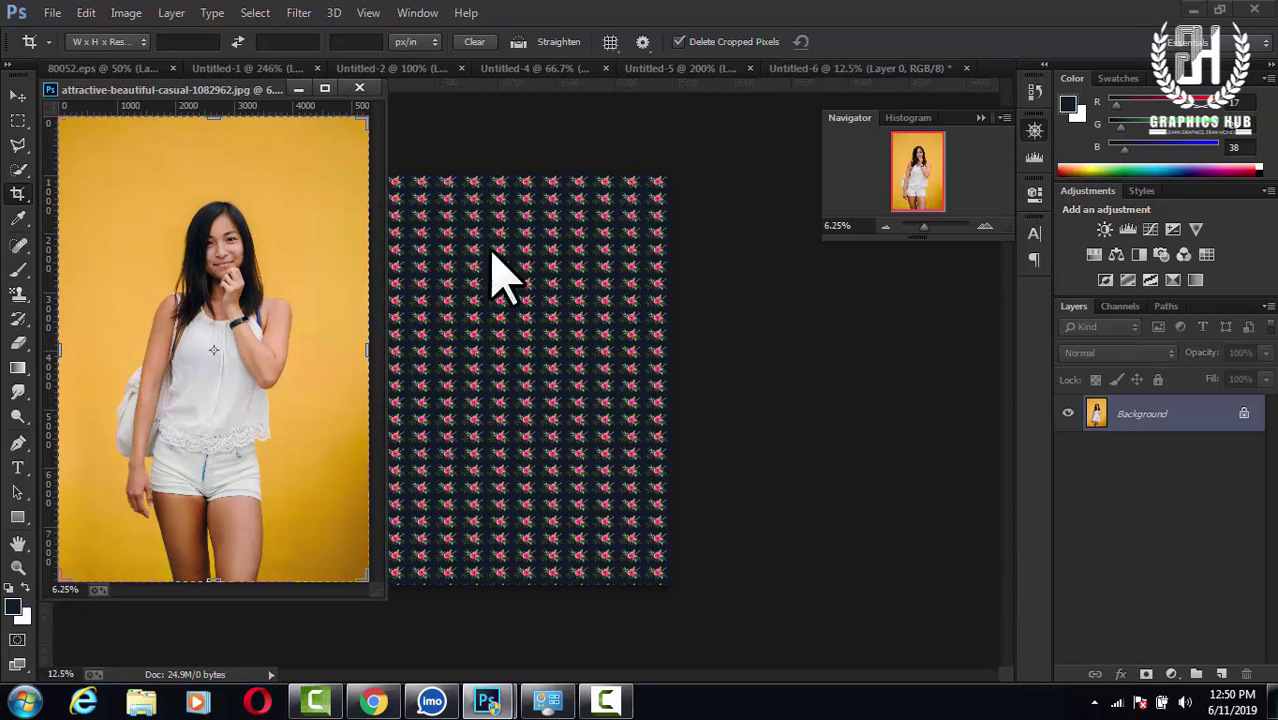
# Step: Dock the photo with the other documents and unlock its Background as Layer 0
pyautogui.moveTo(229, 101); pyautogui.dragTo(772, 84)
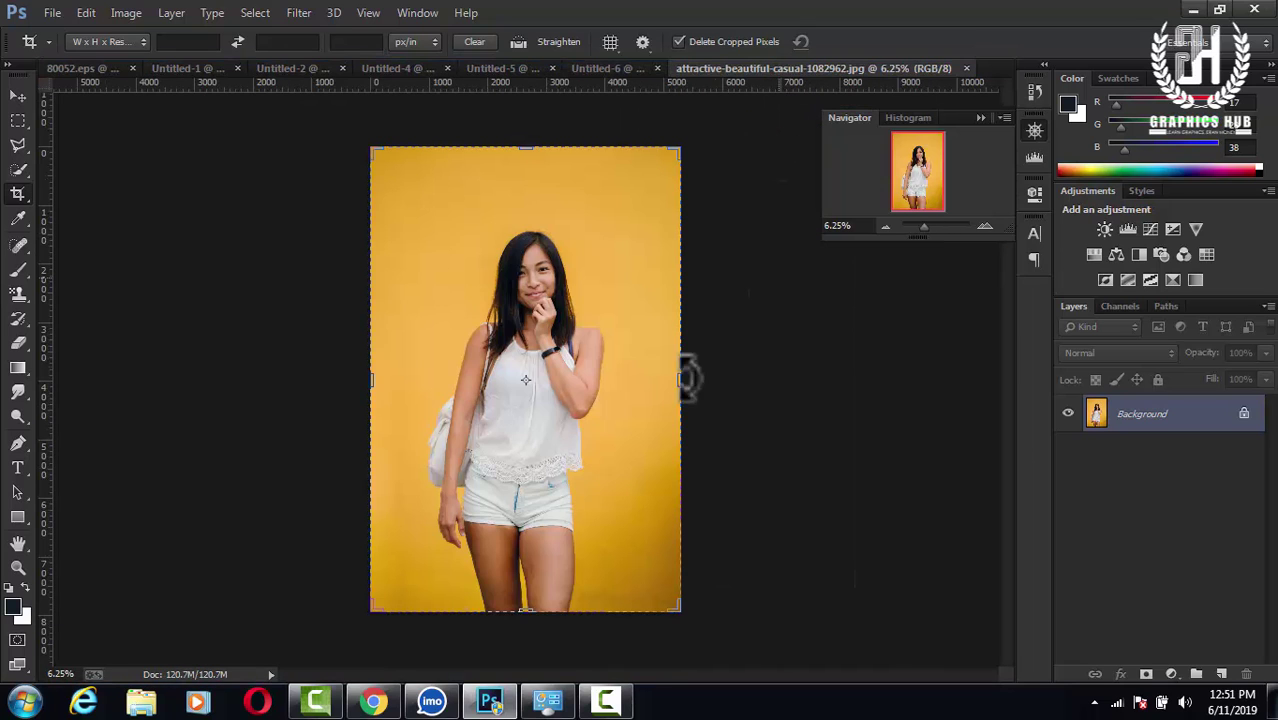
pyautogui.doubleClick(1210, 425)
pyautogui.click(785, 215)
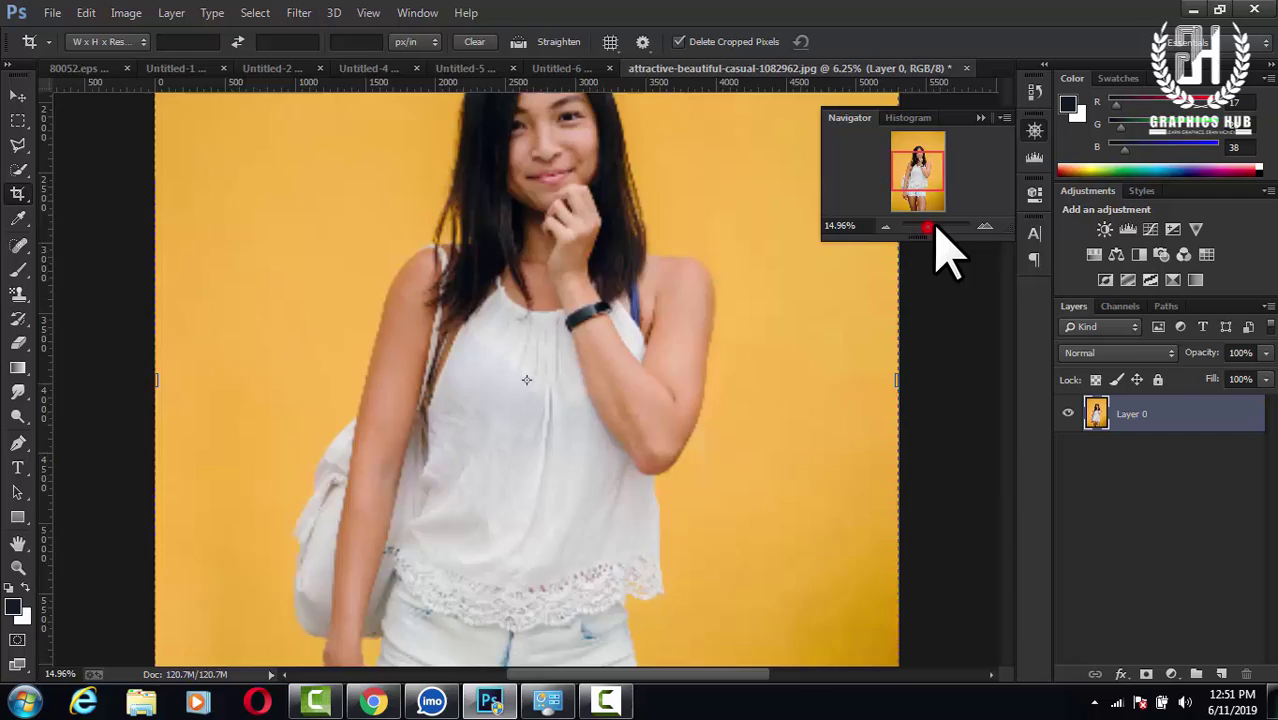
# Step: Zoom in on the white top and set the Pattern Stamp Tool to the watercolor rose bouquet pattern
pyautogui.moveTo(933, 232); pyautogui.dragTo(962, 228)
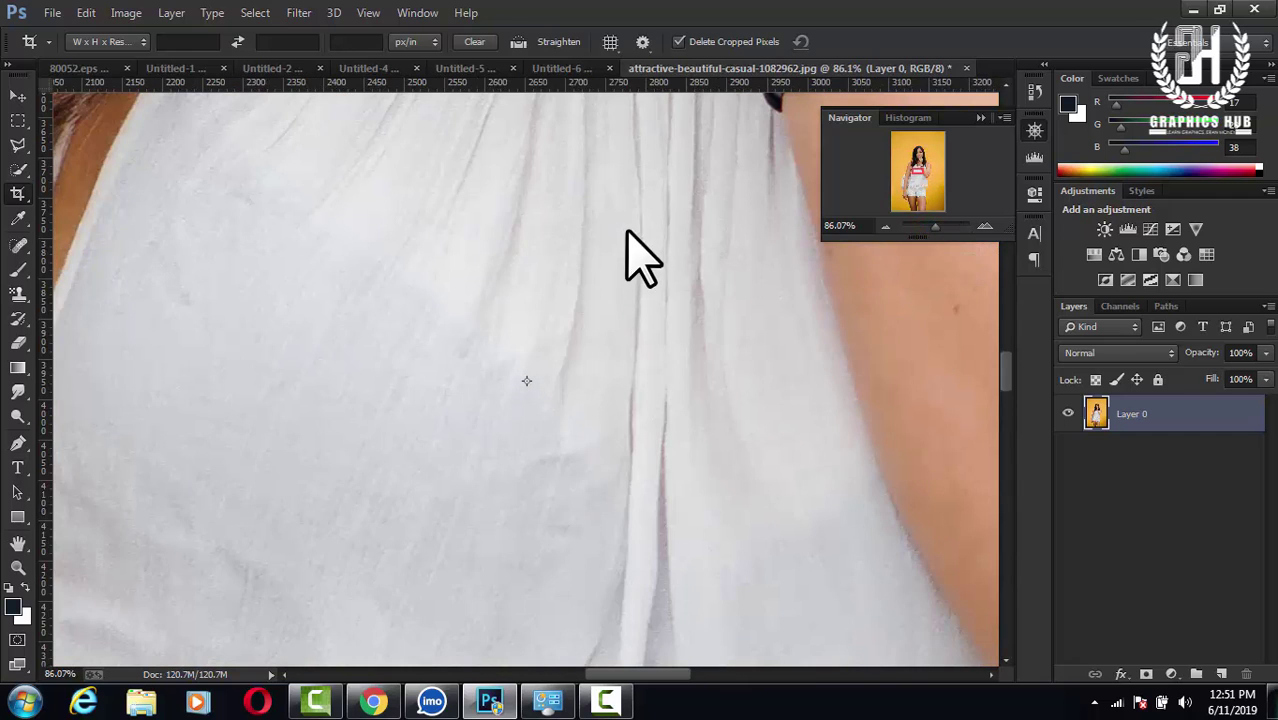
pyautogui.scroll(2, 445, 268)
pyautogui.scroll(4, 450, 265)
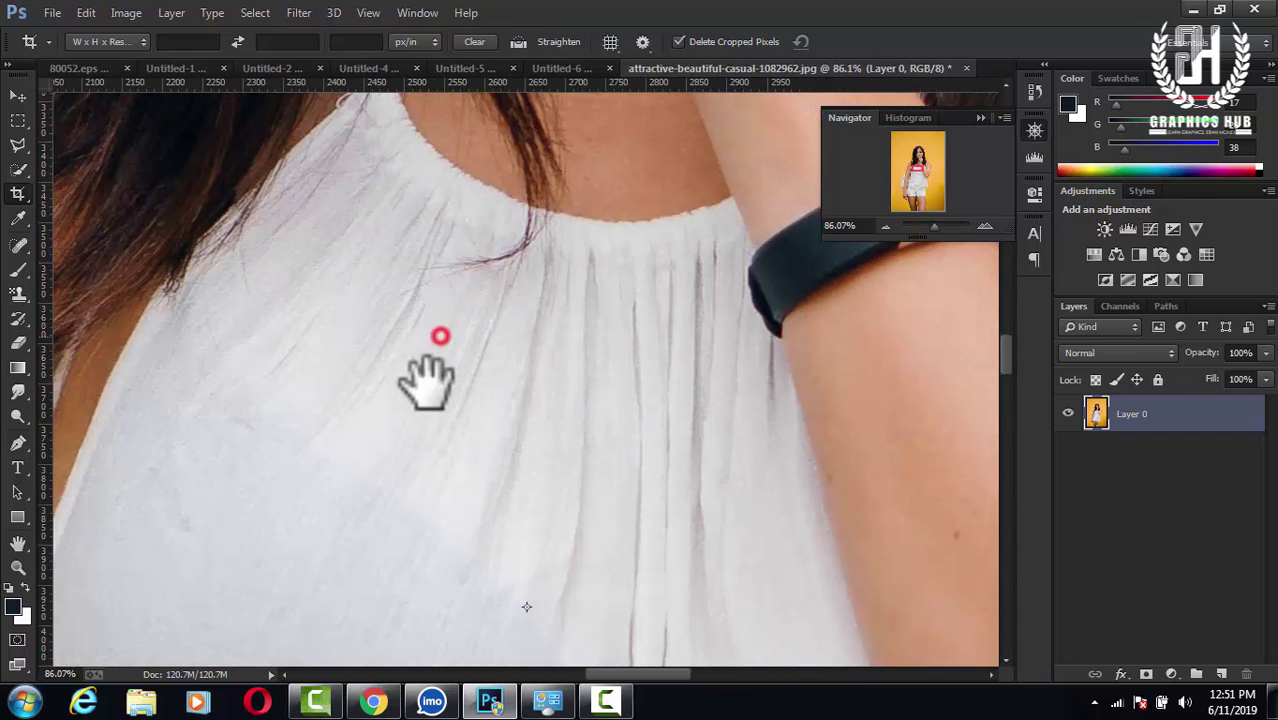
pyautogui.moveTo(442, 337); pyautogui.dragTo(430, 357)
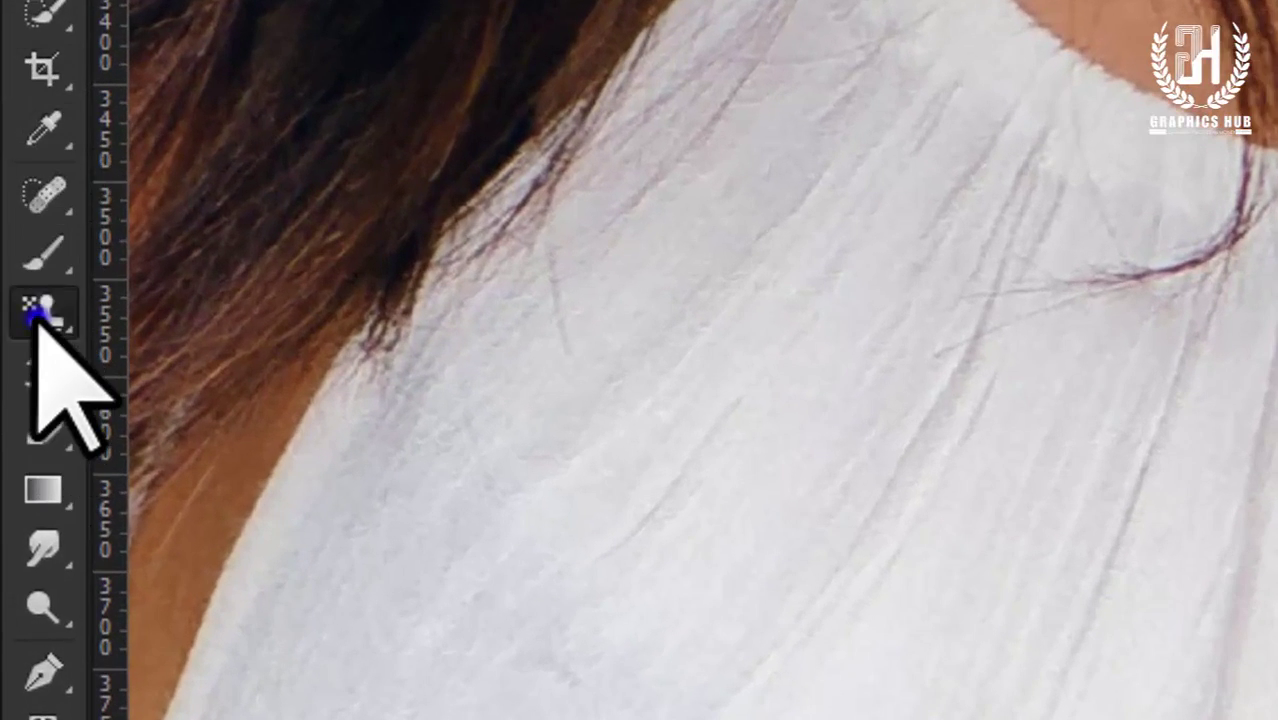
pyautogui.rightClick(36, 318)
pyautogui.click(265, 344)
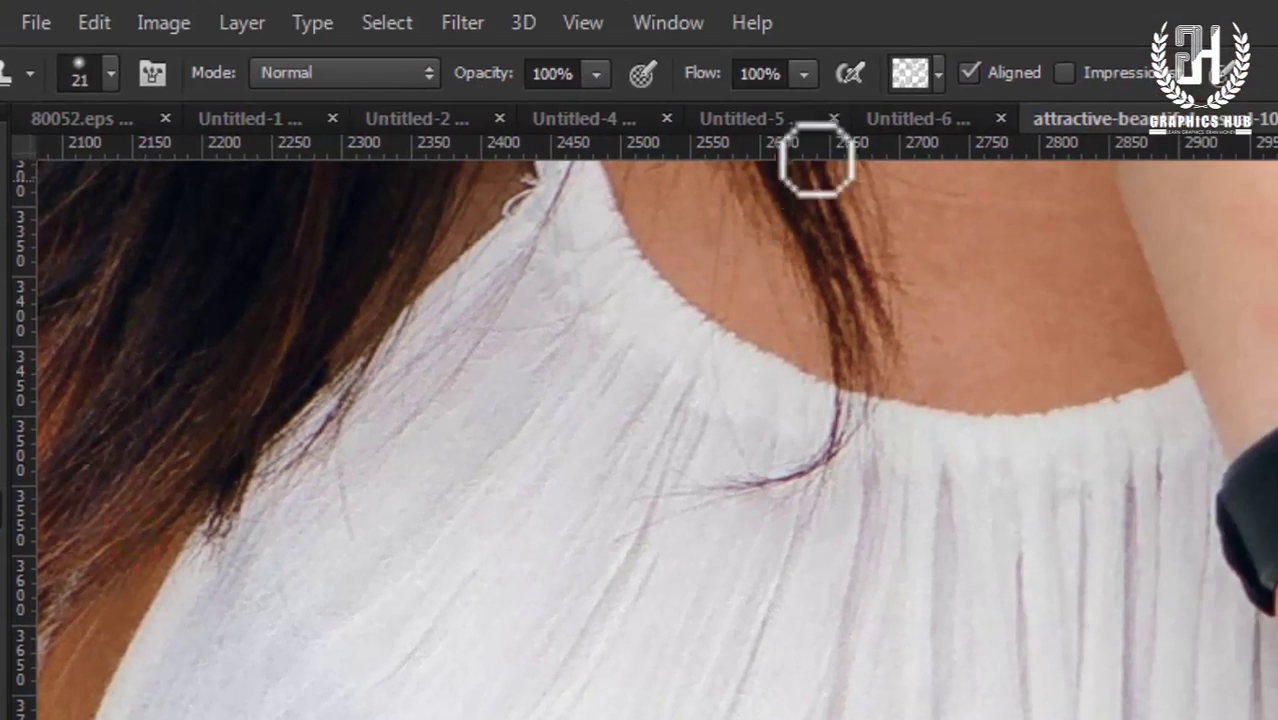
pyautogui.click(940, 70)
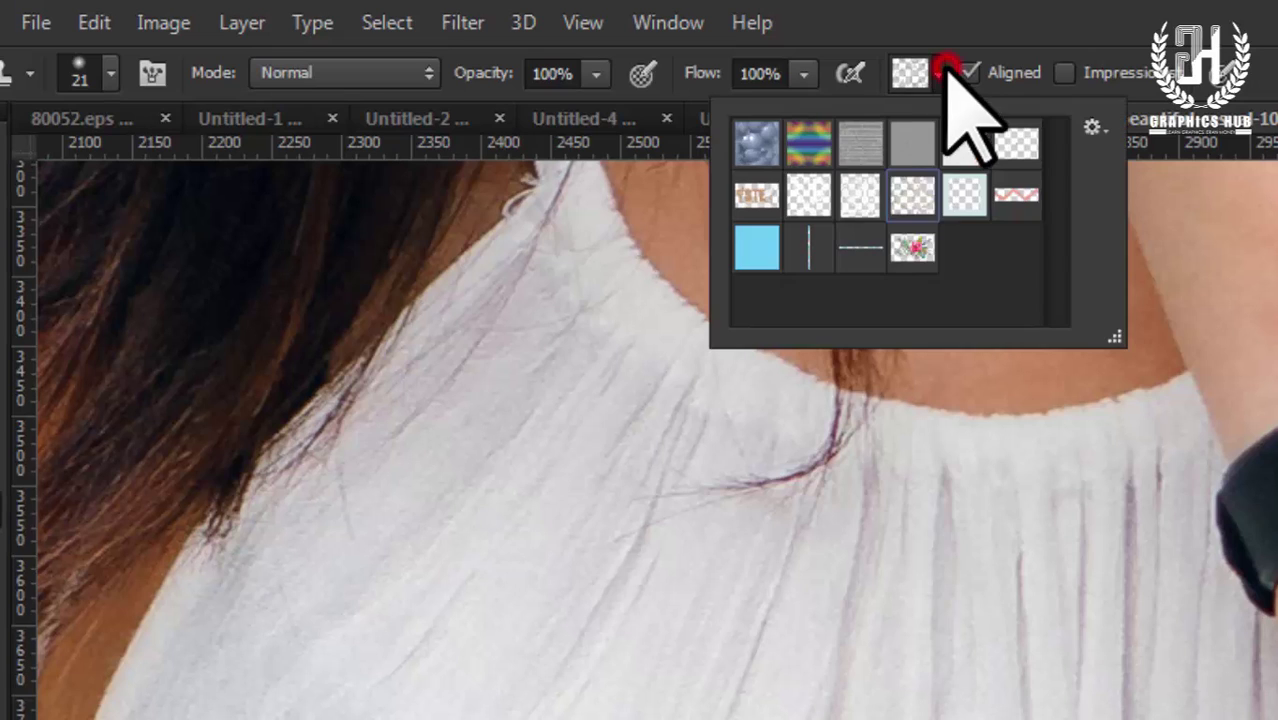
pyautogui.doubleClick(914, 247)
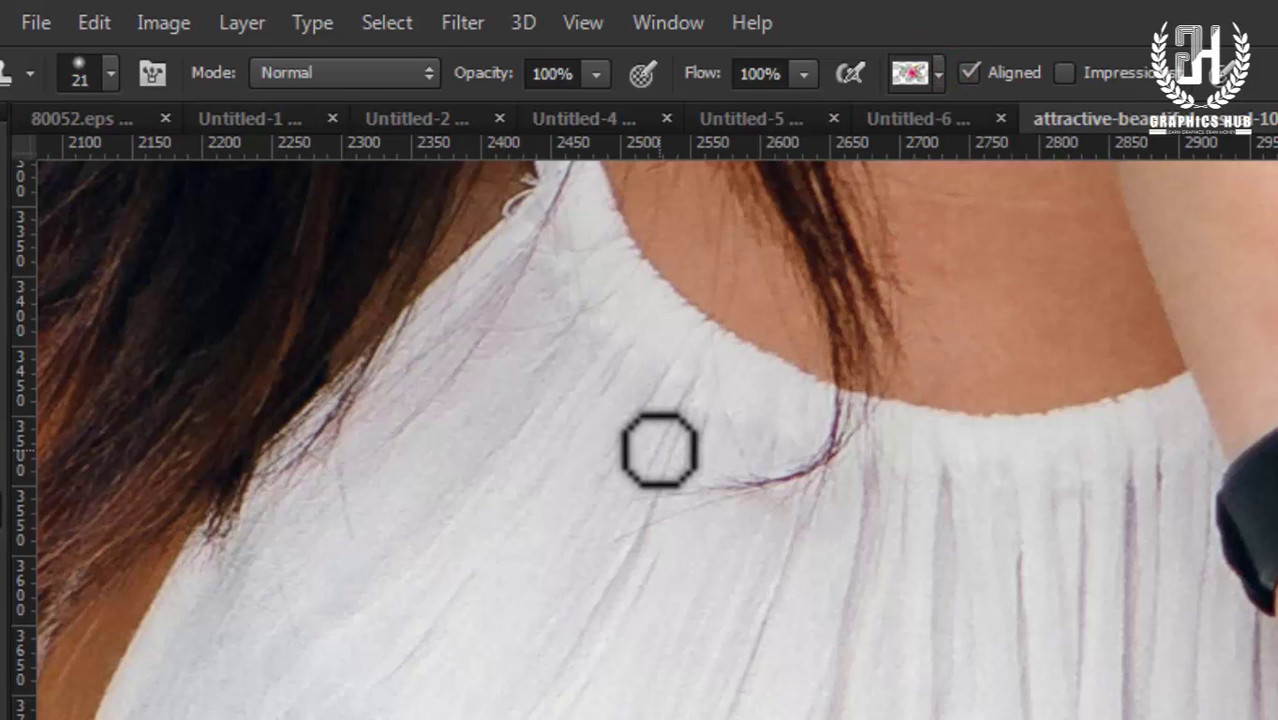
# Step: Stamp bouquets along the collar and neckline, then across the chest with a 175 brush
pyautogui.press(']')
pyautogui.press(']')
pyautogui.click(599, 271)
pyautogui.moveTo(608, 371)
pyautogui.mouseDown()
pyautogui.moveTo(642, 375)
pyautogui.moveTo(668, 342)
pyautogui.moveTo(859, 562)
pyautogui.moveTo(650, 462)
pyautogui.moveTo(513, 456)
pyautogui.moveTo(451, 405)
pyautogui.moveTo(460, 398)
pyautogui.moveTo(422, 357)
pyautogui.moveTo(328, 471)
pyautogui.moveTo(285, 556)
pyautogui.moveTo(231, 620)
pyautogui.moveTo(285, 528)
pyautogui.moveTo(142, 698)
pyautogui.moveTo(222, 623)
pyautogui.moveTo(215, 520)
pyautogui.moveTo(251, 650)
pyautogui.moveTo(539, 385)
pyautogui.moveTo(531, 277)
pyautogui.moveTo(491, 212)
pyautogui.mouseUp()
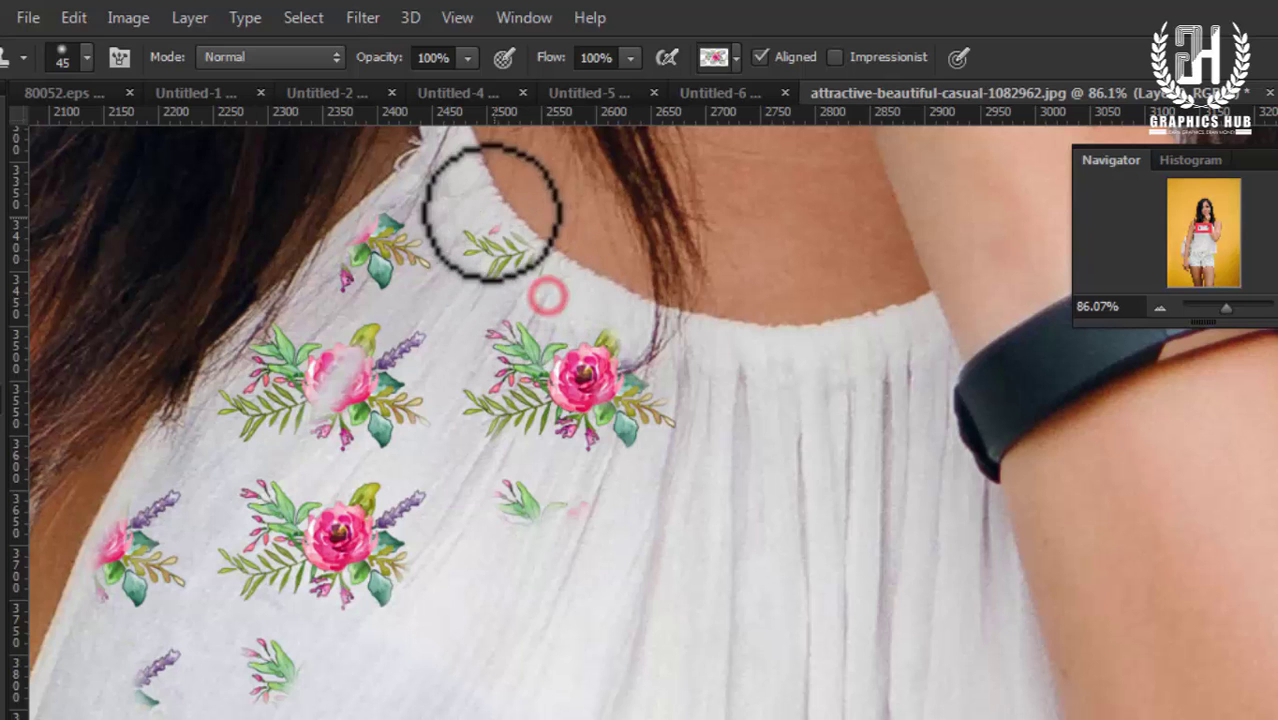
pyautogui.moveTo(747, 357)
pyautogui.mouseDown()
pyautogui.moveTo(779, 385)
pyautogui.moveTo(896, 346)
pyautogui.moveTo(870, 414)
pyautogui.moveTo(947, 536)
pyautogui.moveTo(927, 456)
pyautogui.moveTo(746, 558)
pyautogui.moveTo(571, 543)
pyautogui.moveTo(583, 568)
pyautogui.moveTo(408, 685)
pyautogui.moveTo(390, 470)
pyautogui.moveTo(688, 715)
pyautogui.moveTo(570, 428)
pyautogui.mouseUp()
pyautogui.press(']')
pyautogui.press(']')
pyautogui.press(']')
pyautogui.moveTo(790, 608); pyautogui.dragTo(770, 375)
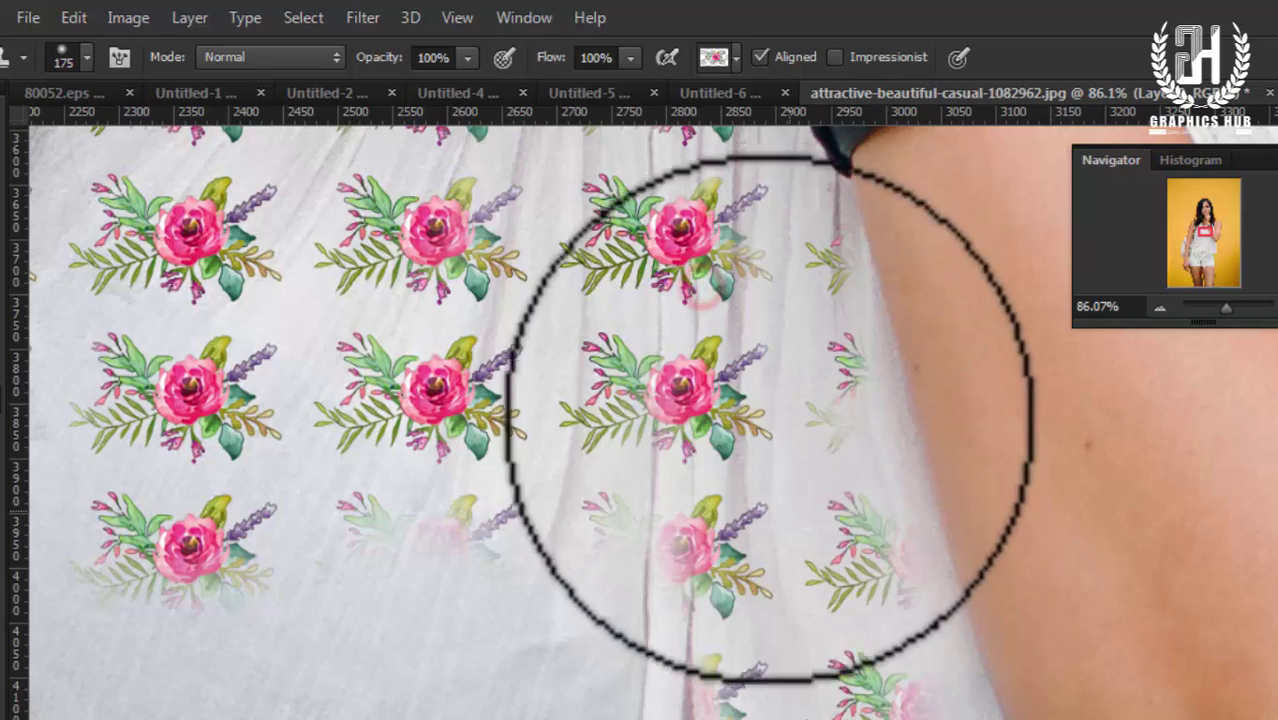
pyautogui.moveTo(608, 599); pyautogui.dragTo(844, 344)
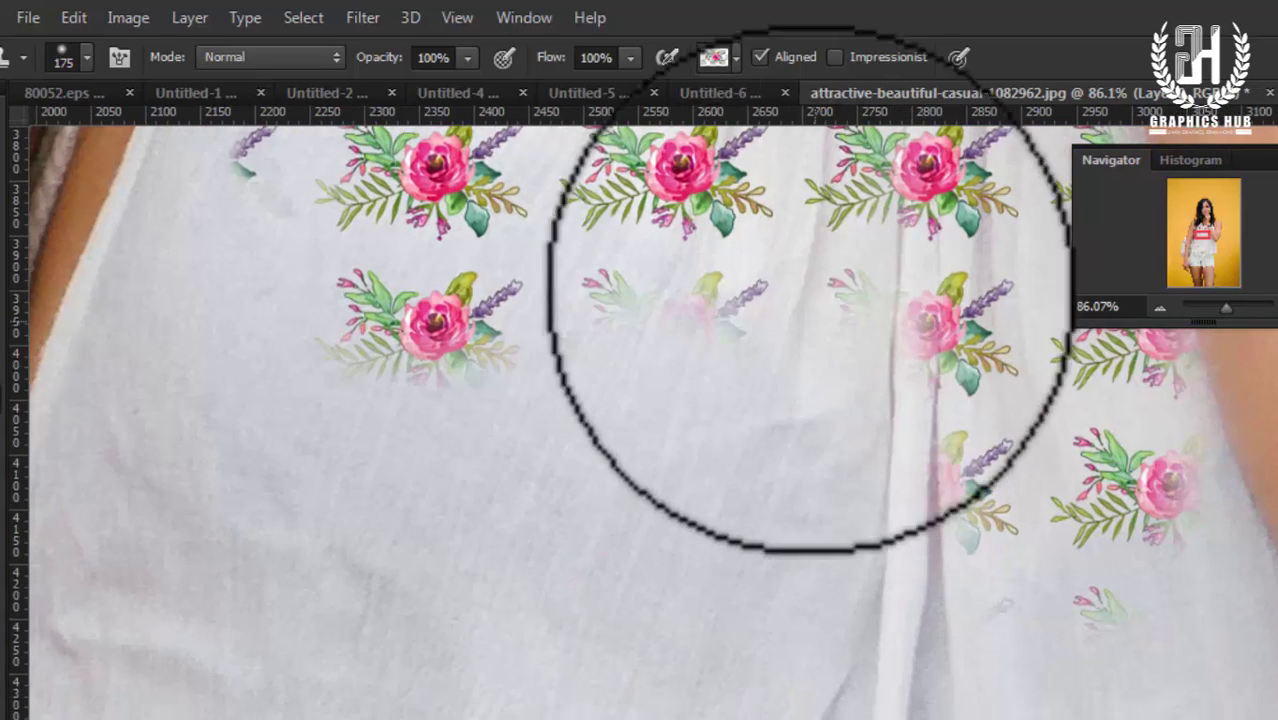
pyautogui.moveTo(741, 299)
pyautogui.mouseDown()
pyautogui.moveTo(285, 613)
pyautogui.moveTo(270, 370)
pyautogui.mouseUp()
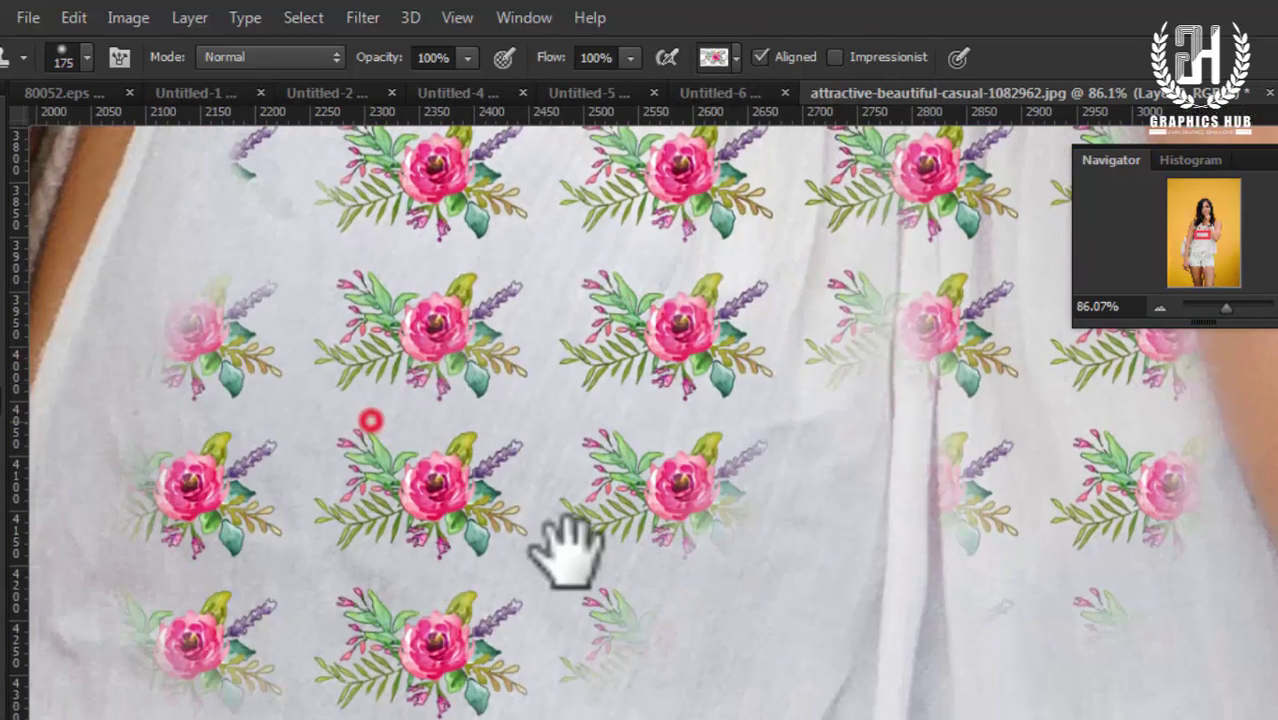
# Step: Stamp flowers along the shirt's left edge and the blank lower-left areas
pyautogui.moveTo(571, 542); pyautogui.dragTo(769, 522)
pyautogui.moveTo(377, 386); pyautogui.dragTo(451, 300)
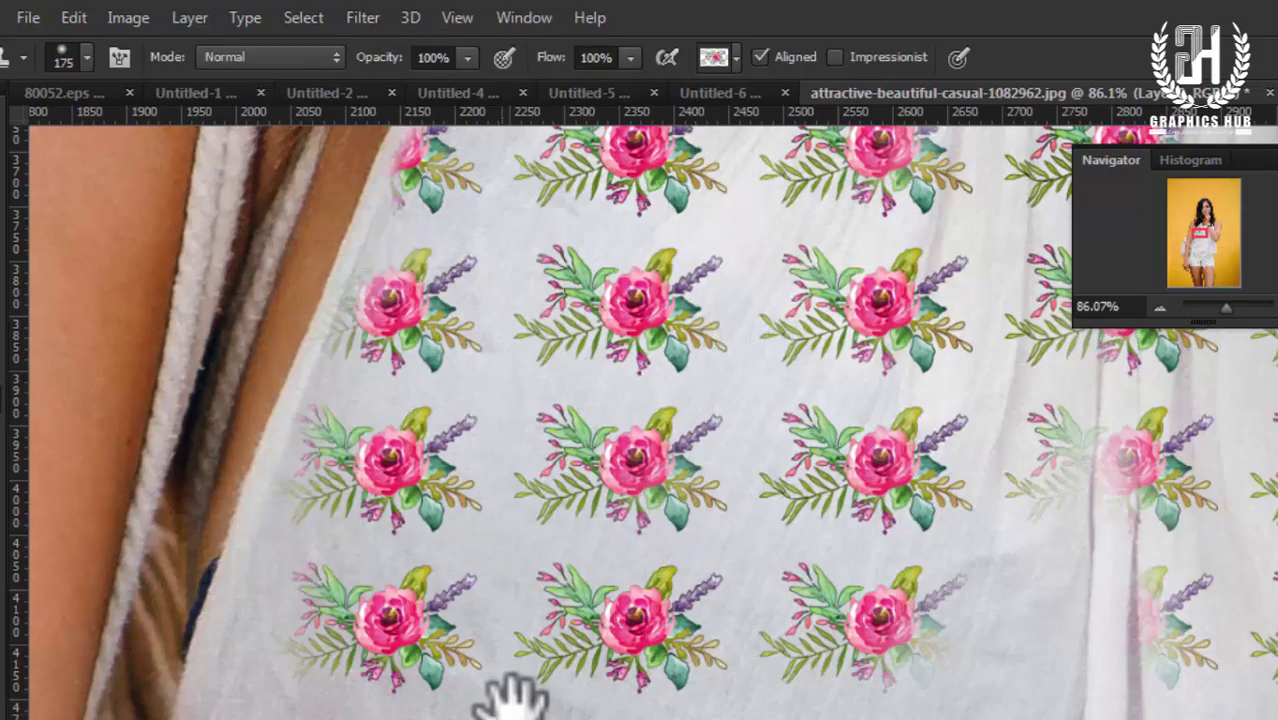
pyautogui.moveTo(508, 694)
pyautogui.mouseDown()
pyautogui.moveTo(422, 214)
pyautogui.moveTo(648, 357)
pyautogui.mouseUp()
pyautogui.moveTo(306, 240); pyautogui.dragTo(460, 290)
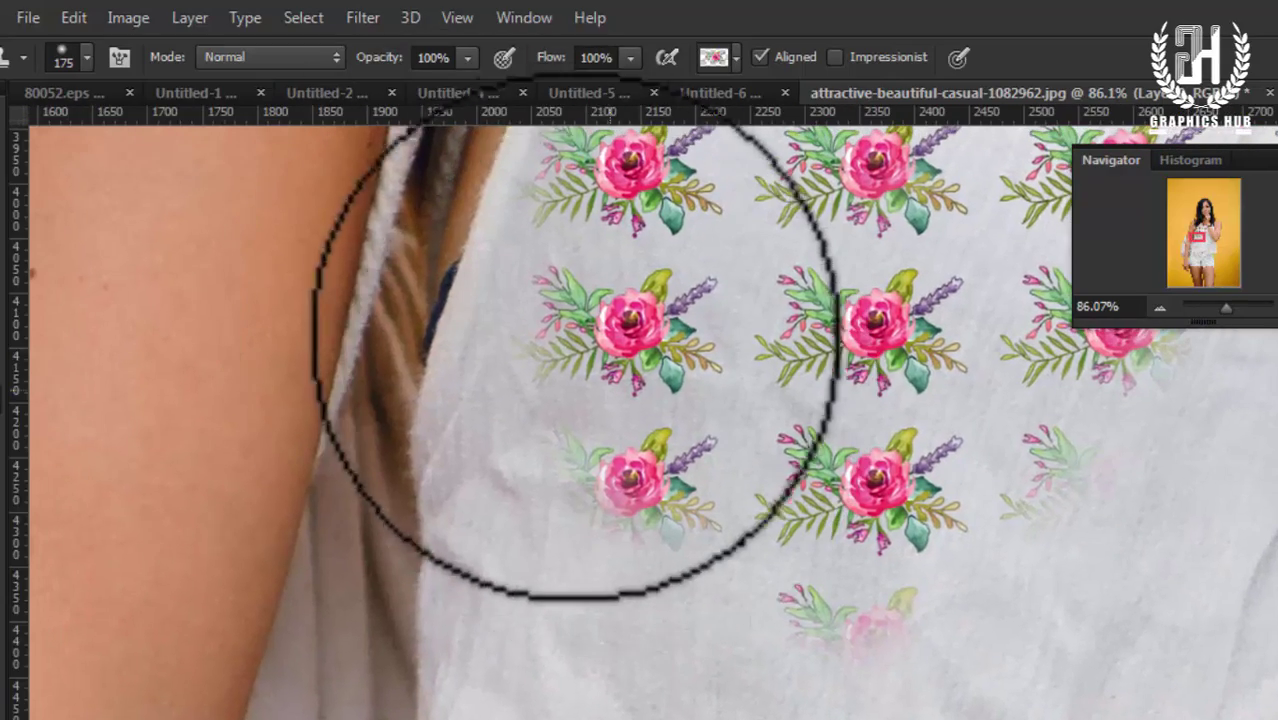
pyautogui.moveTo(577, 371)
pyautogui.mouseDown()
pyautogui.moveTo(570, 700)
pyautogui.moveTo(850, 485)
pyautogui.moveTo(371, 408)
pyautogui.moveTo(285, 485)
pyautogui.moveTo(305, 445)
pyautogui.moveTo(550, 195)
pyautogui.moveTo(622, 380)
pyautogui.moveTo(673, 285)
pyautogui.moveTo(813, 528)
pyautogui.moveTo(767, 400)
pyautogui.mouseUp()
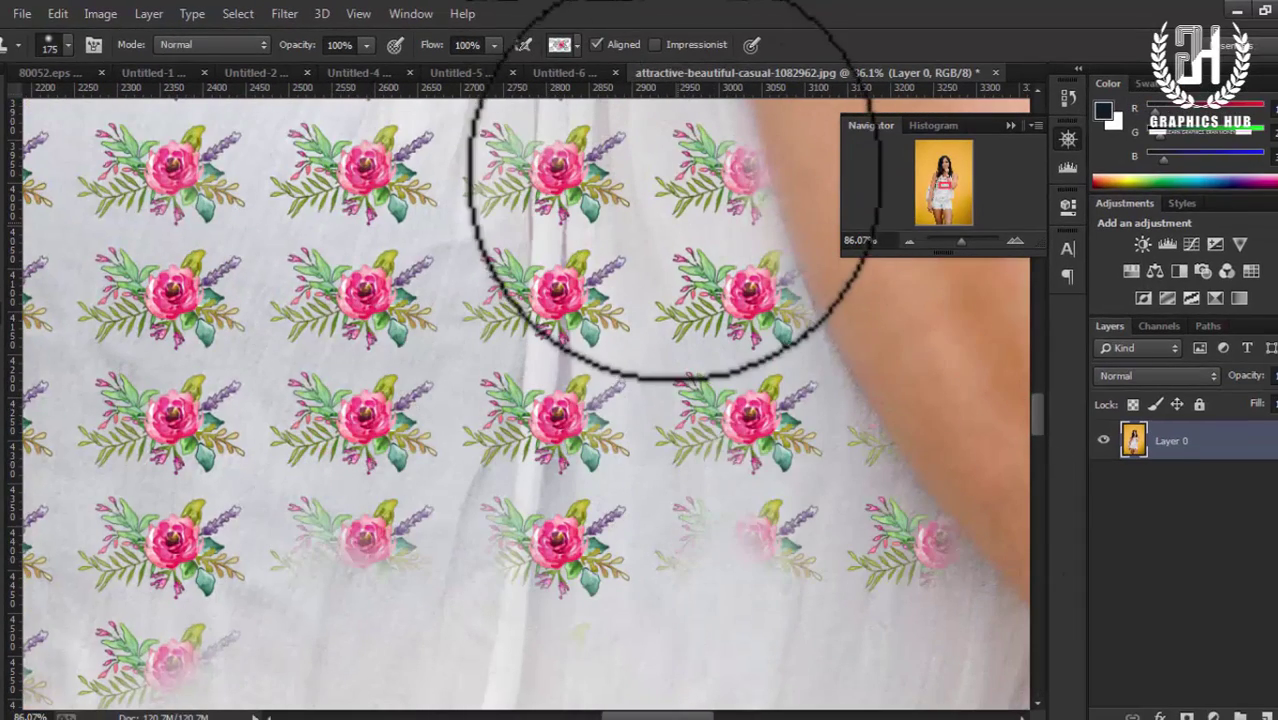
pyautogui.moveTo(590, 234)
pyautogui.mouseDown()
pyautogui.moveTo(555, 140)
pyautogui.moveTo(613, 348)
pyautogui.moveTo(742, 385)
pyautogui.moveTo(776, 436)
pyautogui.moveTo(827, 432)
pyautogui.moveTo(874, 450)
pyautogui.moveTo(941, 627)
pyautogui.moveTo(808, 622)
pyautogui.mouseUp()
pyautogui.moveTo(647, 555)
pyautogui.mouseDown()
pyautogui.moveTo(599, 442)
pyautogui.moveTo(300, 185)
pyautogui.moveTo(228, 471)
pyautogui.moveTo(543, 470)
pyautogui.mouseUp()
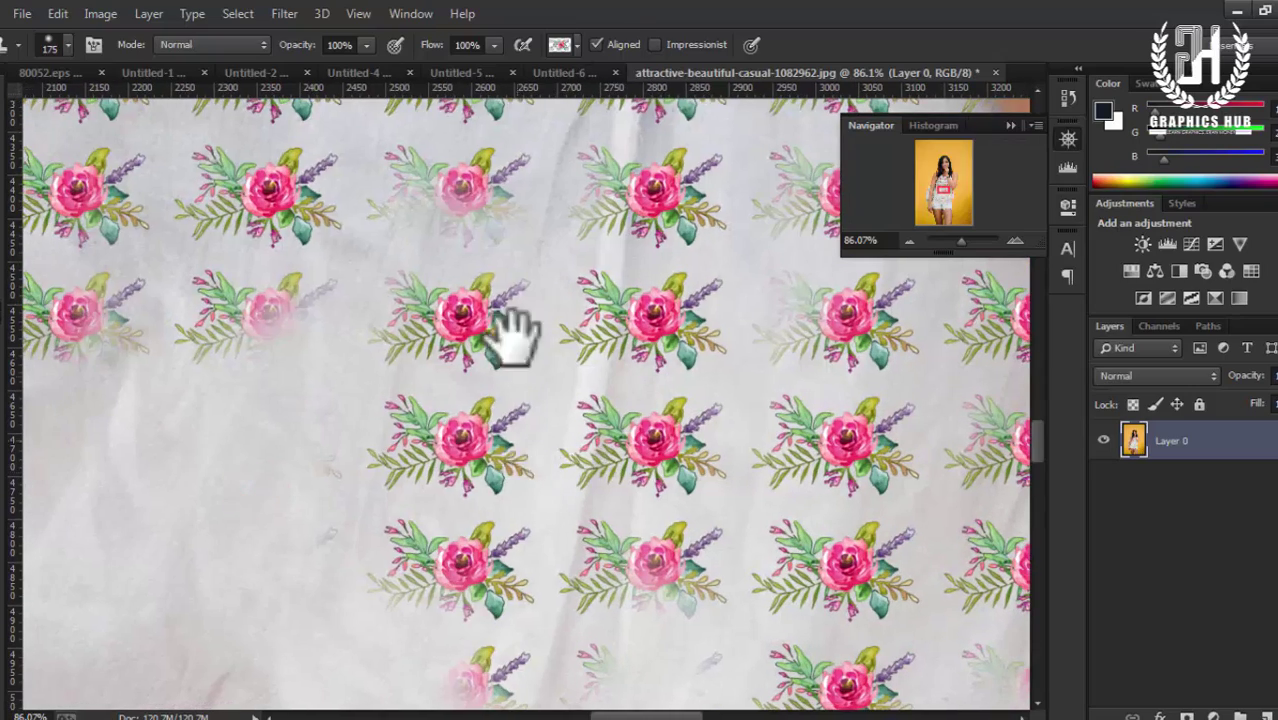
pyautogui.moveTo(271, 262)
pyautogui.mouseDown()
pyautogui.moveTo(422, 419)
pyautogui.moveTo(335, 515)
pyautogui.moveTo(690, 465)
pyautogui.mouseUp()
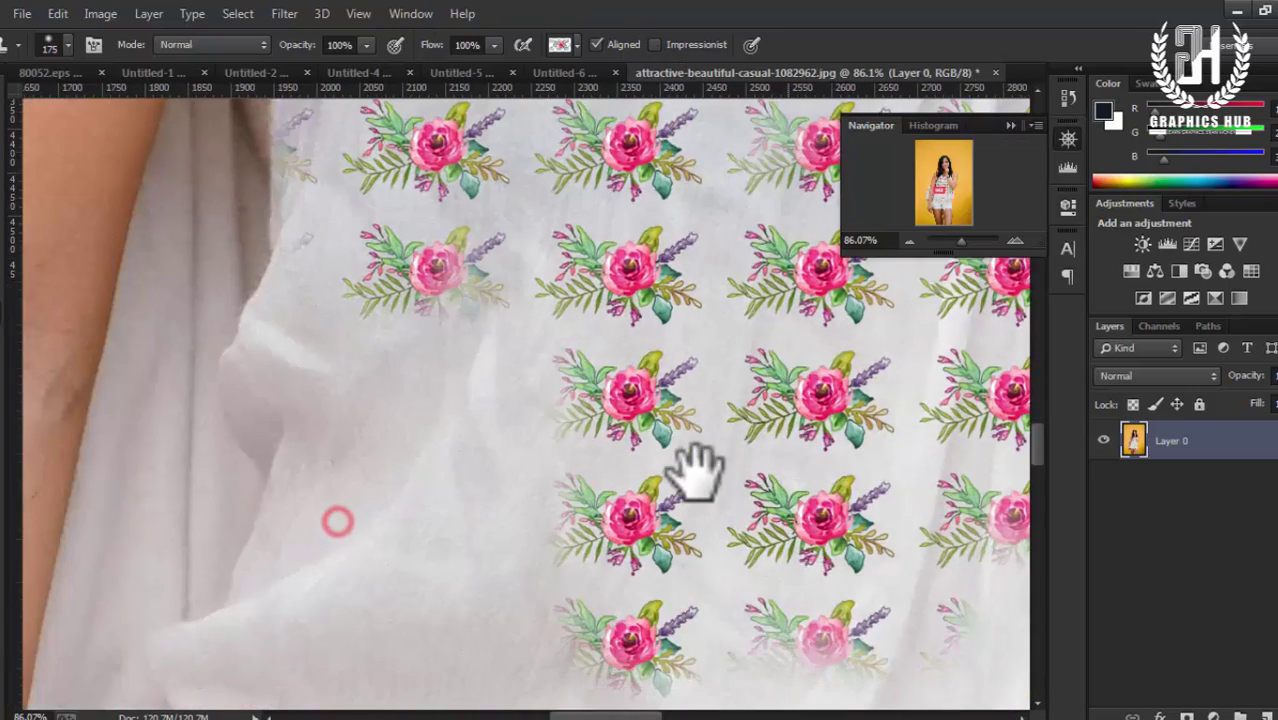
# Step: Fill the remaining blank and faded patches down to the lace hem and right edge
pyautogui.moveTo(514, 320)
pyautogui.mouseDown()
pyautogui.moveTo(338, 673)
pyautogui.moveTo(370, 228)
pyautogui.moveTo(313, 256)
pyautogui.moveTo(256, 527)
pyautogui.mouseUp()
pyautogui.moveTo(478, 350); pyautogui.dragTo(533, 130)
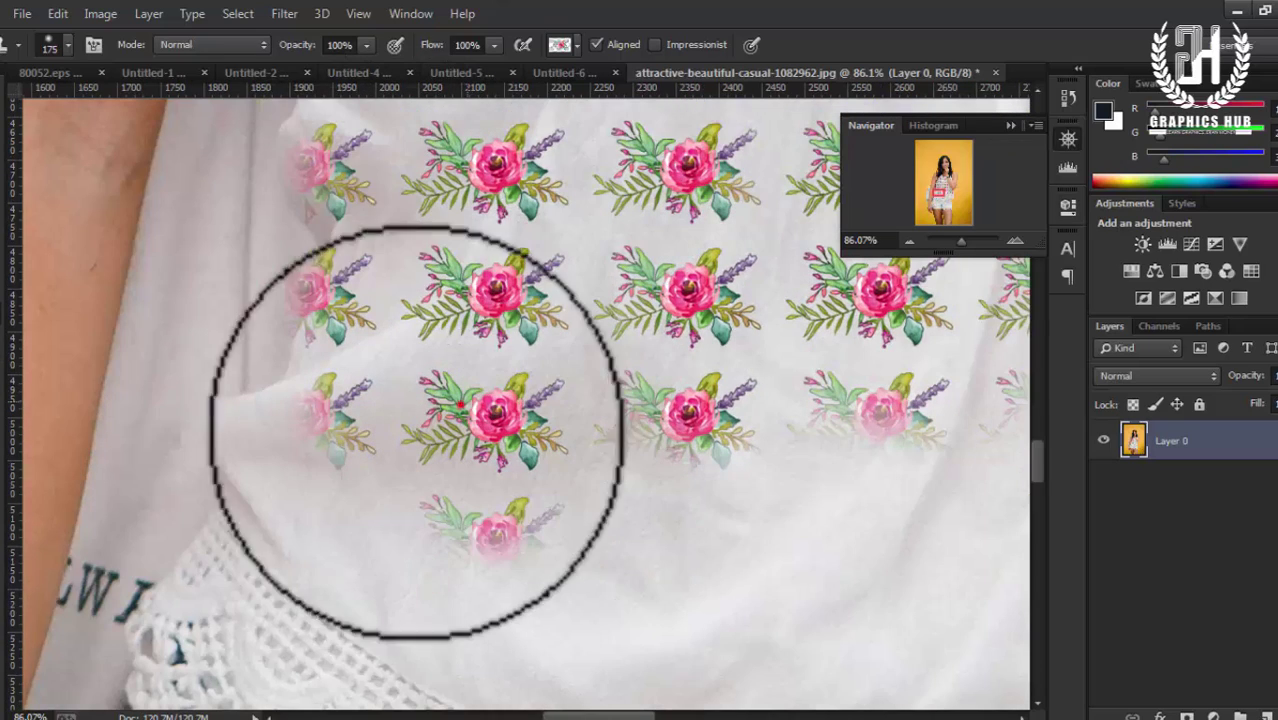
pyautogui.moveTo(400, 428)
pyautogui.mouseDown()
pyautogui.moveTo(257, 457)
pyautogui.moveTo(368, 352)
pyautogui.mouseUp()
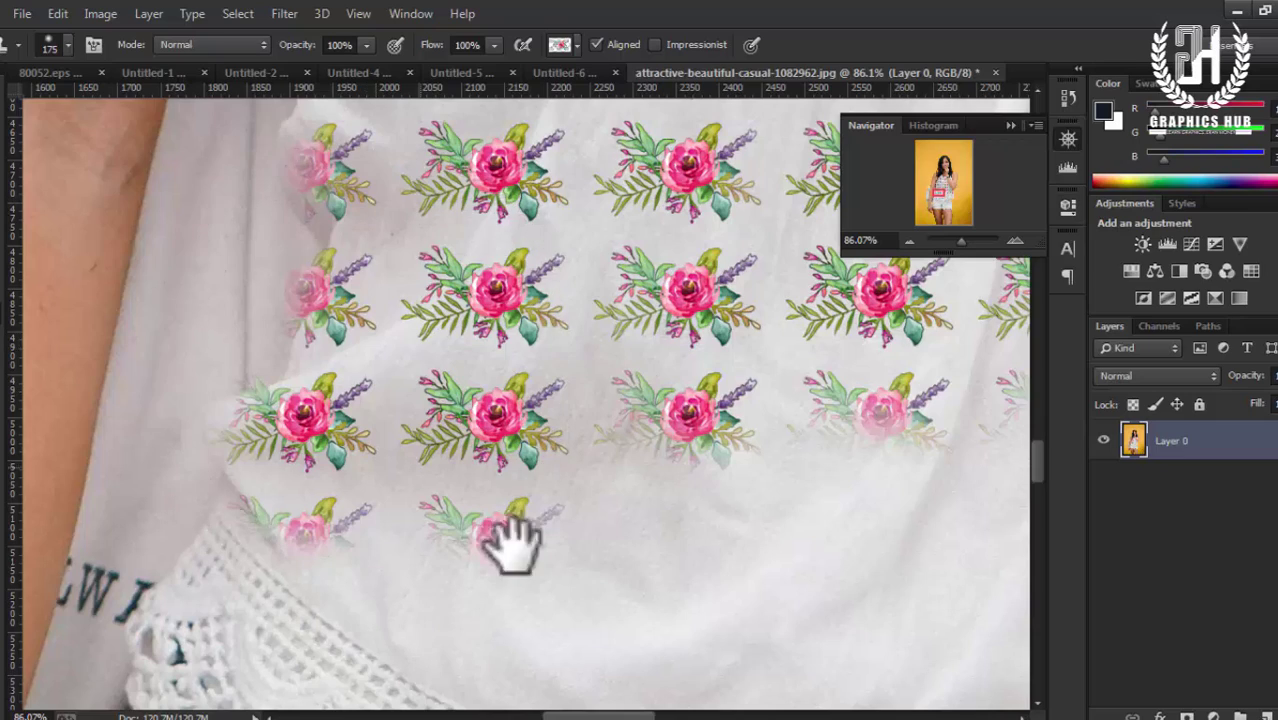
pyautogui.moveTo(513, 542); pyautogui.dragTo(471, 251)
pyautogui.moveTo(371, 271)
pyautogui.mouseDown()
pyautogui.moveTo(742, 277)
pyautogui.moveTo(479, 337)
pyautogui.moveTo(542, 448)
pyautogui.mouseUp()
pyautogui.moveTo(383, 330); pyautogui.dragTo(370, 328)
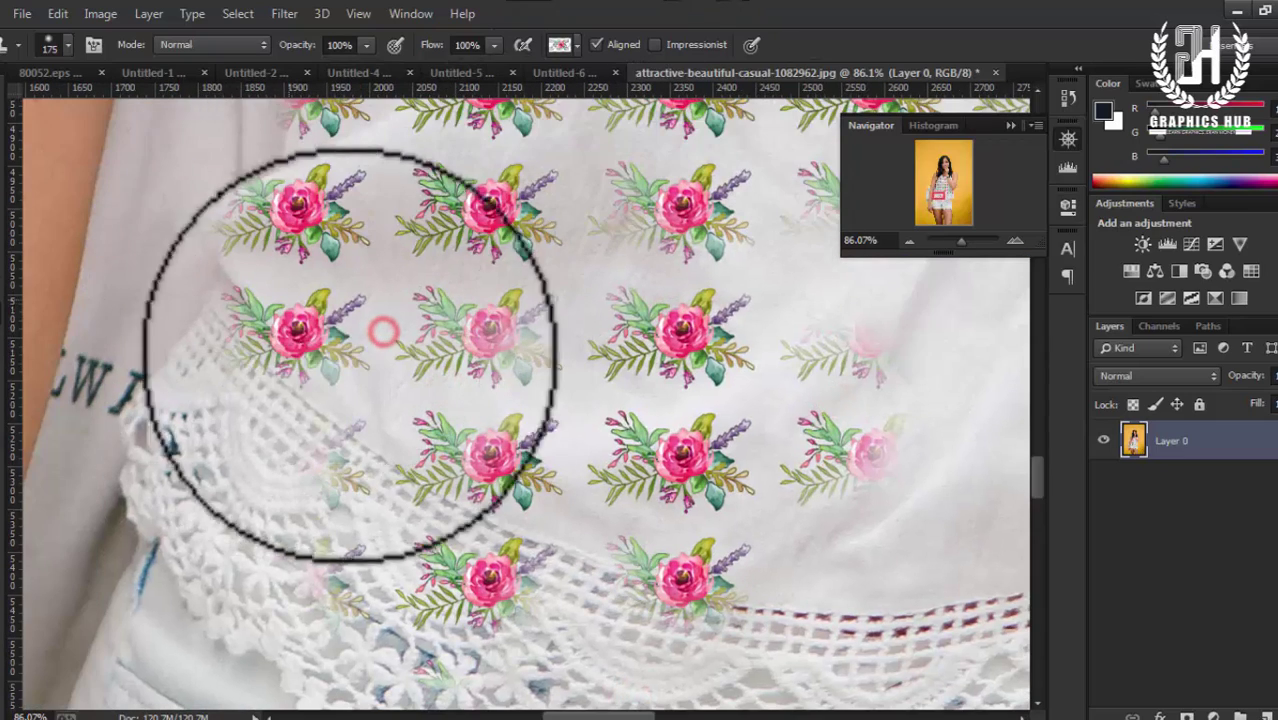
pyautogui.moveTo(813, 451); pyautogui.dragTo(390, 510)
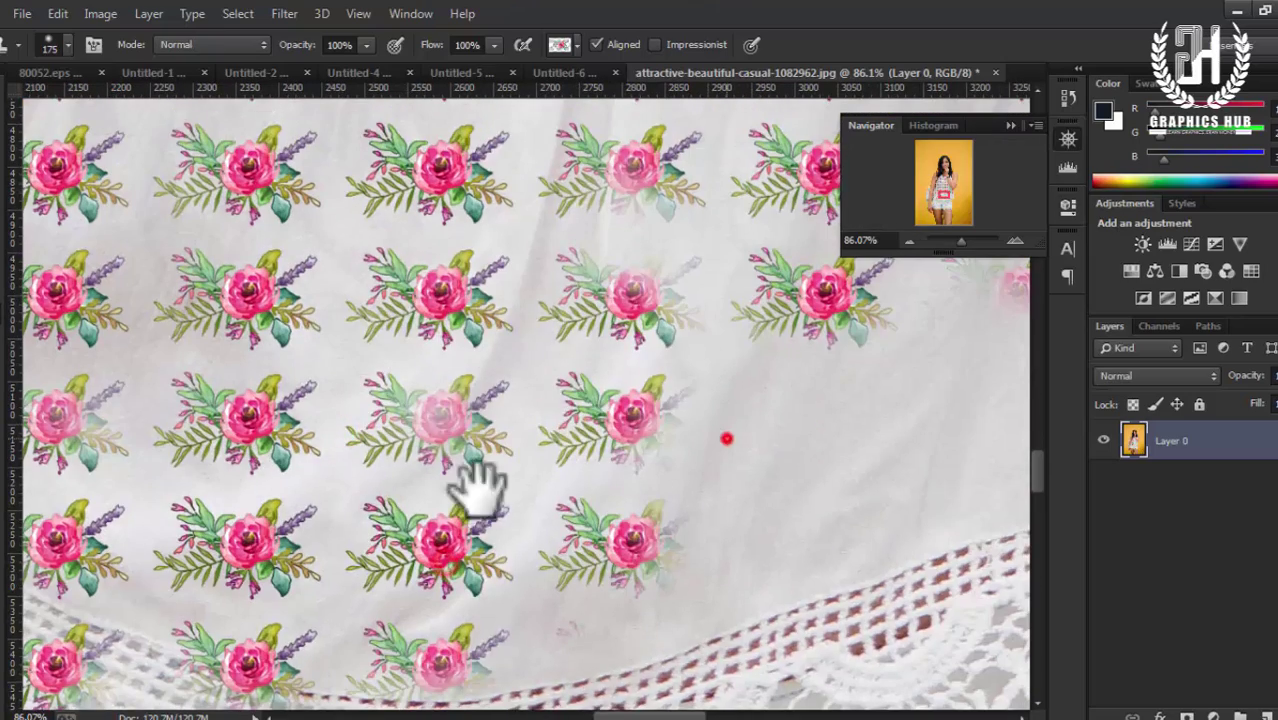
pyautogui.moveTo(479, 491); pyautogui.dragTo(214, 548)
pyautogui.moveTo(574, 515)
pyautogui.mouseDown()
pyautogui.moveTo(636, 449)
pyautogui.moveTo(668, 463)
pyautogui.moveTo(623, 512)
pyautogui.mouseUp()
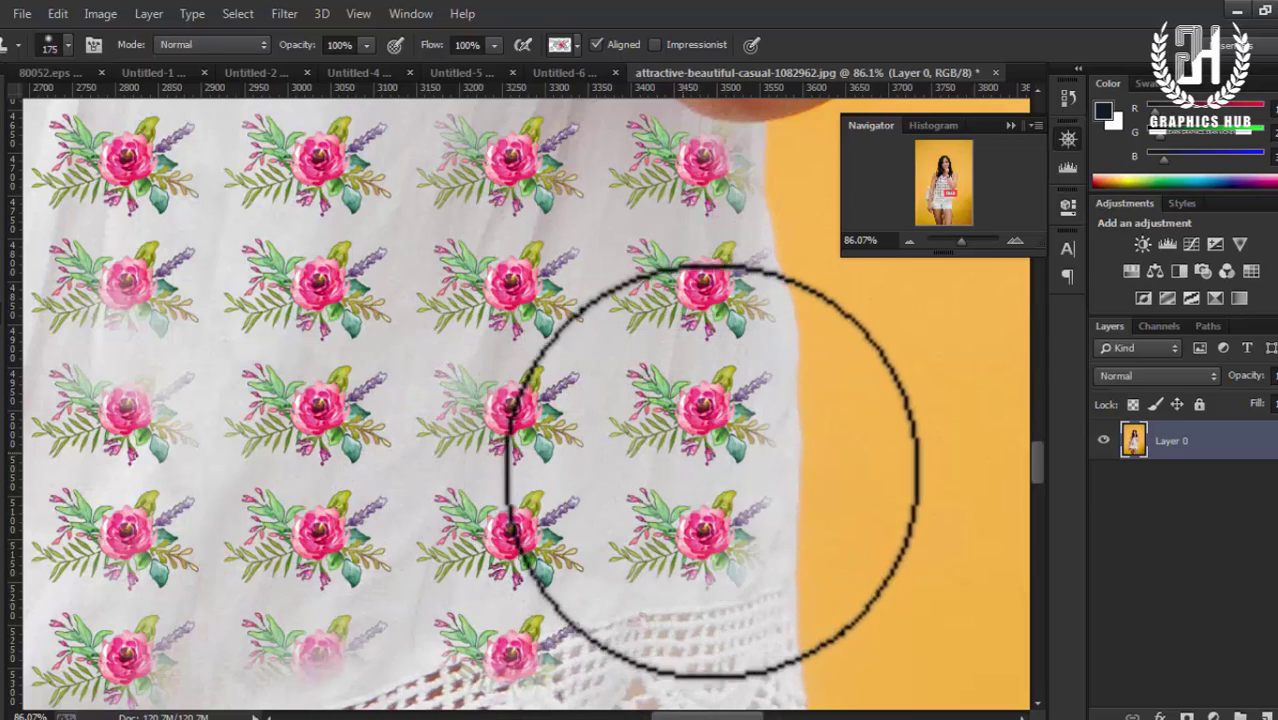
pyautogui.moveTo(330, 640)
pyautogui.mouseDown()
pyautogui.moveTo(200, 690)
pyautogui.moveTo(205, 652)
pyautogui.mouseUp()
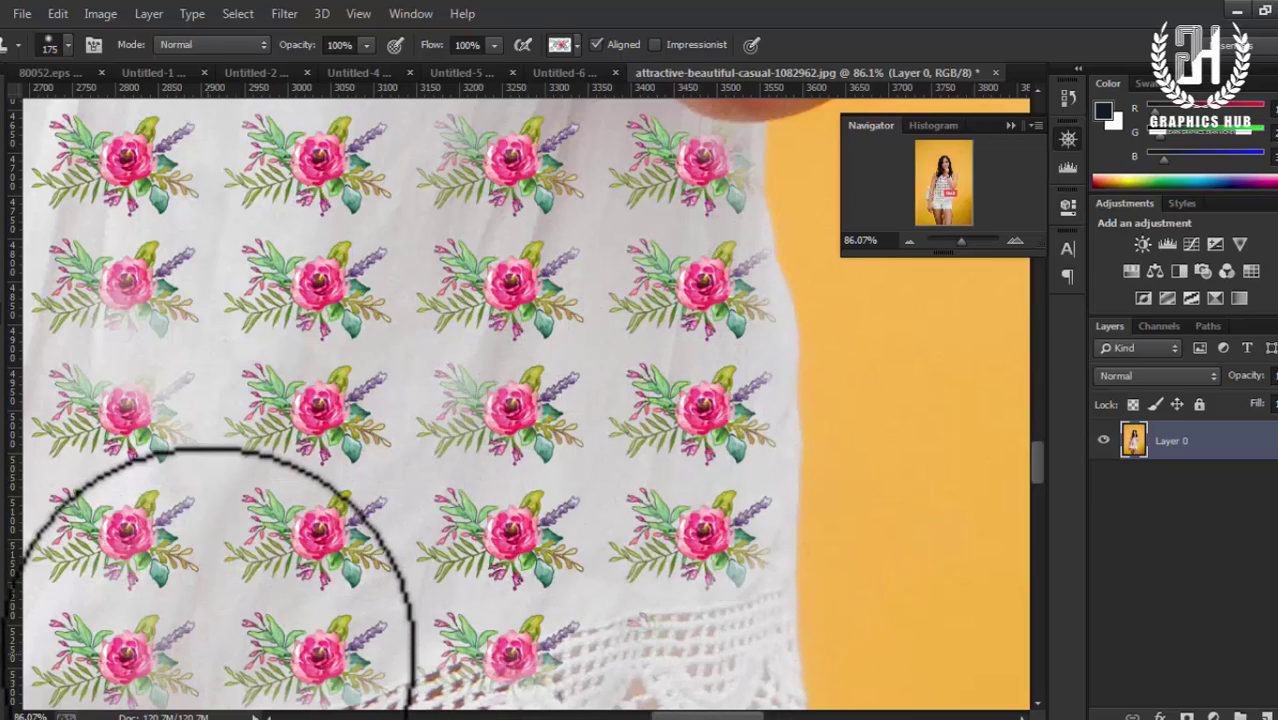
# Step: Zoom out from 86% to 8.33% to view the whole flower-patterned photo
pyautogui.scroll(-1, 216, 646)
pyautogui.scroll(-1, 216, 646)
pyautogui.scroll(-1, 216, 646)
pyautogui.scroll(-1, 216, 646)
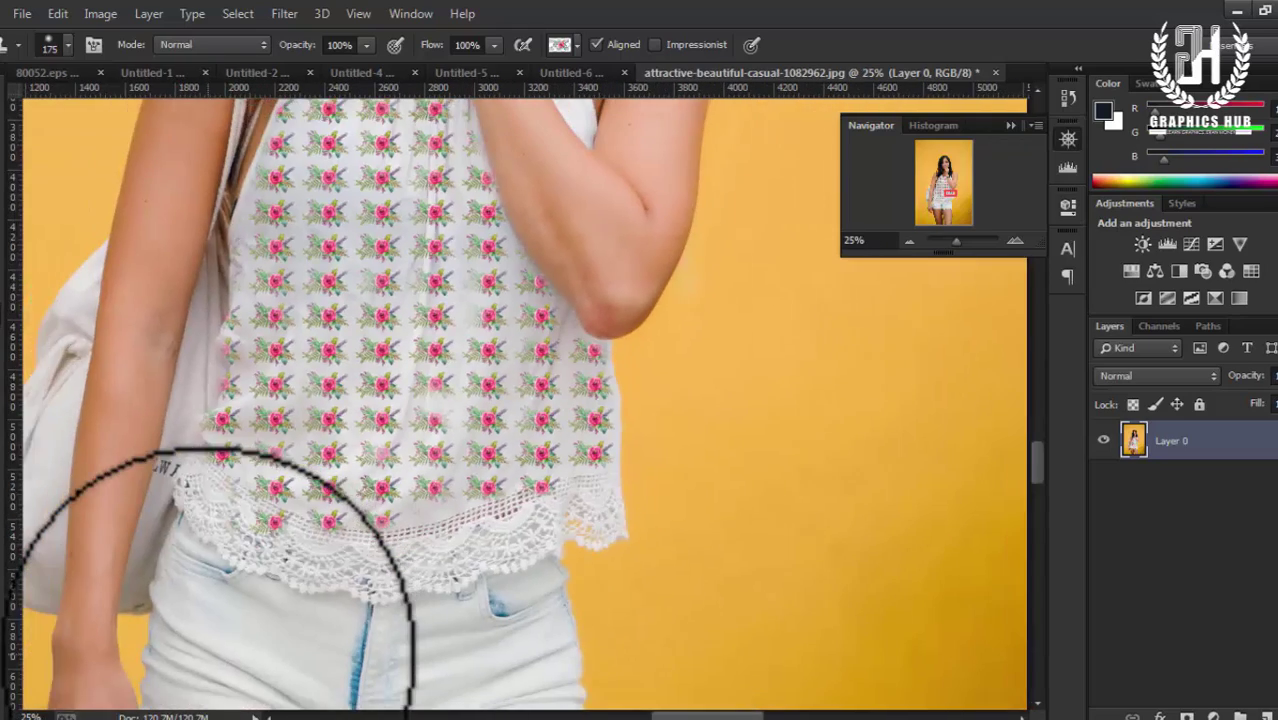
pyautogui.scroll(-1, 216, 646)
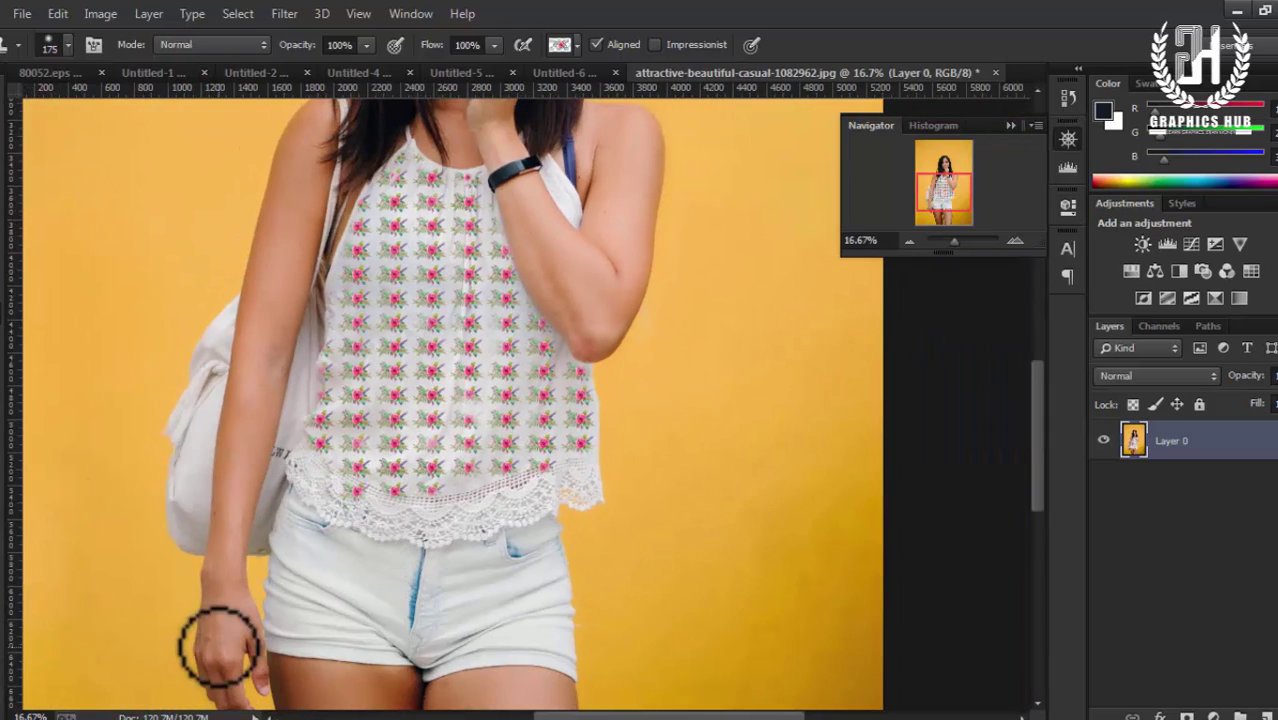
pyautogui.scroll(-1, 218, 646)
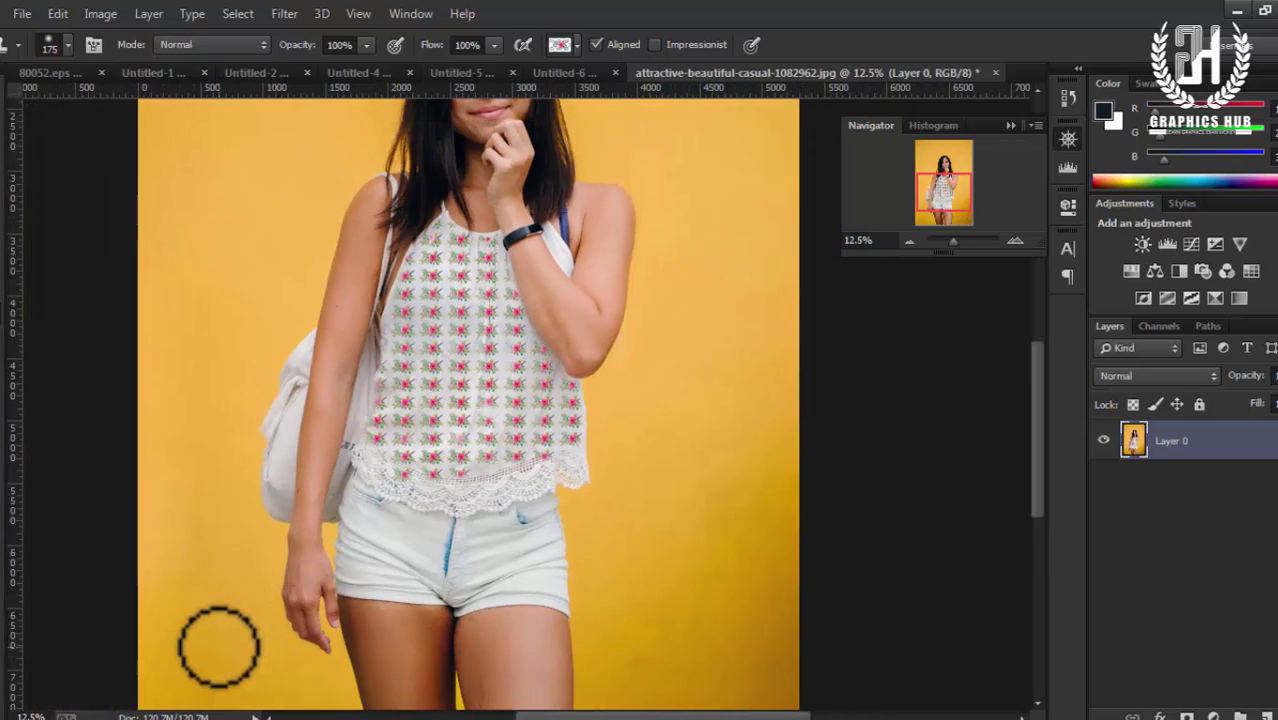
pyautogui.scroll(-1, 218, 646)
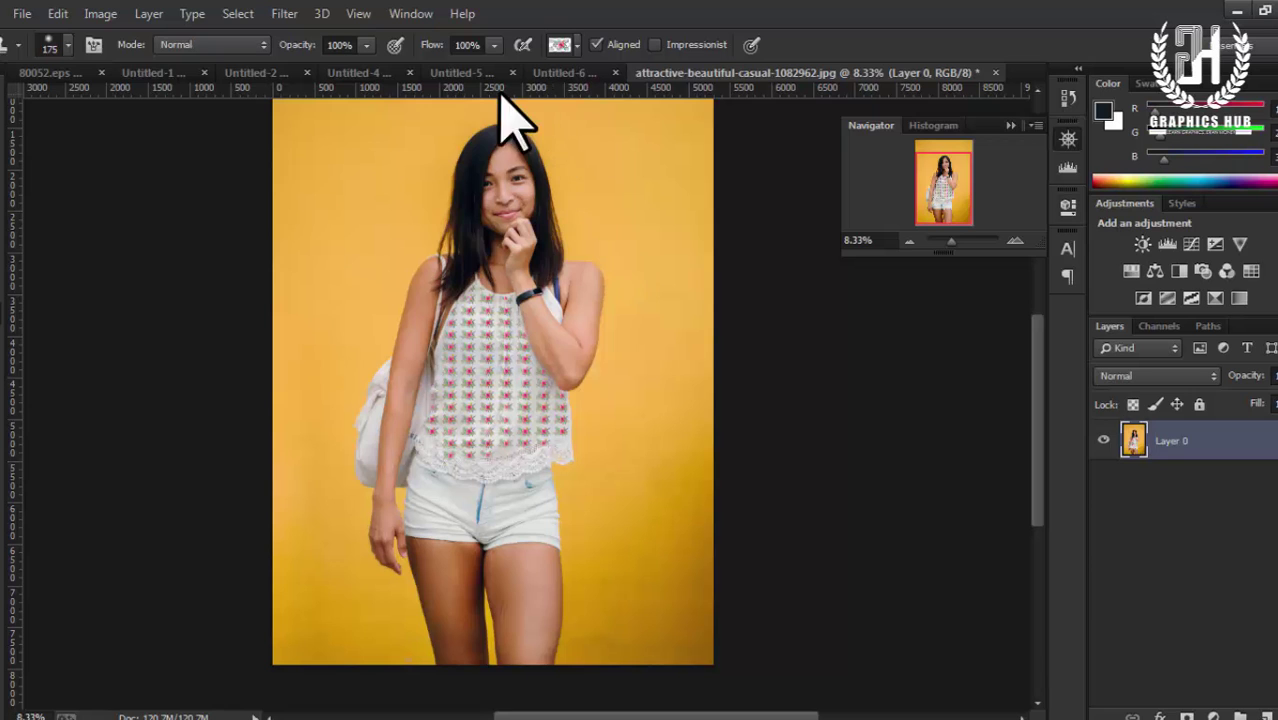
# Step: In Untitled-2, merge Layer 0 and the blue stripes into Rectangle 1 copy 4
pyautogui.click(456, 74)
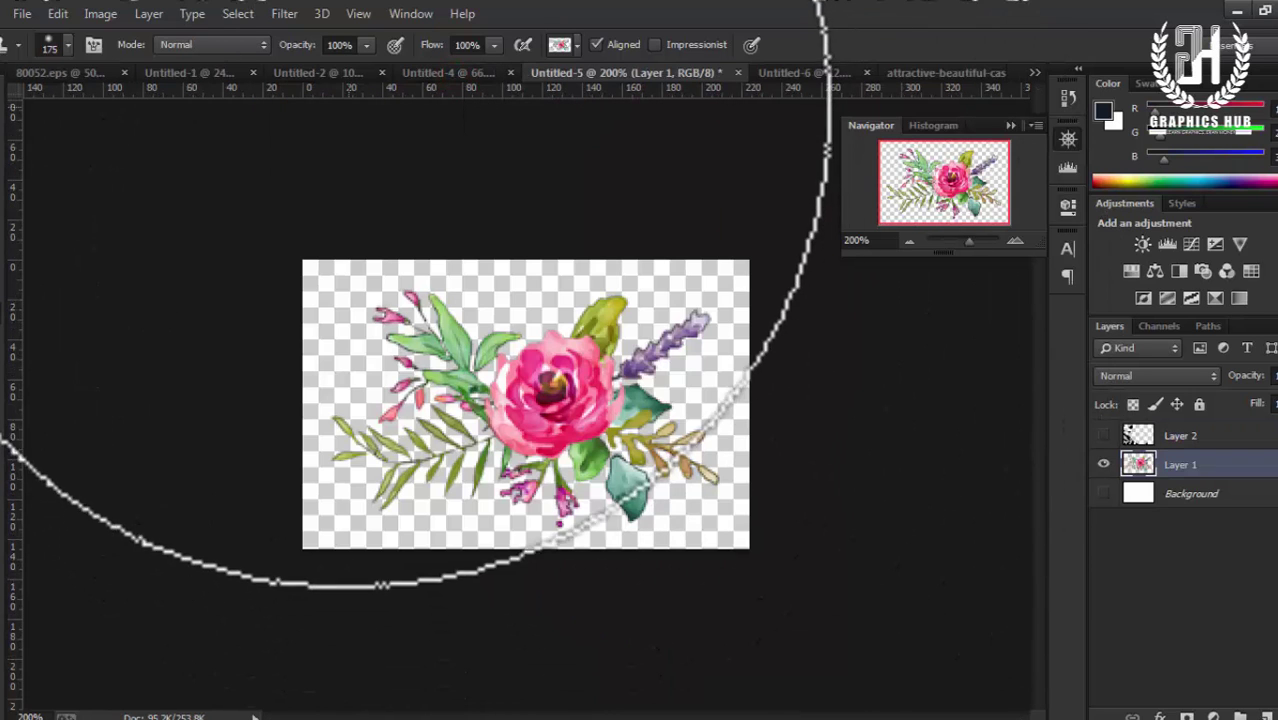
pyautogui.click(410, 74)
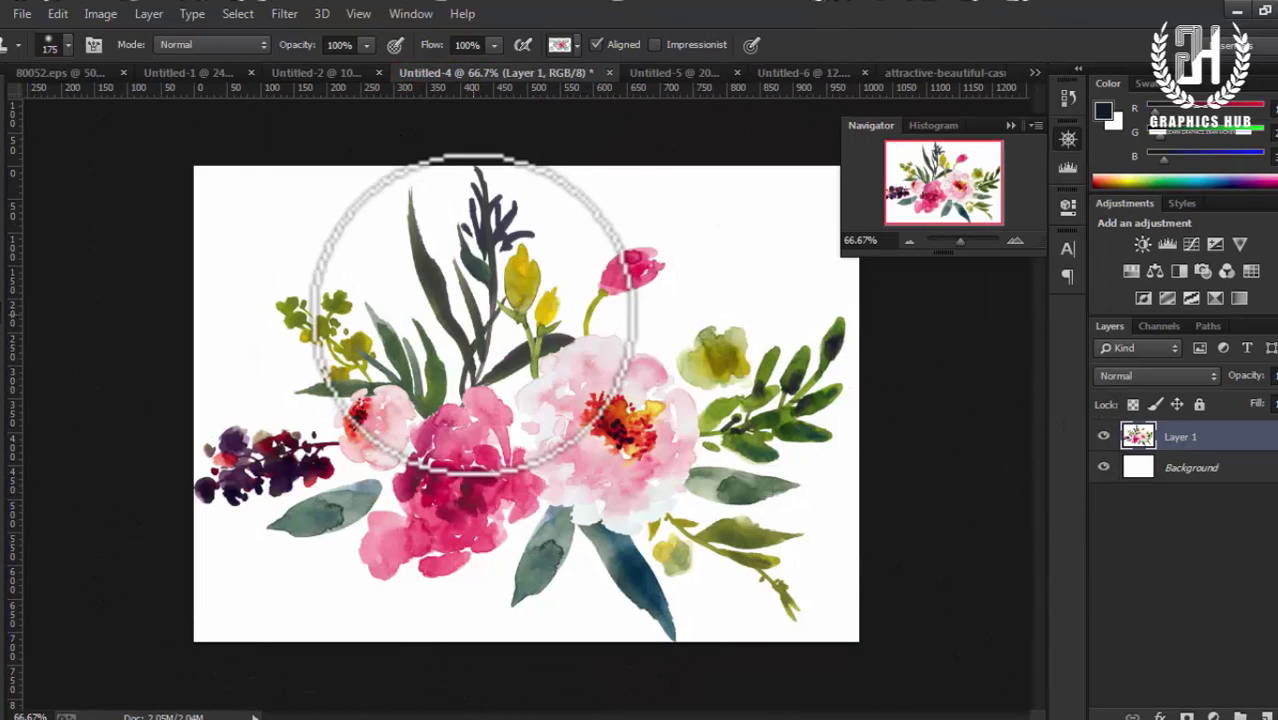
pyautogui.click(334, 76)
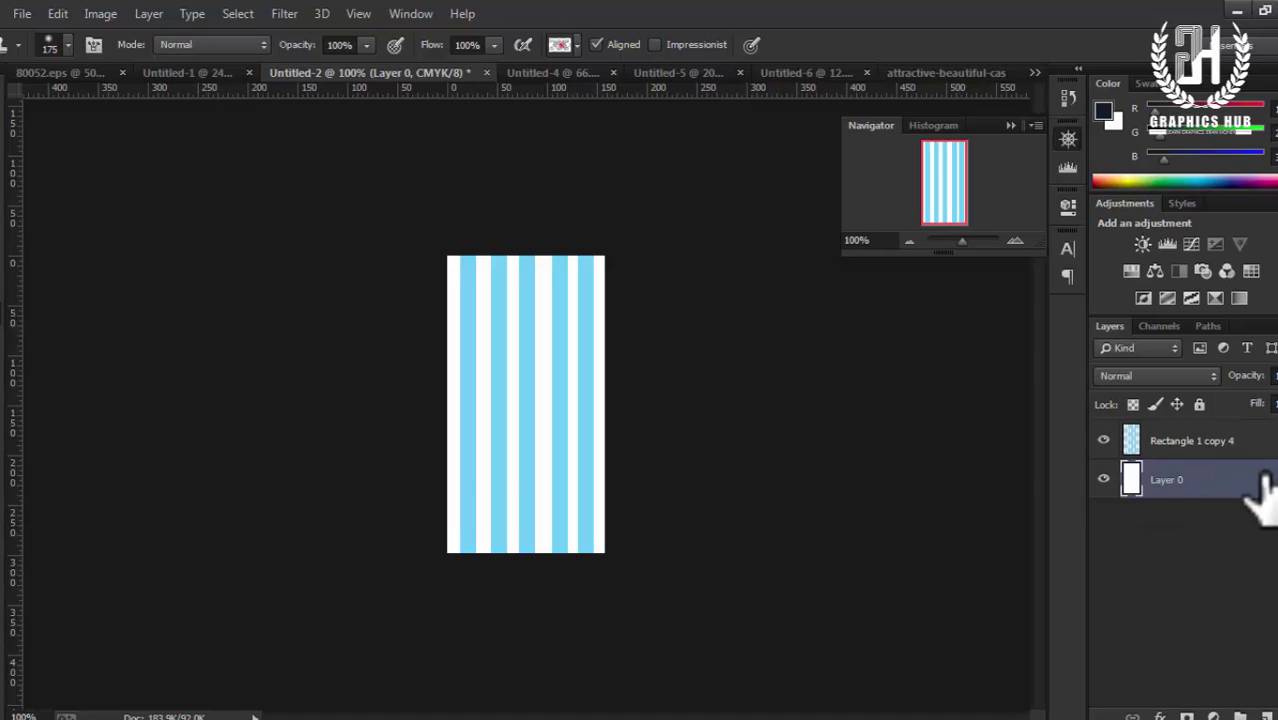
pyautogui.keyDown('shift'); pyautogui.click(1238, 441); pyautogui.keyUp('shift')
pyautogui.hotkey('ctrl', 'e')
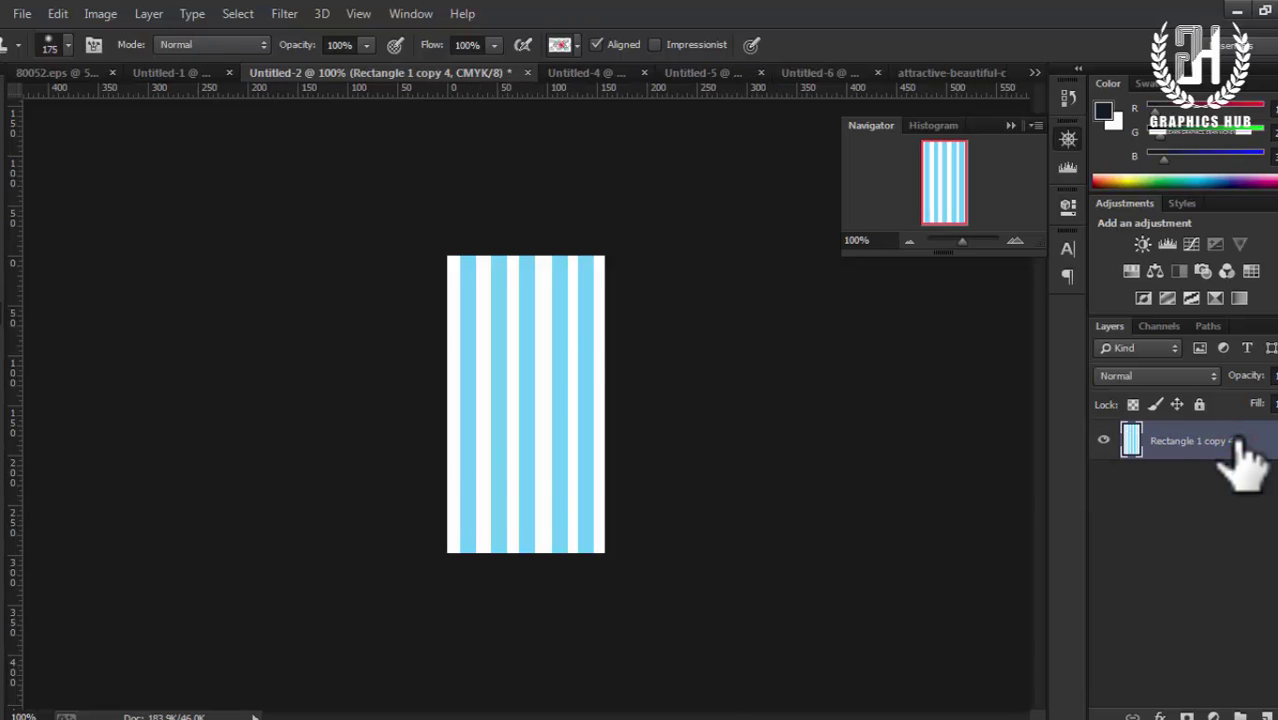
# Step: Select the white stripes with Color Range, delete them, and deselect
pyautogui.click(232, 13)
pyautogui.click(262, 201)
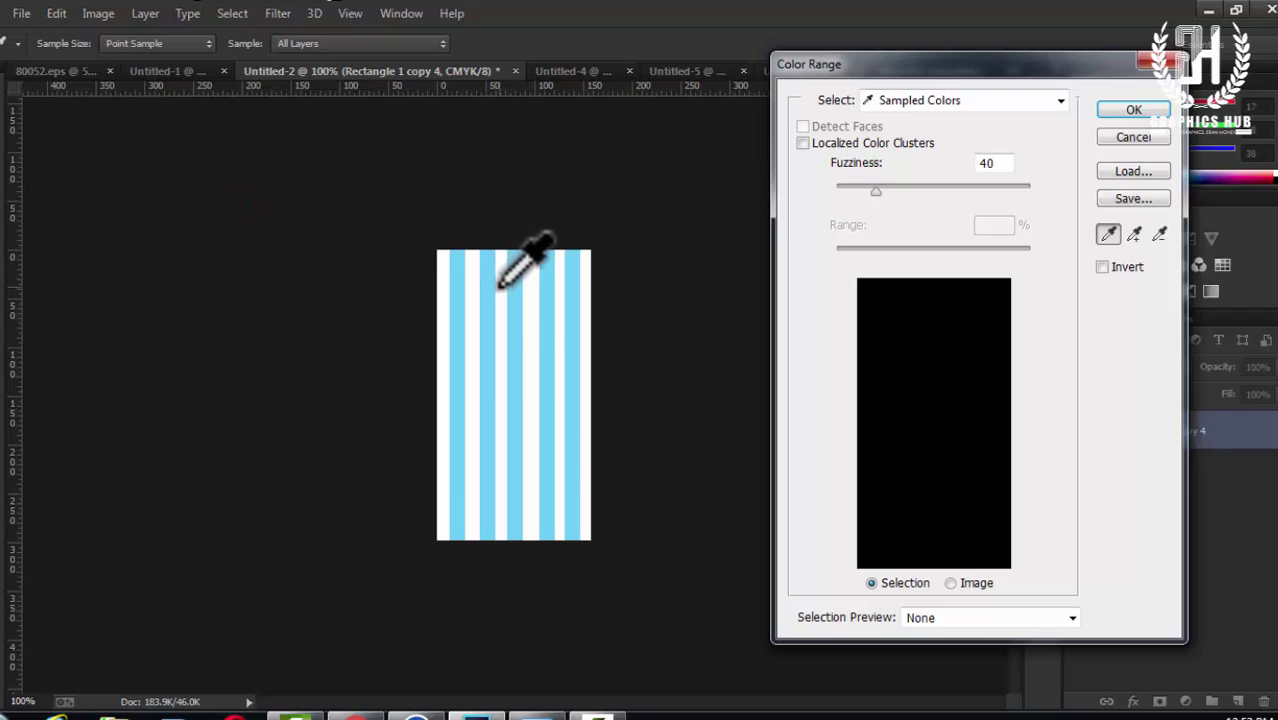
pyautogui.click(499, 285)
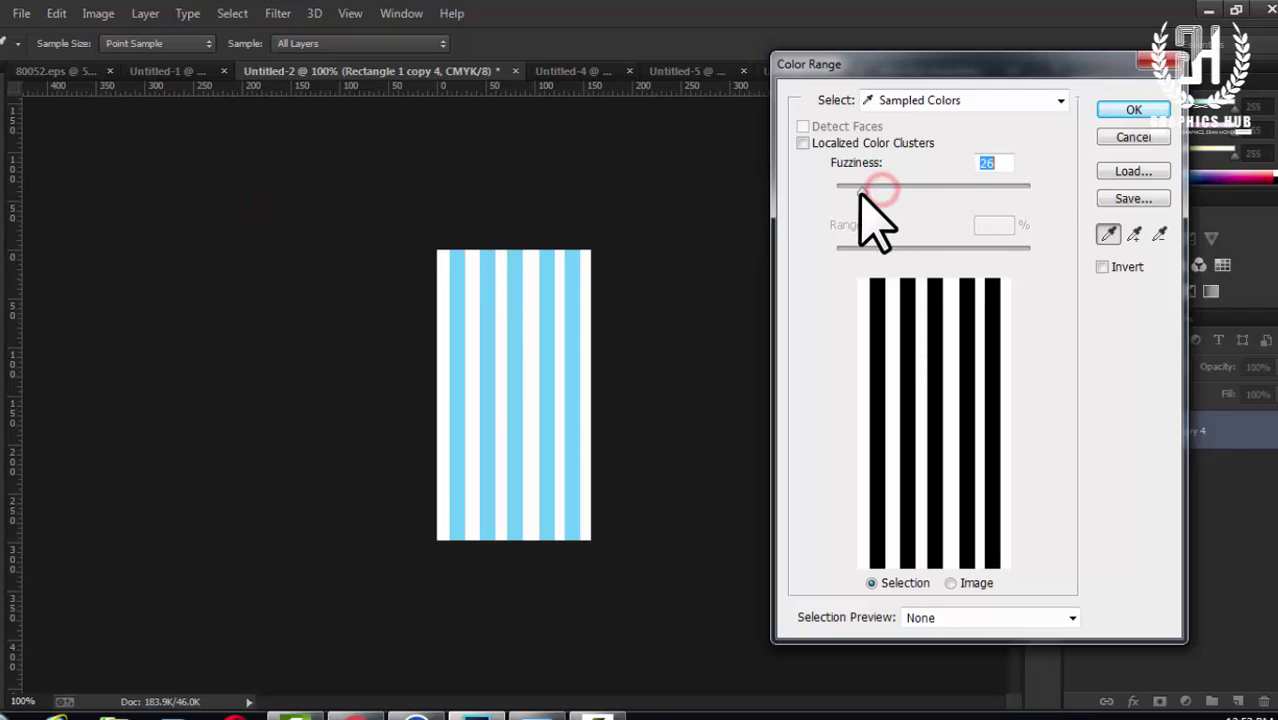
pyautogui.click(1134, 110)
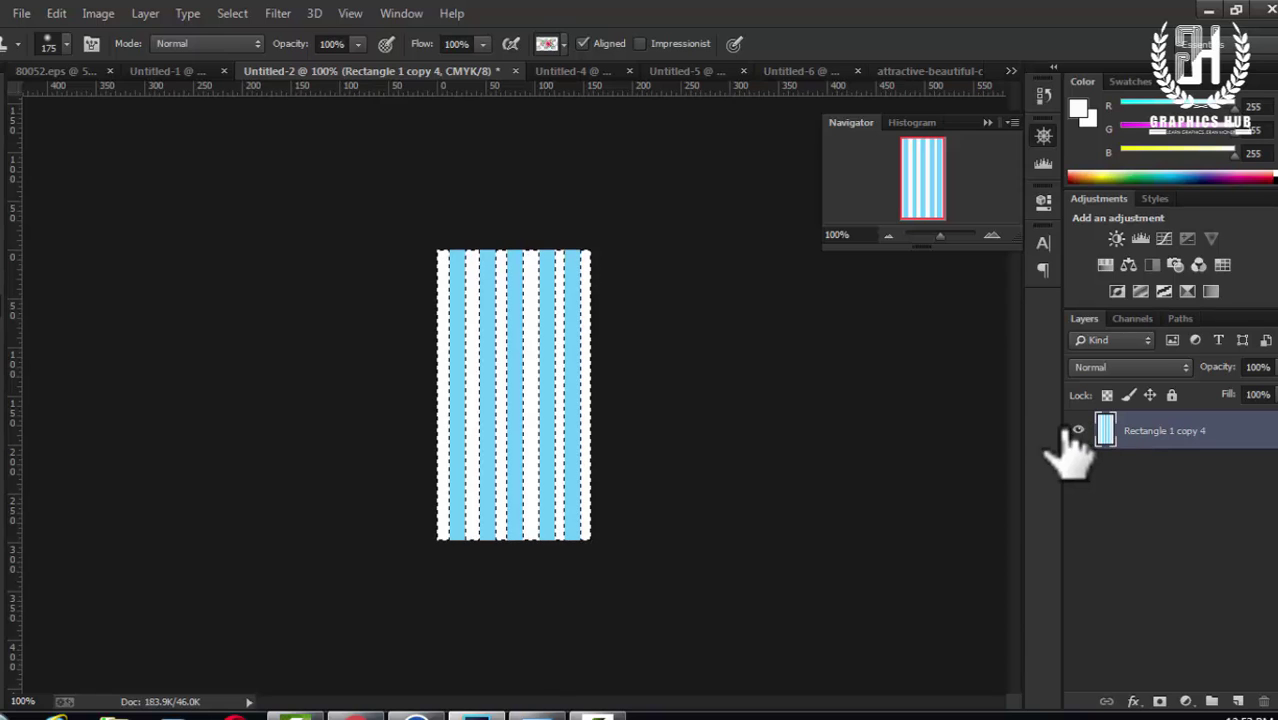
pyautogui.press('Delete')
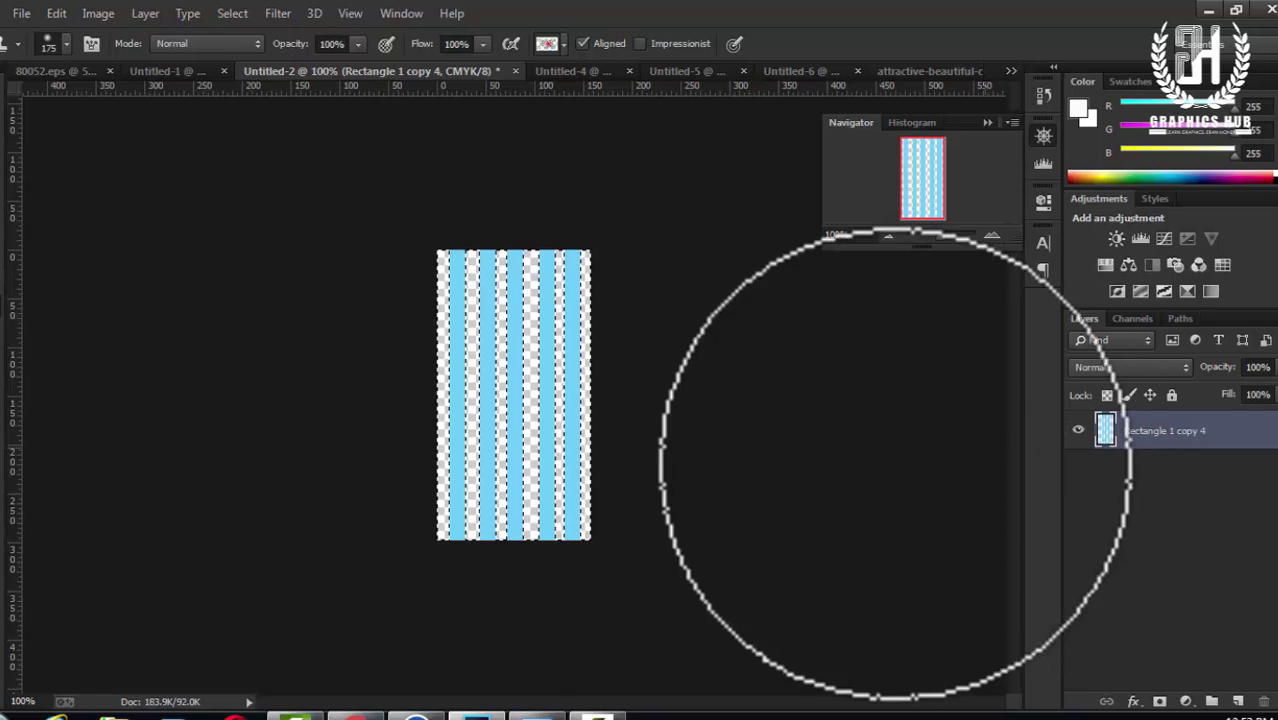
pyautogui.rightClick(535, 333)
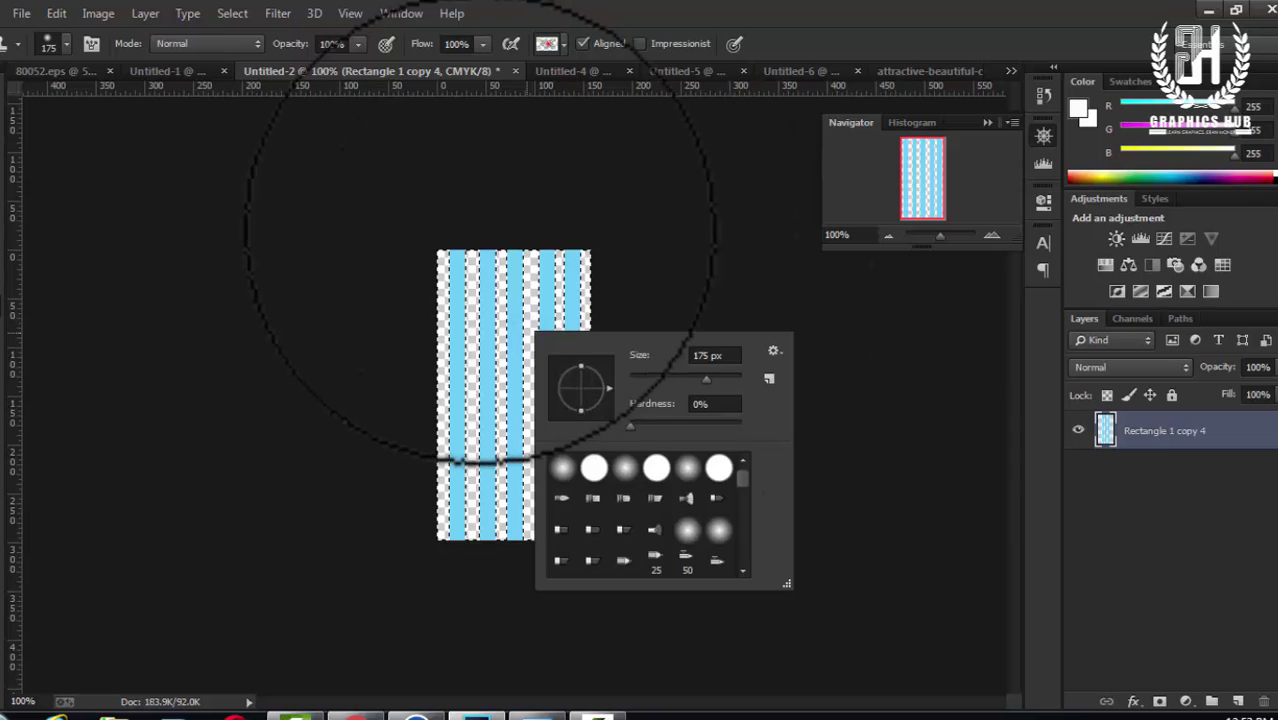
pyautogui.click(501, 255)
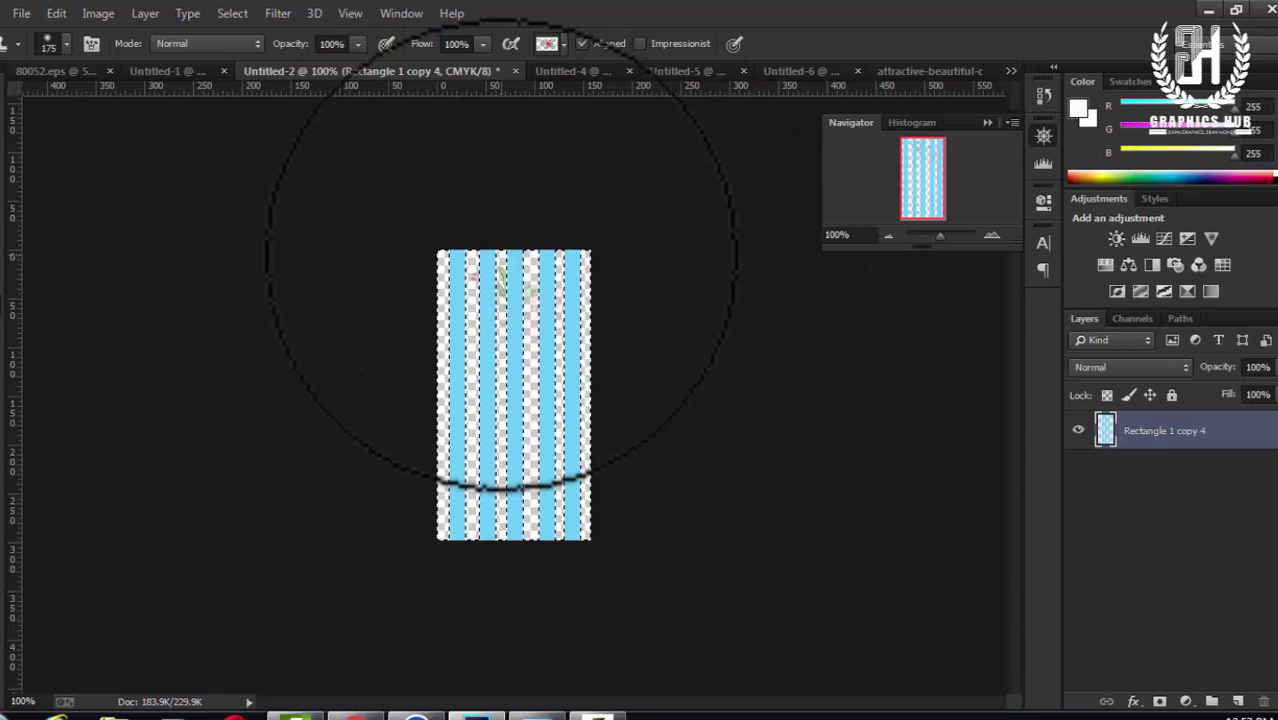
pyautogui.hotkey('ctrl', 'd')
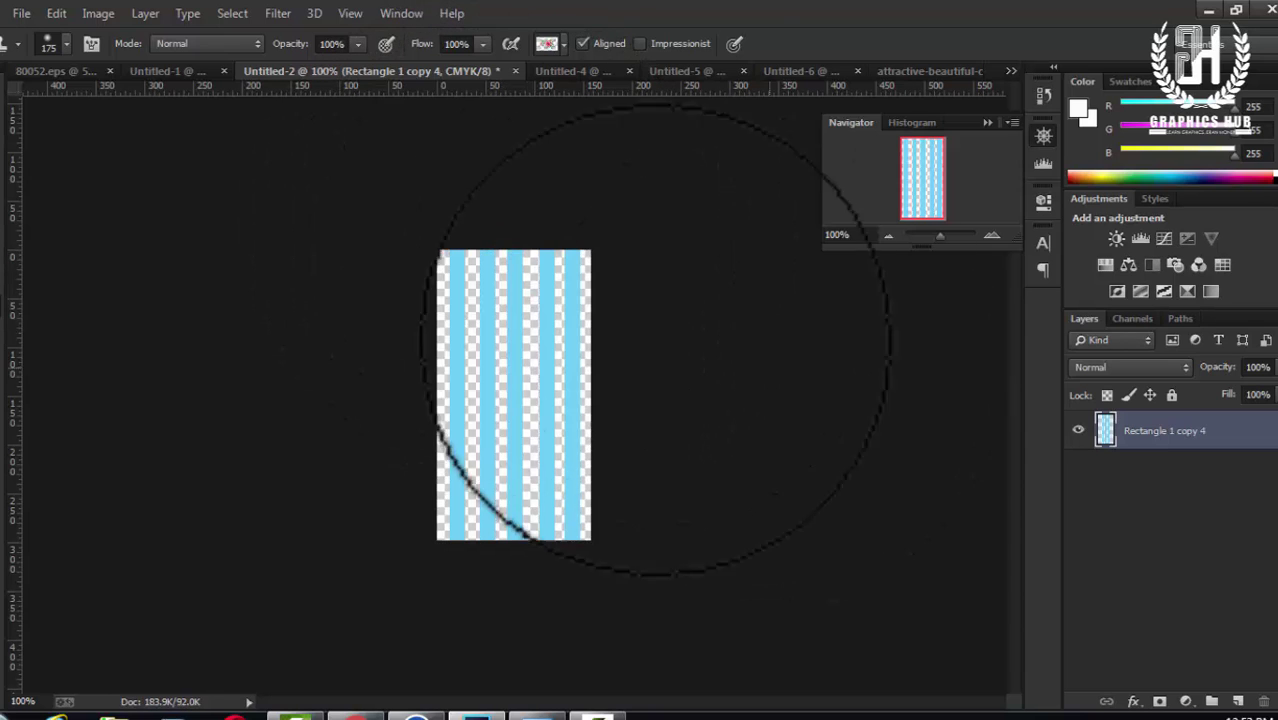
# Step: Define the blue stripes as a new pattern, Pattern 8
pyautogui.click(60, 14)
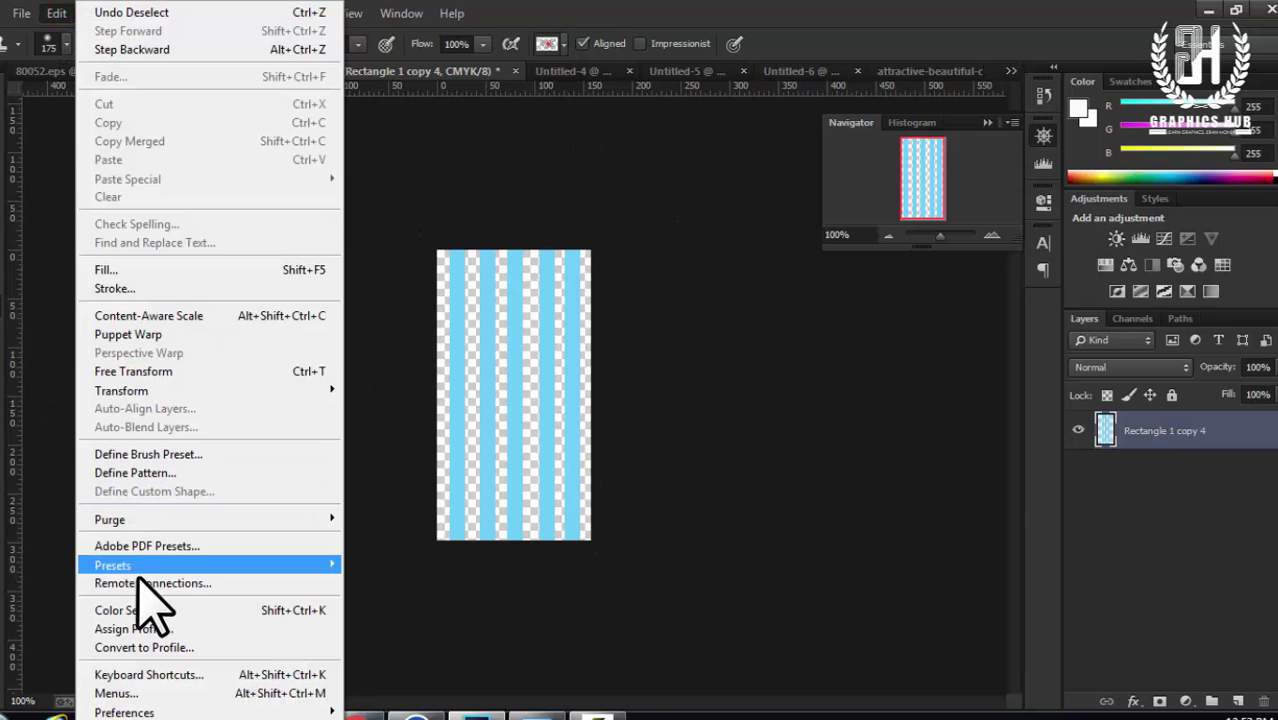
pyautogui.click(140, 476)
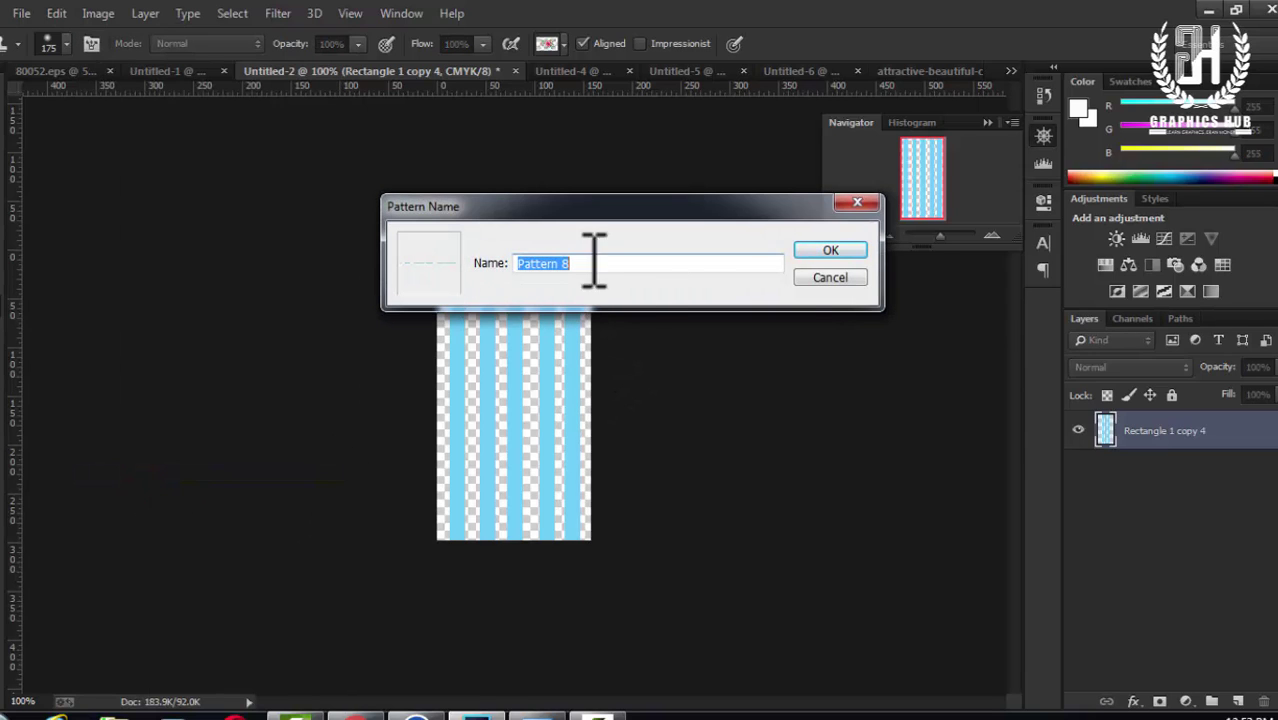
pyautogui.click(812, 252)
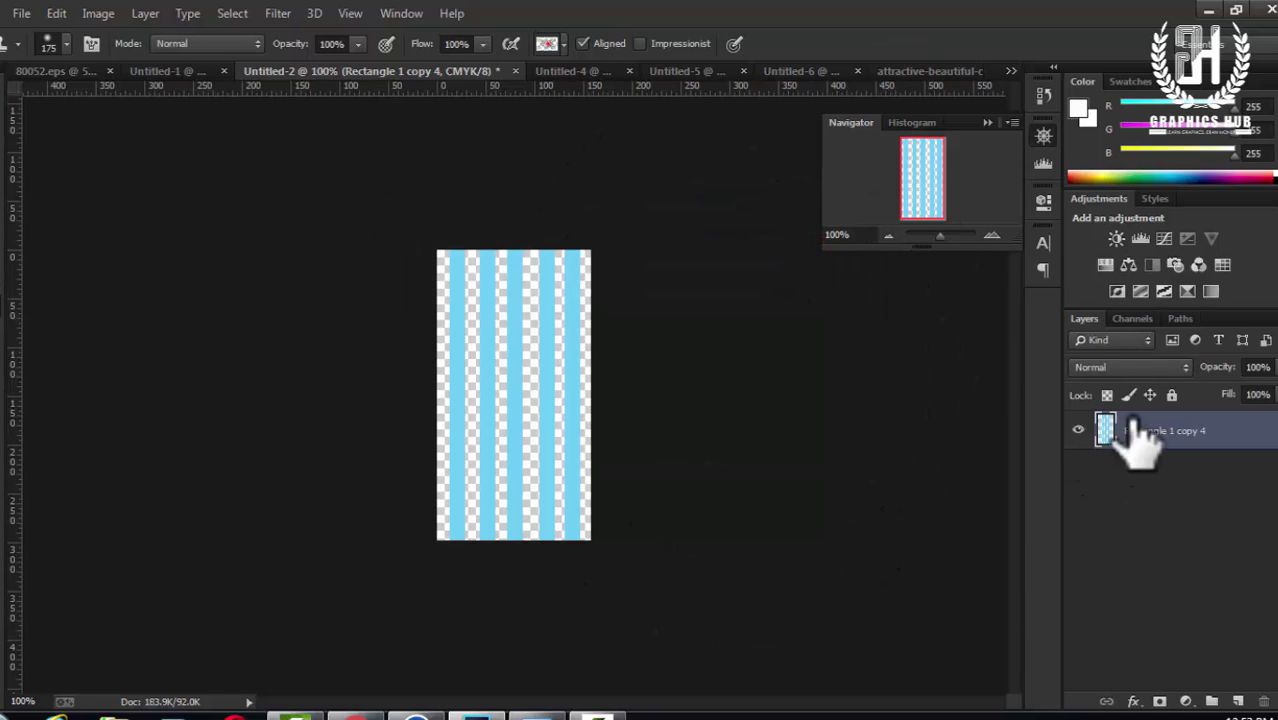
# Step: Apply the new blue stripe pattern as Layer 0's Pattern Overlay in Untitled-6
pyautogui.click(777, 72)
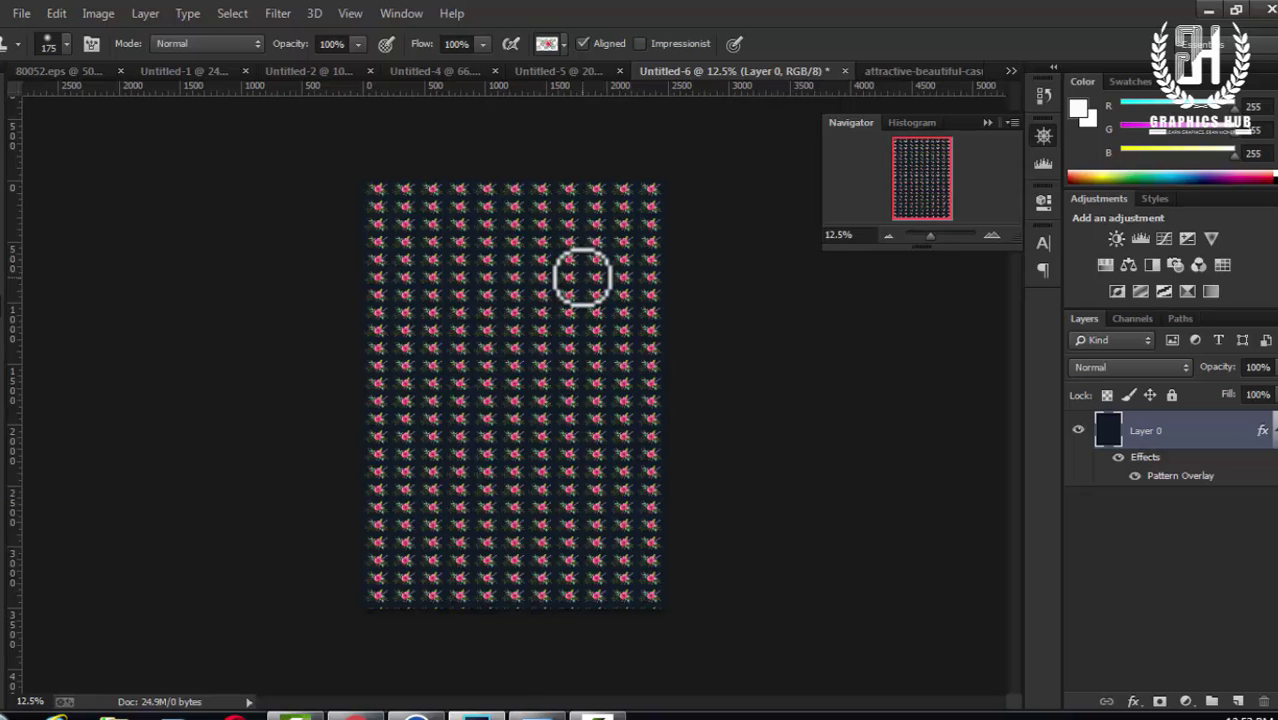
pyautogui.doubleClick(1166, 478)
pyautogui.click(945, 292)
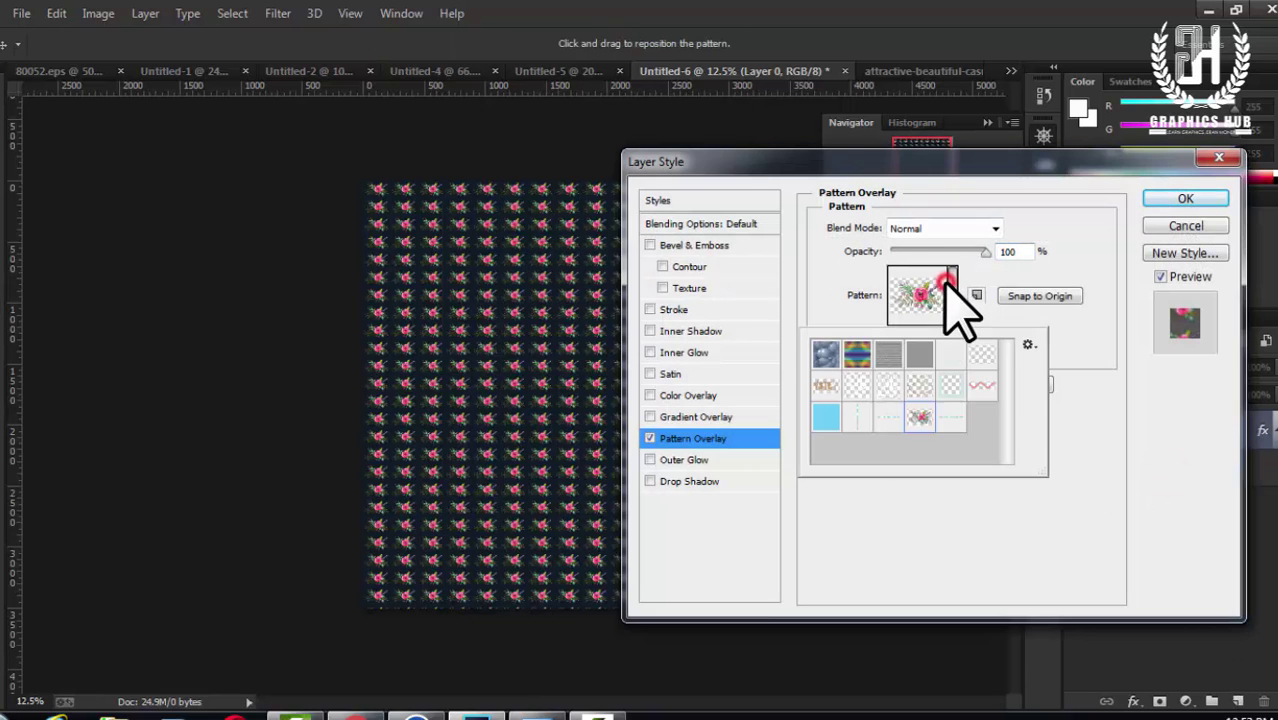
pyautogui.click(950, 420)
pyautogui.moveTo(750, 164); pyautogui.dragTo(946, 164)
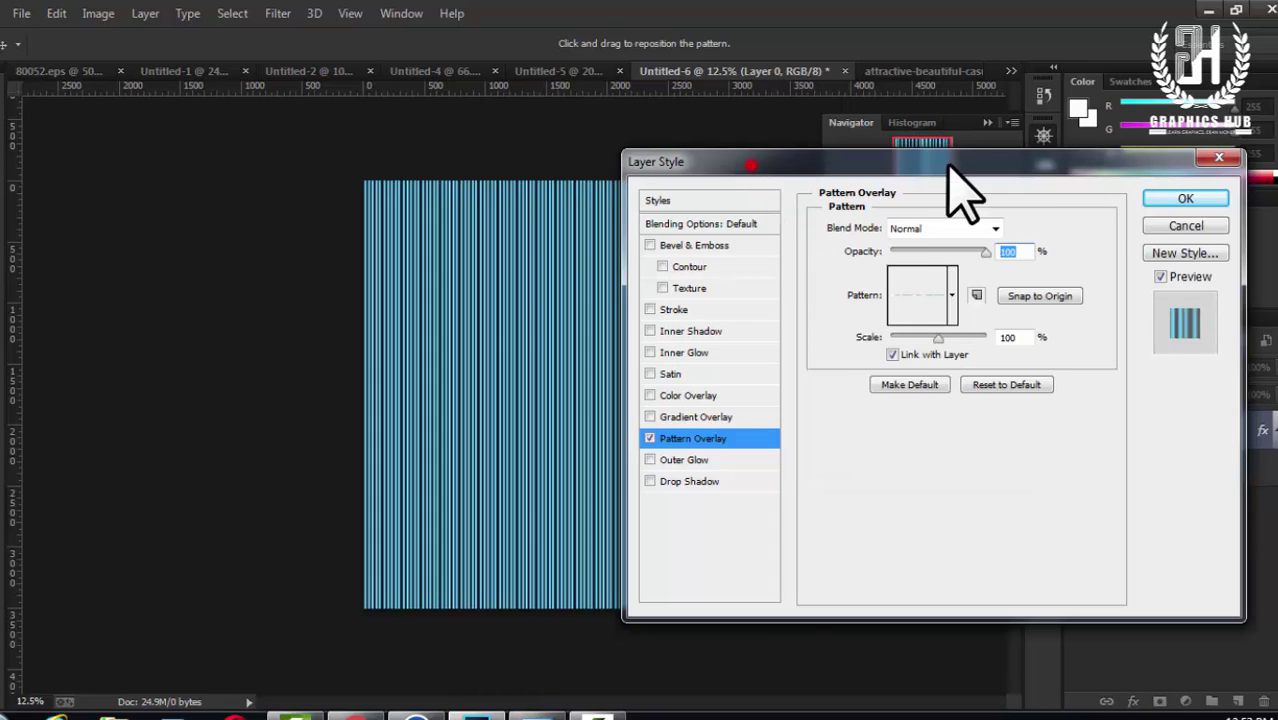
# Step: Preview the rose, stripe, solid, zigzag, grid, geometric and logo patterns, ending on the blank pattern
pyautogui.click(1151, 294)
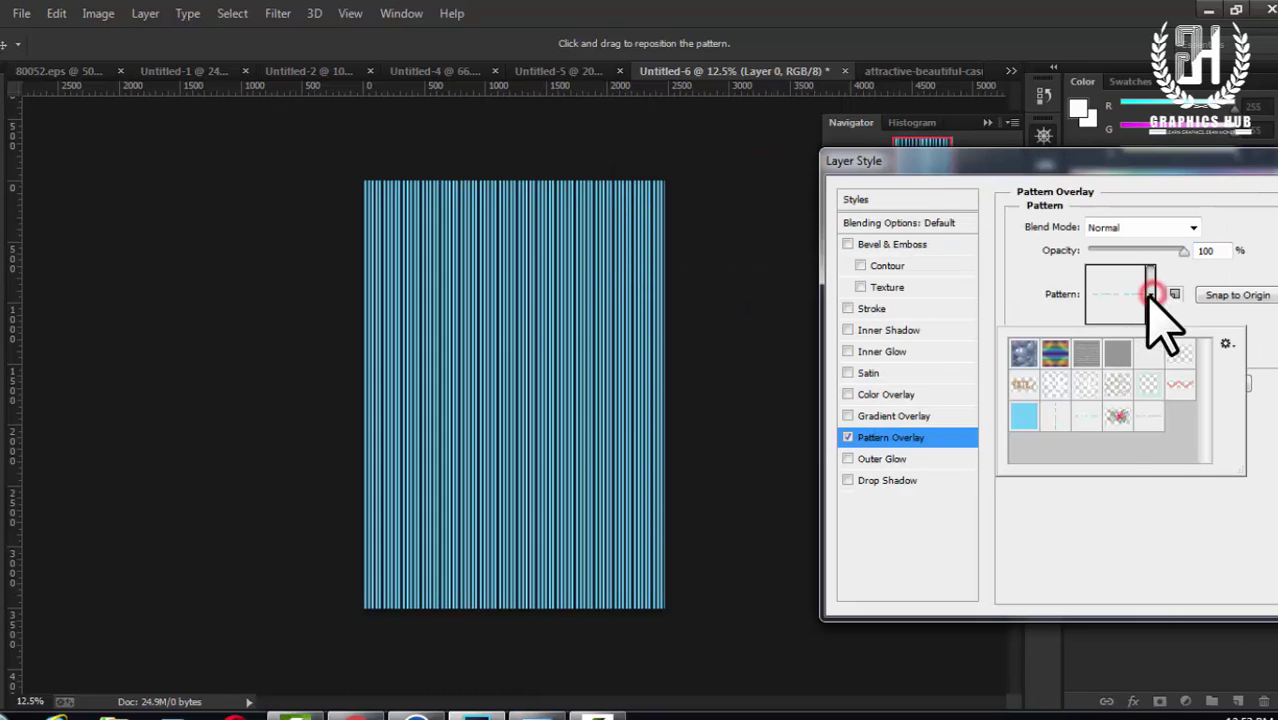
pyautogui.click(1114, 418)
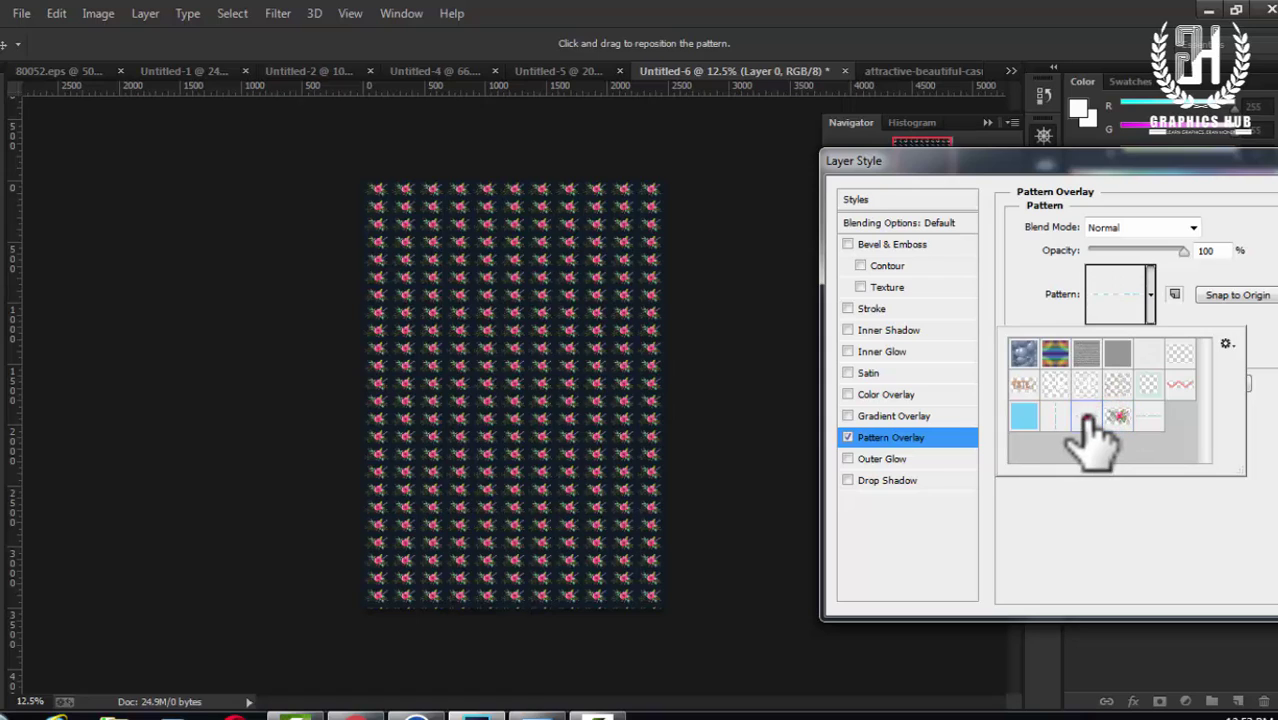
pyautogui.click(1086, 418)
pyautogui.click(1056, 418)
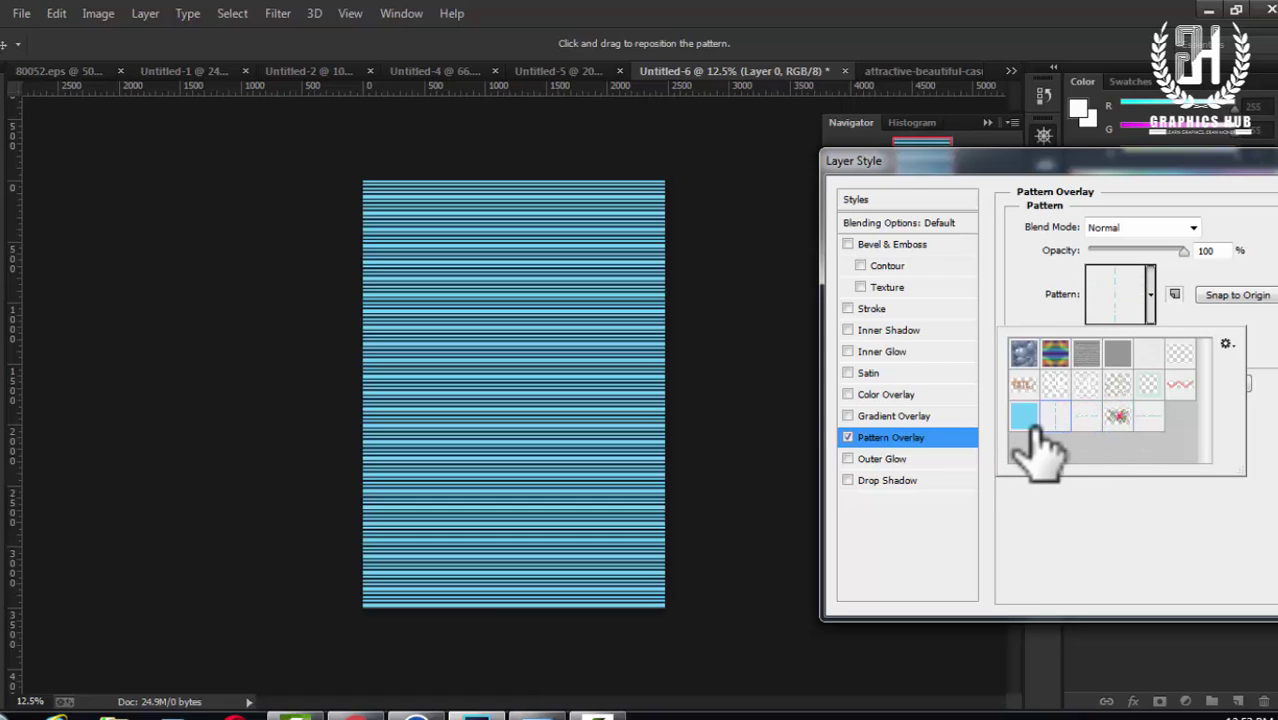
pyautogui.click(1025, 418)
pyautogui.click(1180, 386)
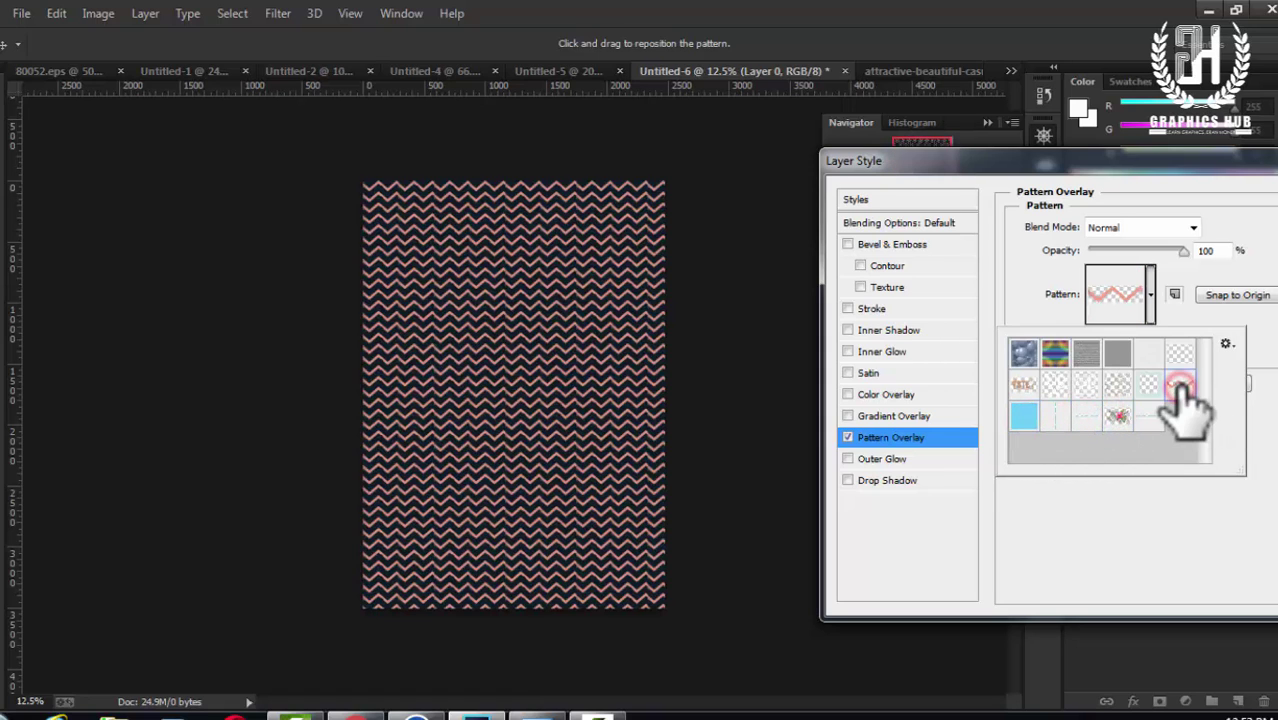
pyautogui.click(1137, 386)
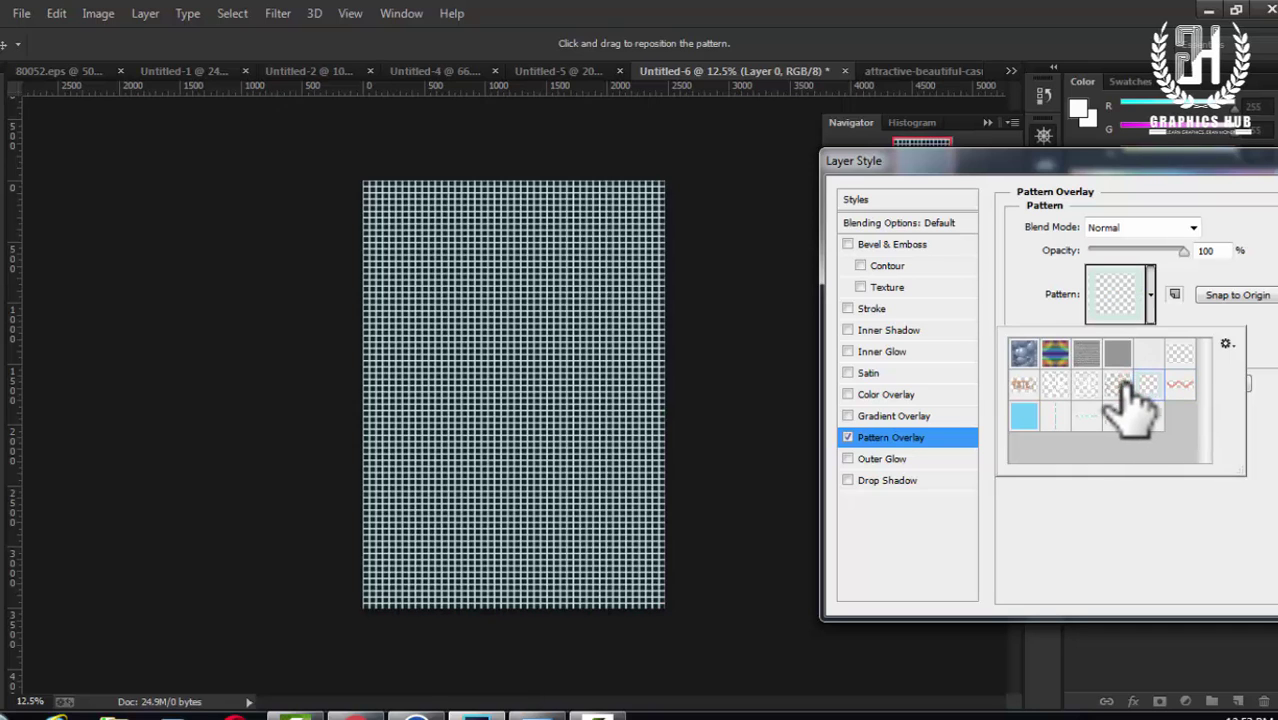
pyautogui.click(1113, 386)
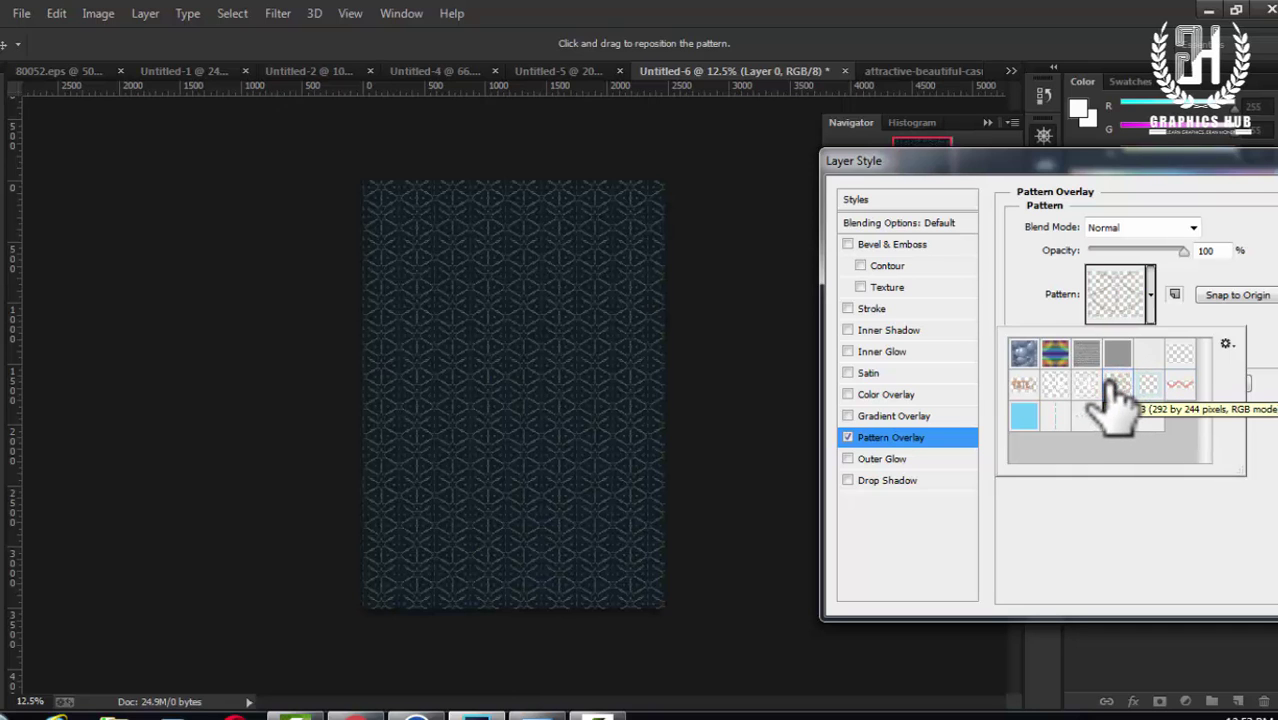
pyautogui.click(1088, 384)
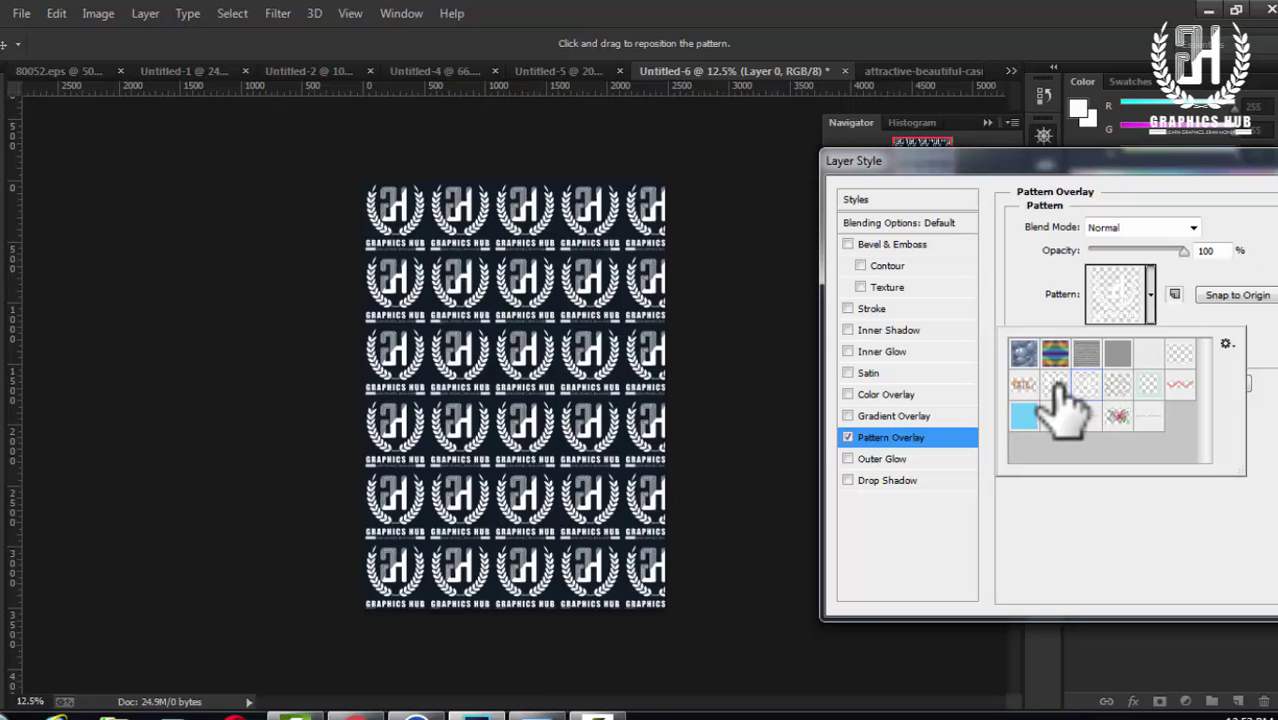
pyautogui.click(1055, 385)
pyautogui.click(1022, 384)
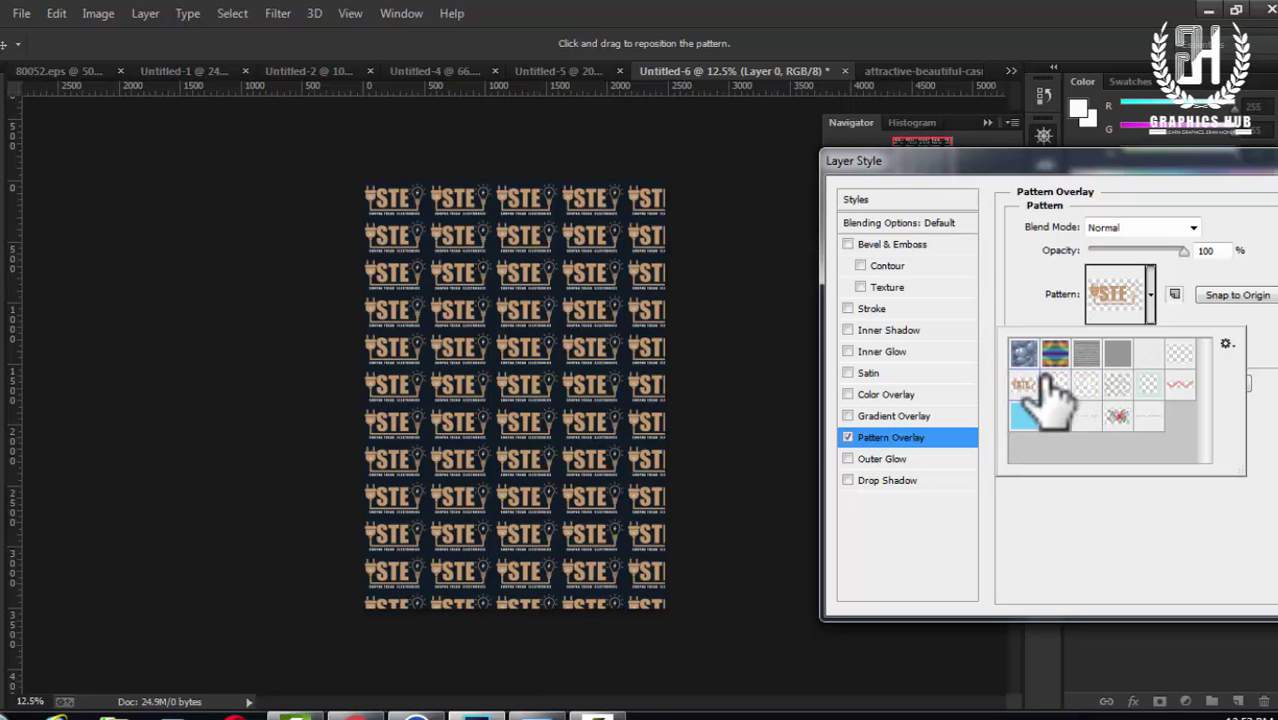
pyautogui.click(1183, 356)
pyautogui.moveTo(920, 168); pyautogui.dragTo(495, 167)
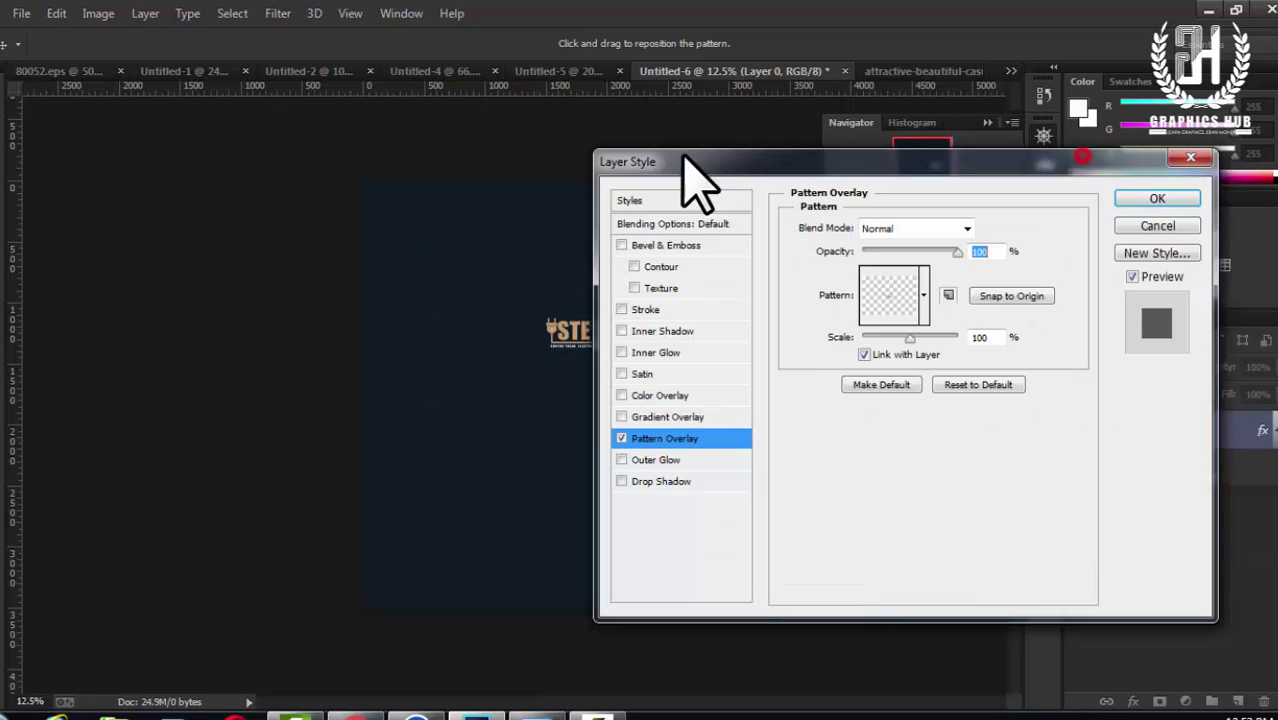